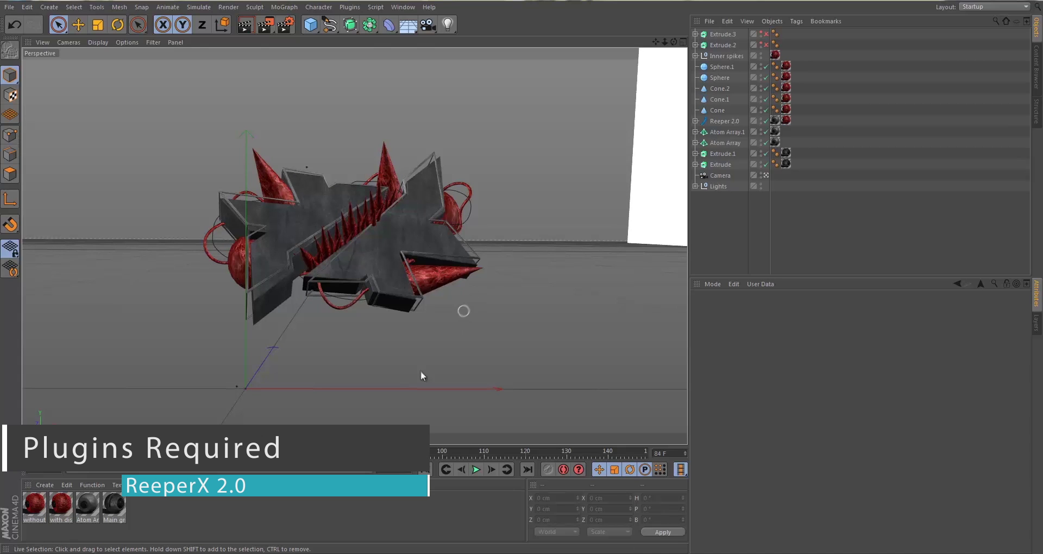
drag(169, 509, 23, 501)
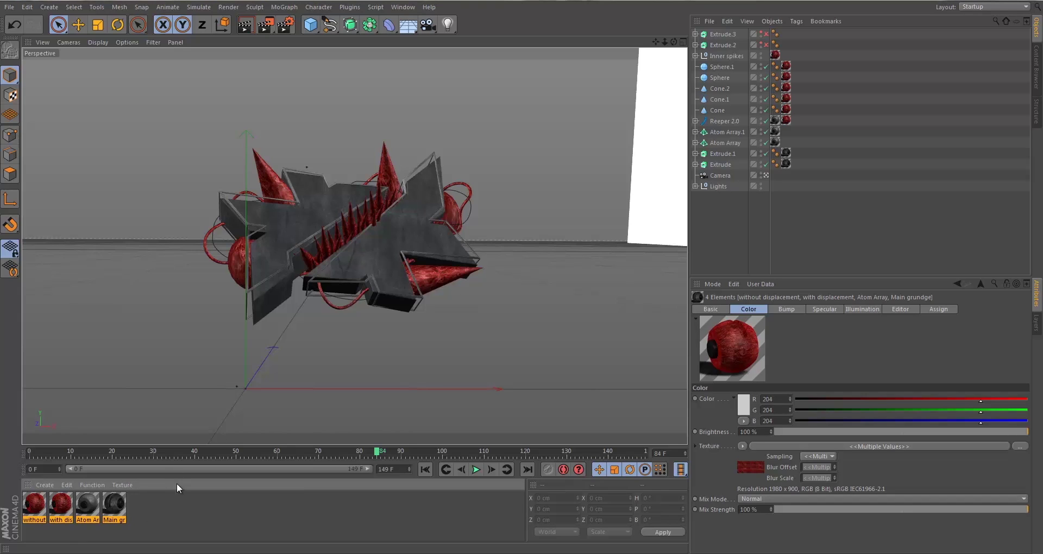
click(165, 507)
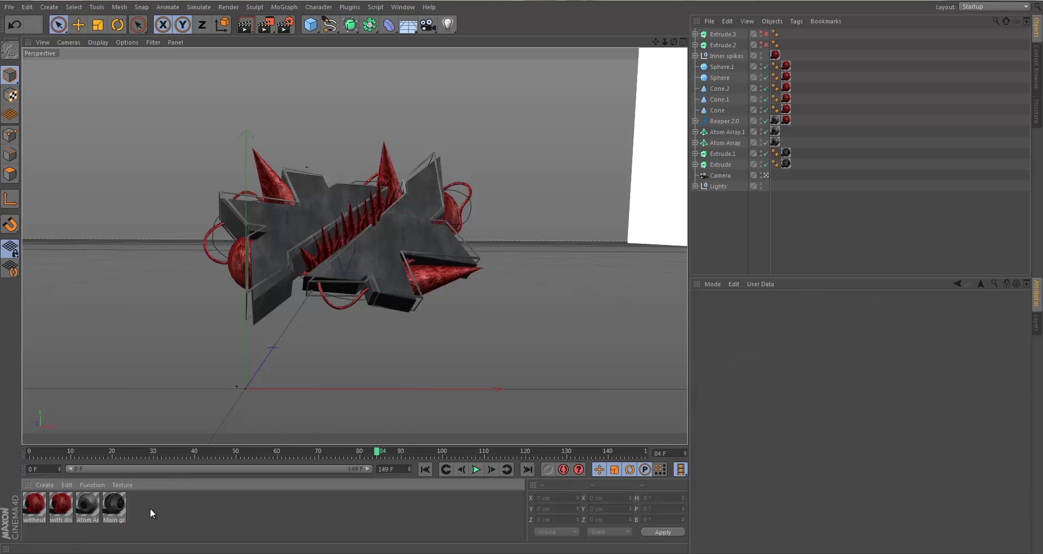
drag(137, 514, 34, 505)
click(146, 518)
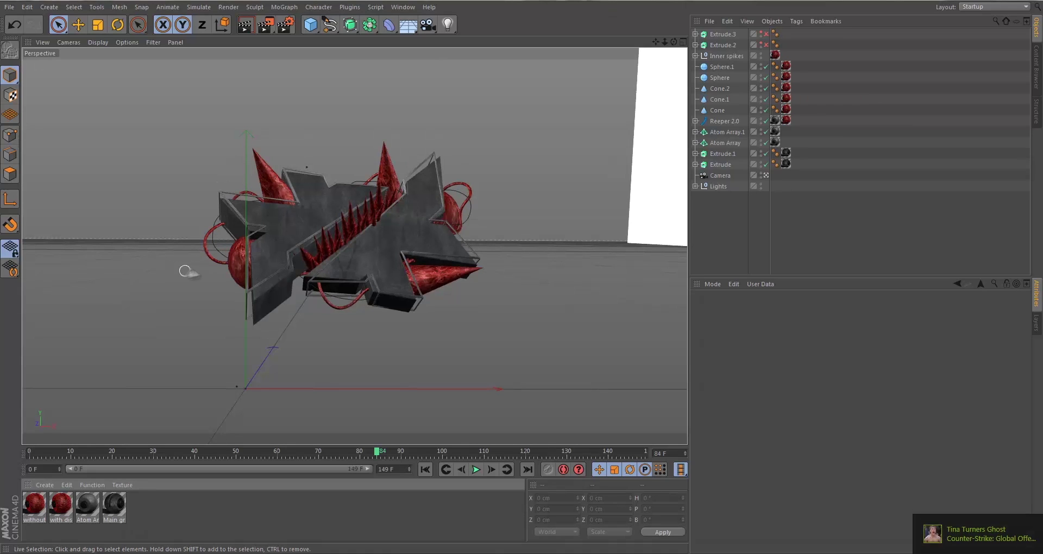
Delete the finished logo's eleven objects, from Inner spikes through Extrude, keeping Extrude.3, Extrude.2, the Camera and the Lights
click(722, 55)
shift+click(720, 164)
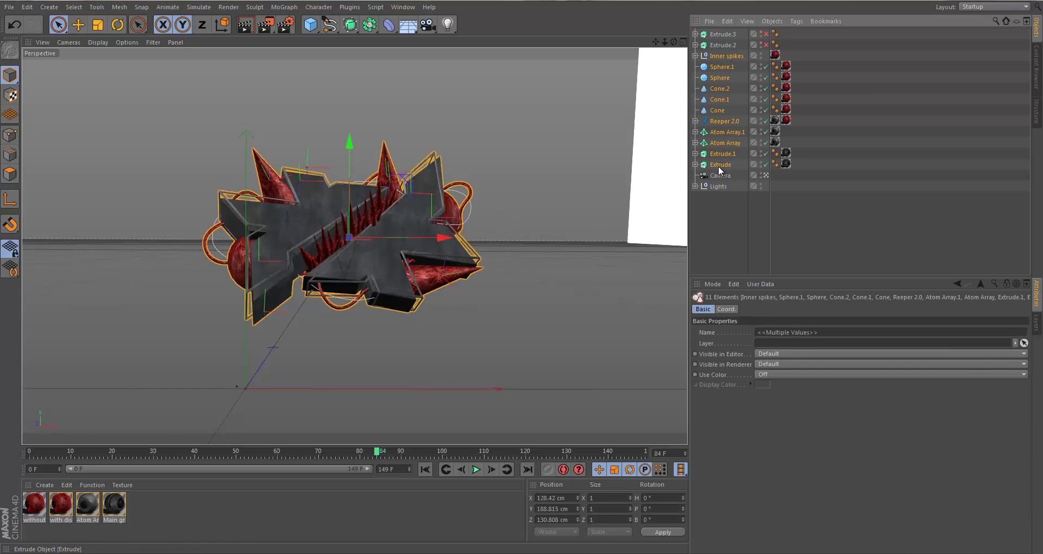
key(Delete)
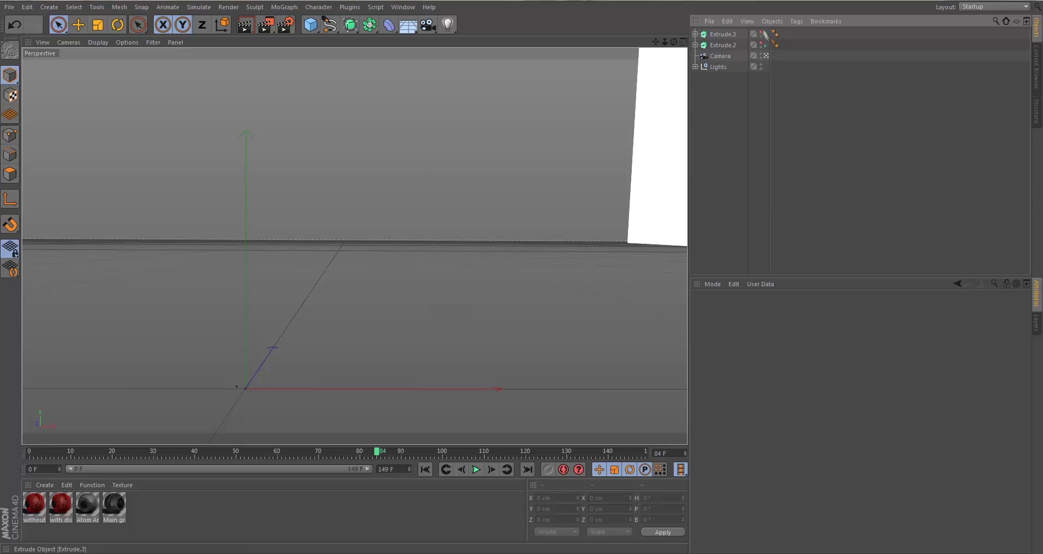
Enable the Extrude.3 and Extrude.2 generators to show both plain logo halves
click(765, 33)
click(764, 45)
click(326, 210)
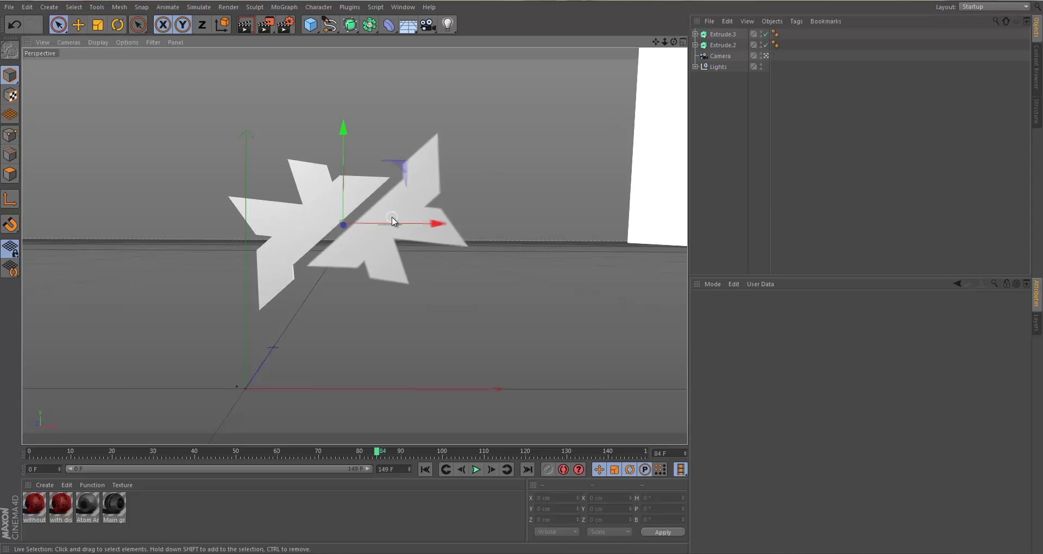
click(527, 212)
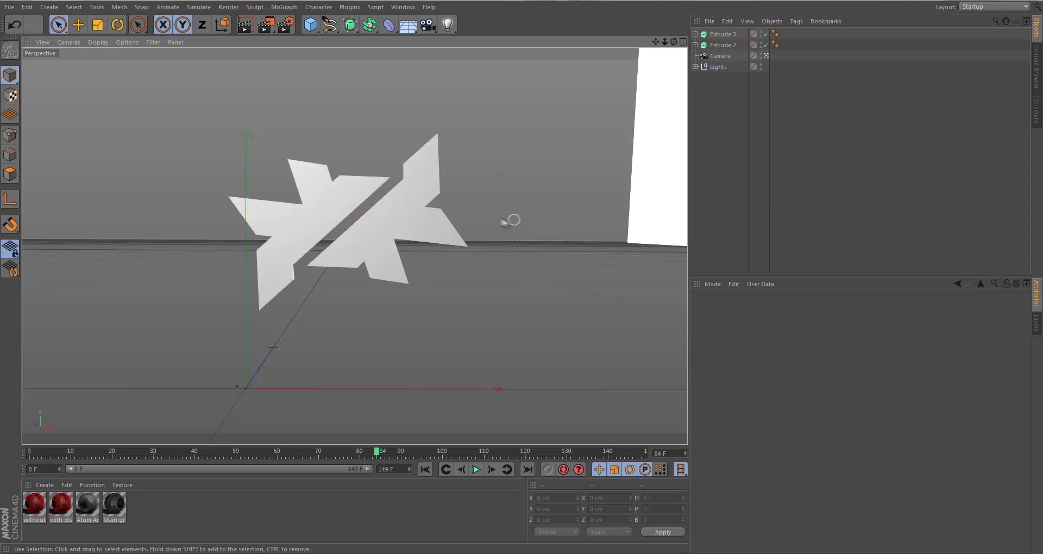
click(766, 55)
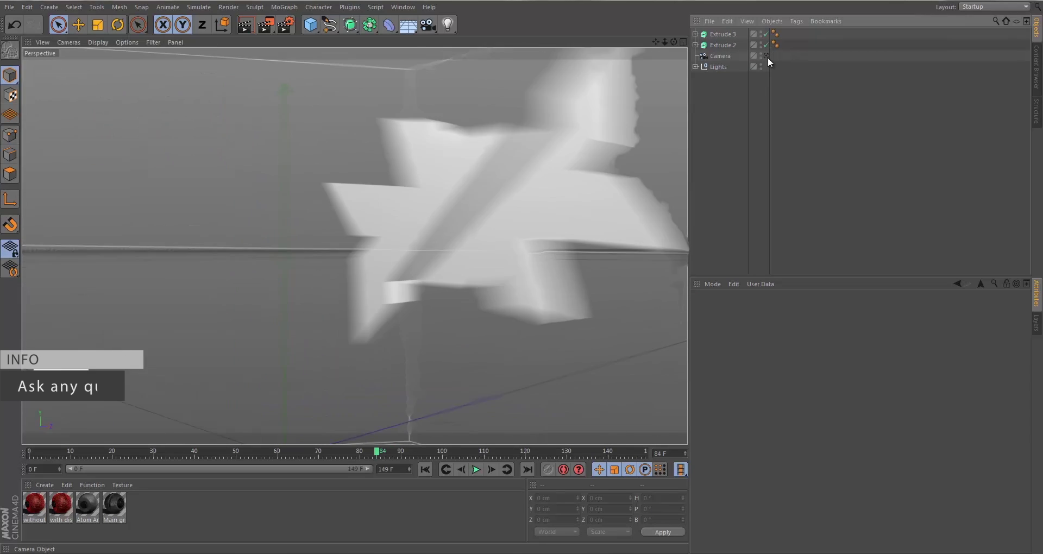
Set the extrusion depth of Extrude.3 and Extrude.2 to 60 cm along Z
click(718, 34)
ctrl+click(719, 47)
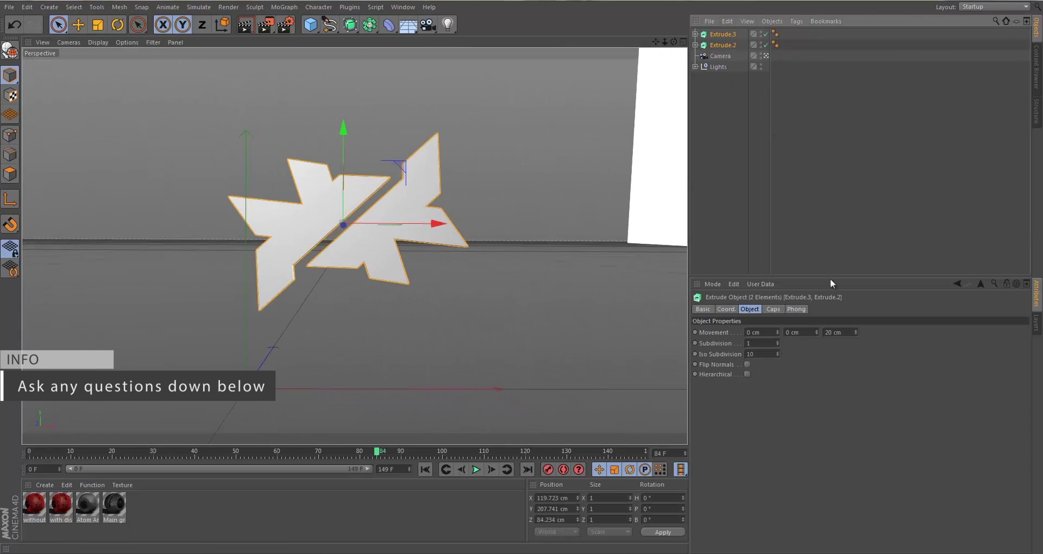
click(845, 332)
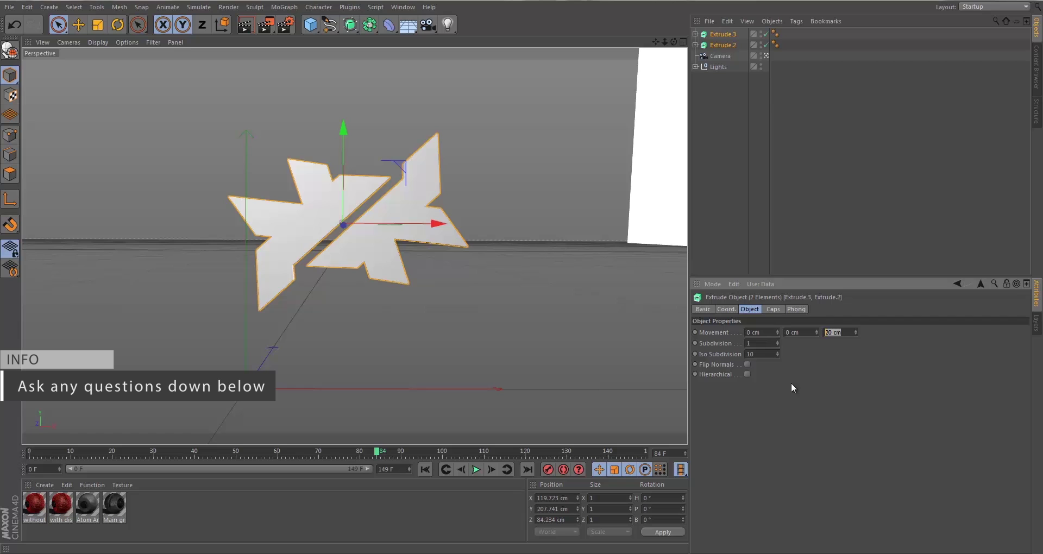
text(60)
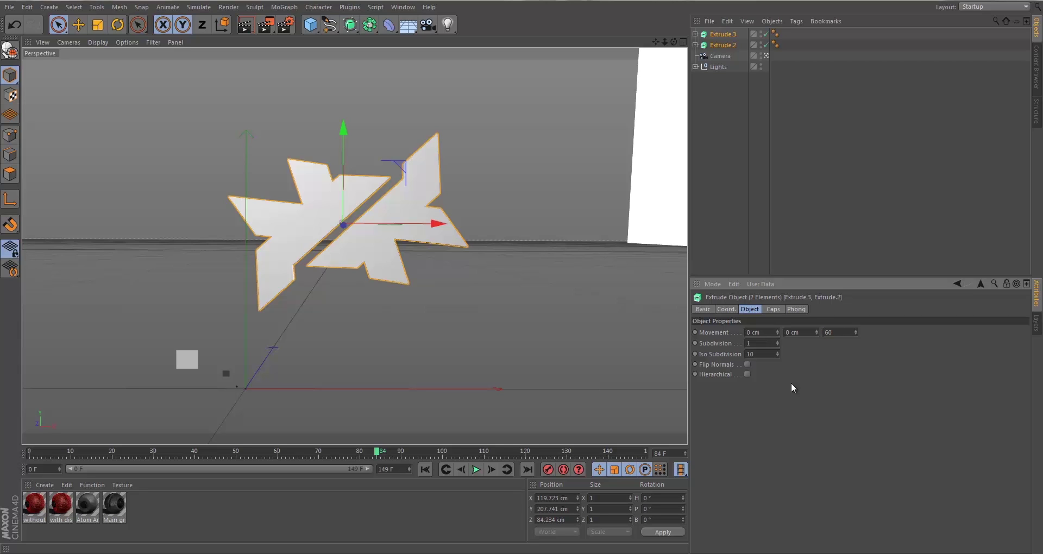
key(Return)
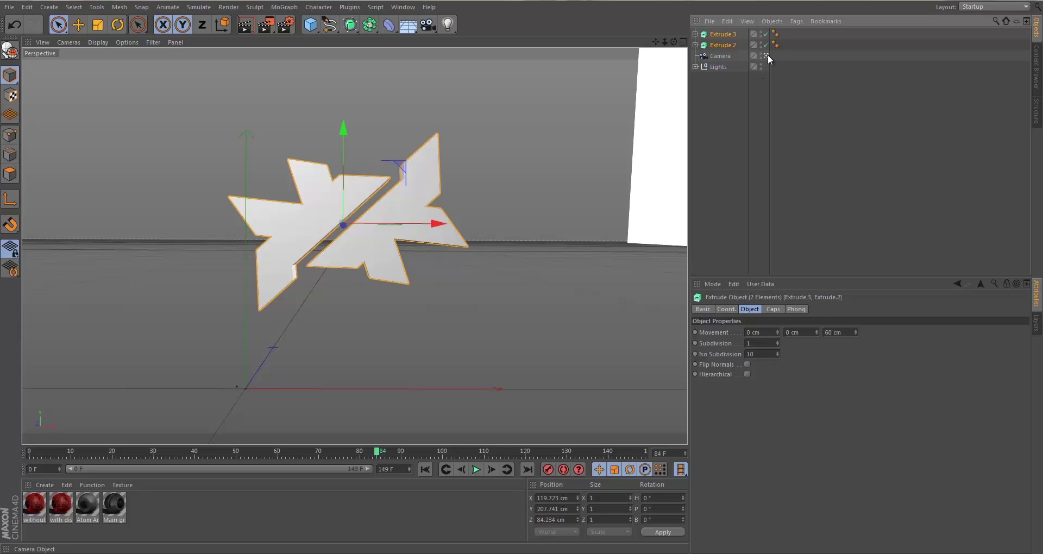
alt+drag(625, 114, 385, 107)
Give both extrudes Fillet Caps at start and end with a 1 cm radius
click(773, 309)
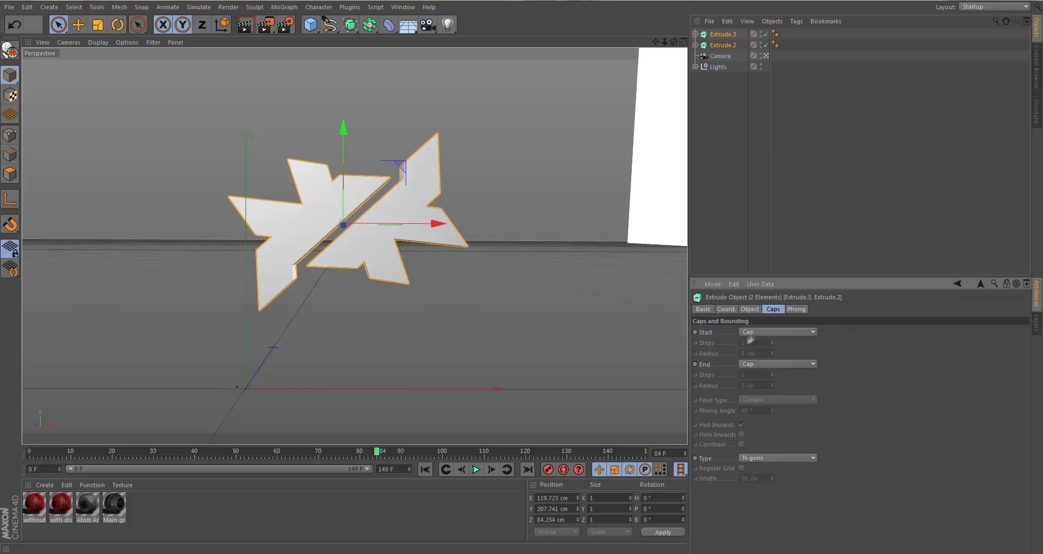
click(788, 330)
click(770, 366)
click(777, 364)
click(760, 402)
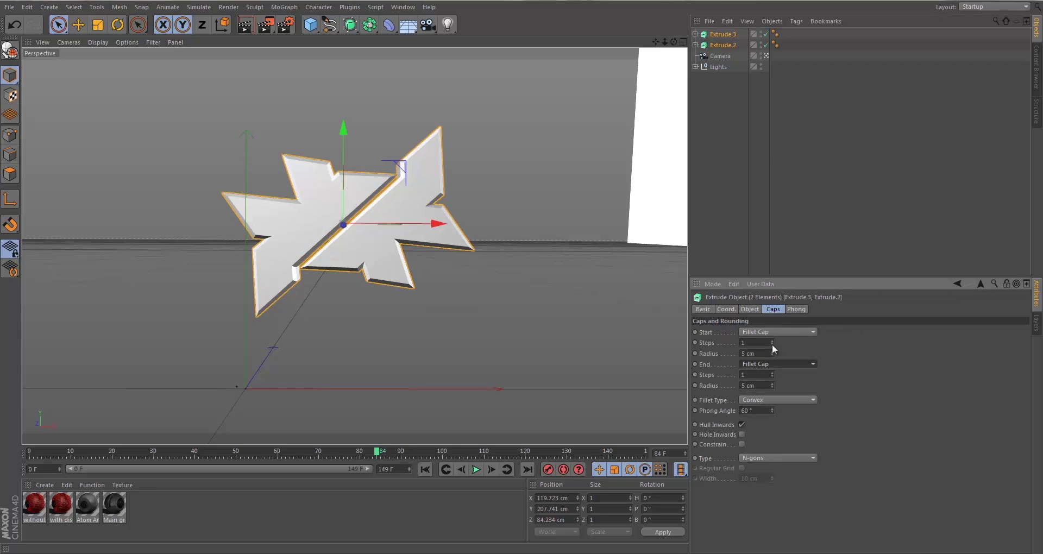
click(750, 354)
key(Return)
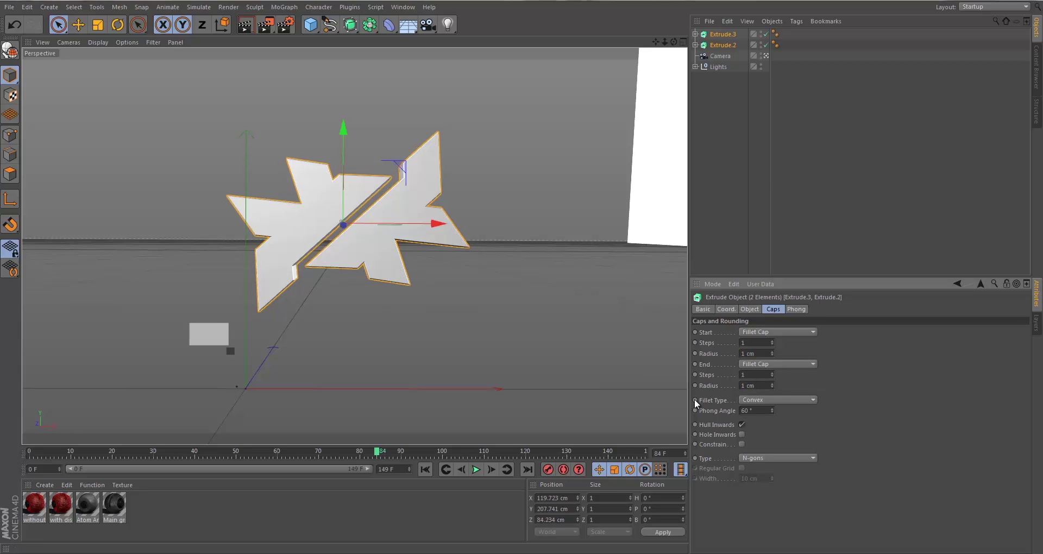
Render the extruded logo in the viewport with nothing selected, and return to the editor view
click(484, 317)
click(249, 27)
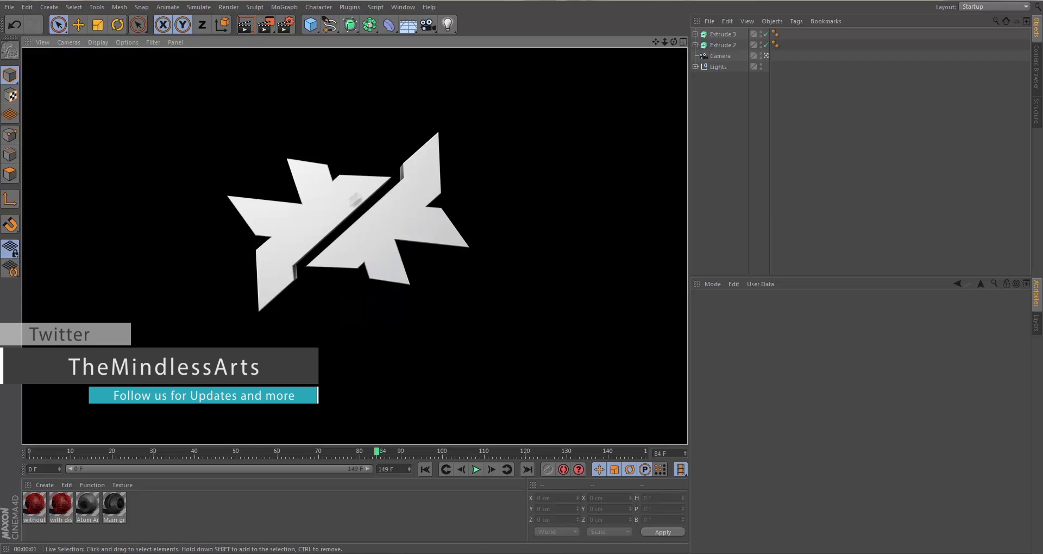
click(472, 279)
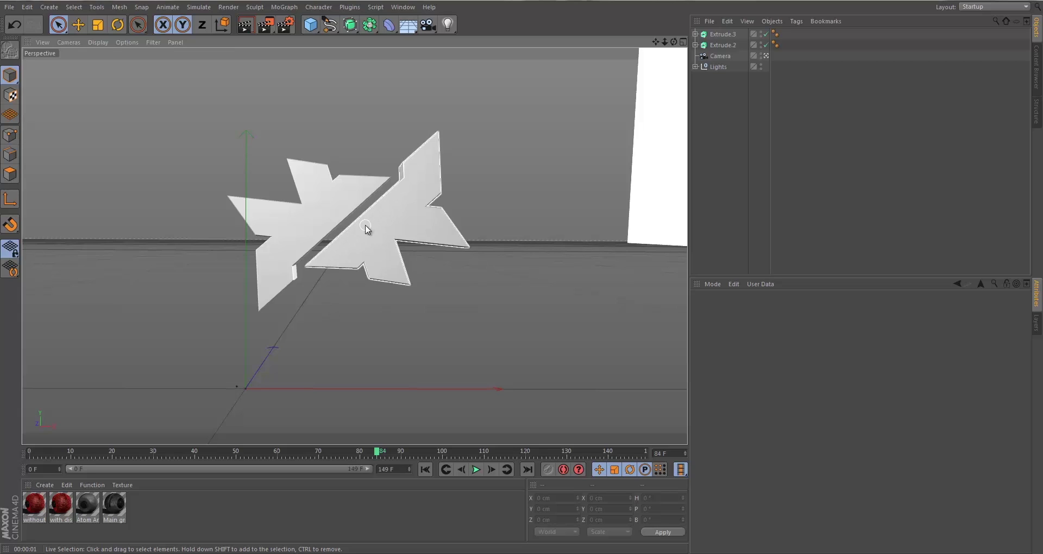
Shift only the axis of the Extrude.2 half to X about 74 cm and check it from the top view
click(349, 198)
click(10, 198)
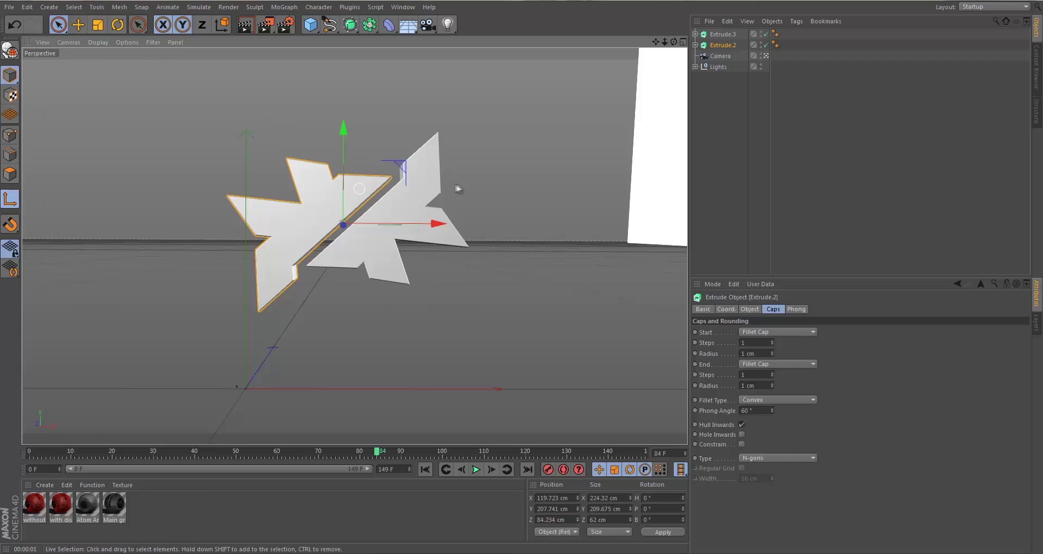
drag(435, 224, 391, 220)
key(F2)
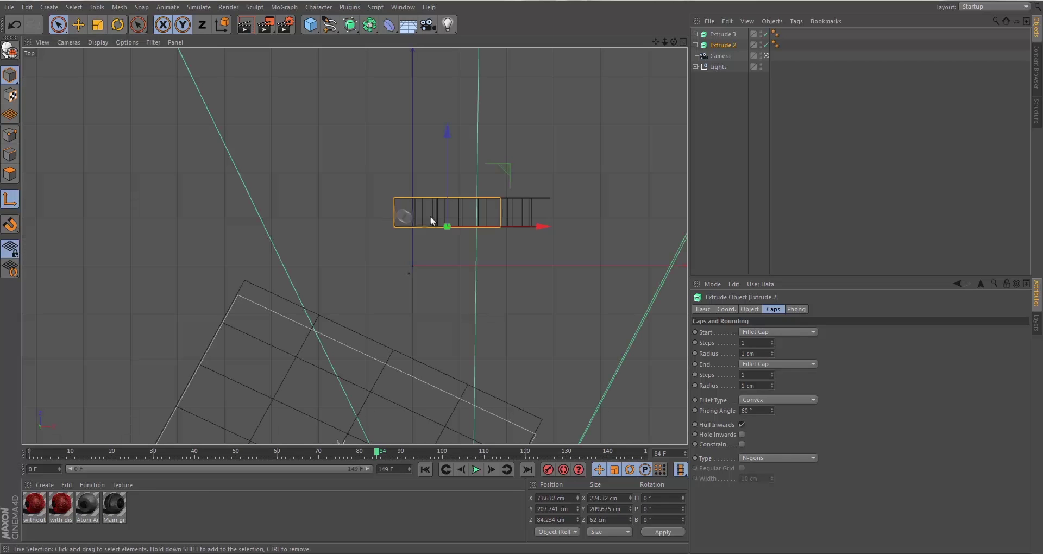
key(F1)
key(l)
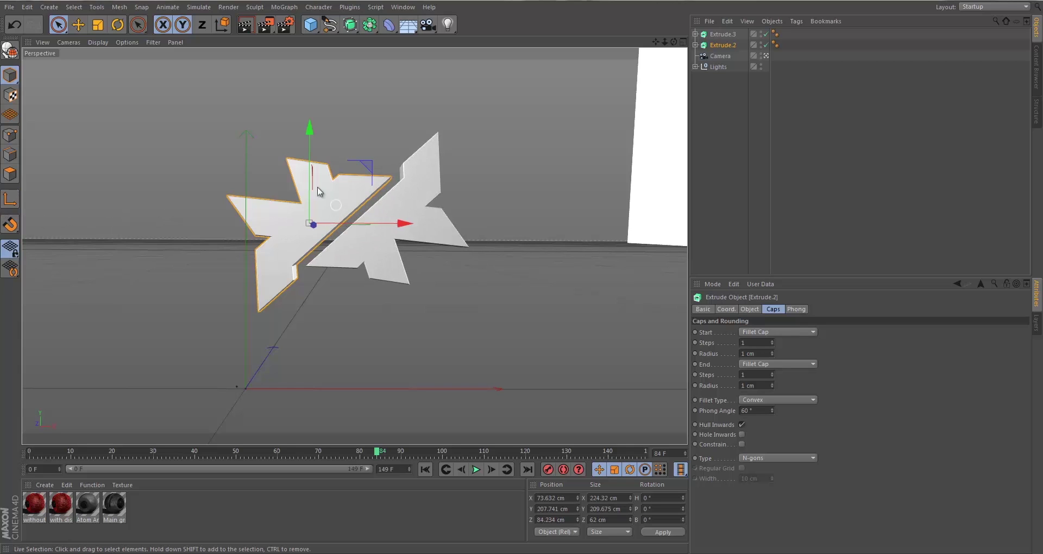
key(l)
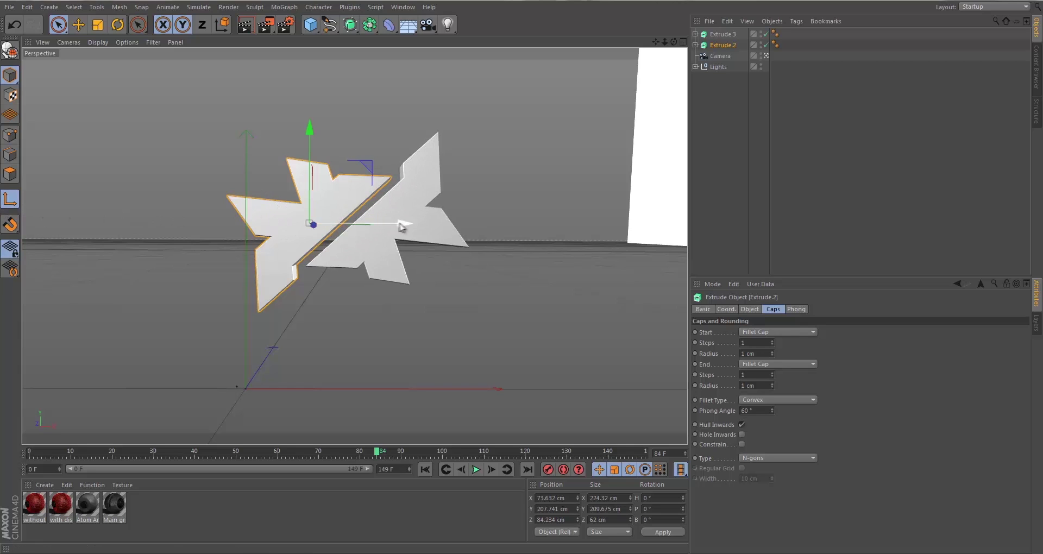
Try moving the Extrude.2 axis to X about 136 cm and rotating the half around it, and undo both changes
drag(402, 224, 453, 224)
key(l)
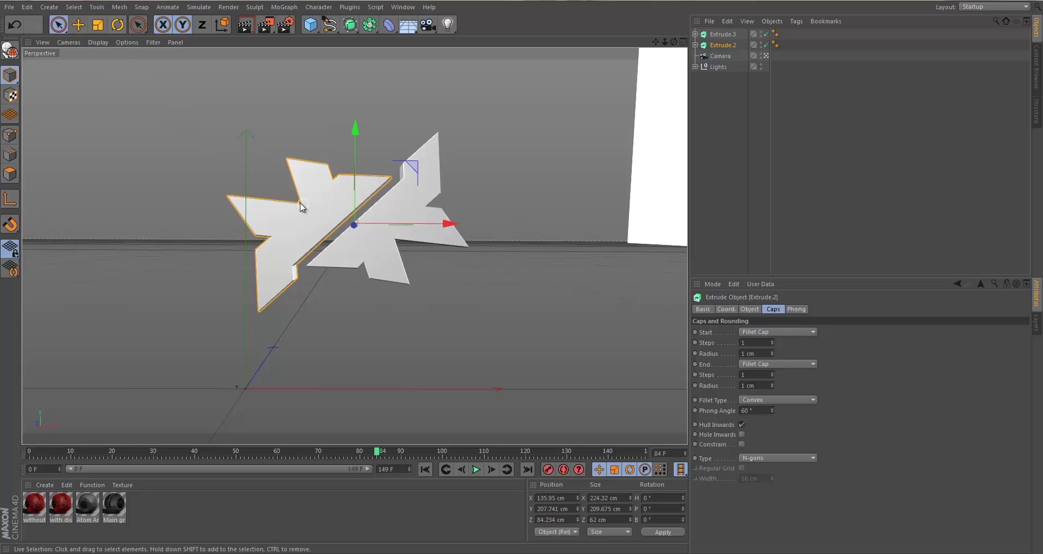
click(120, 25)
drag(329, 212, 292, 244)
key(ctrl+z)
key(ctrl+z)
key(ctrl+z)
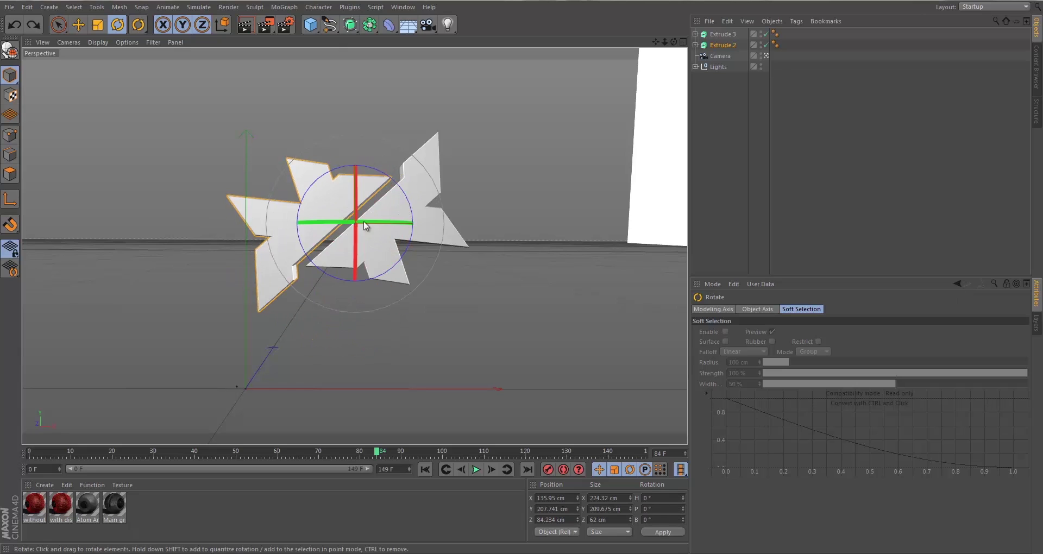
key(ctrl+z)
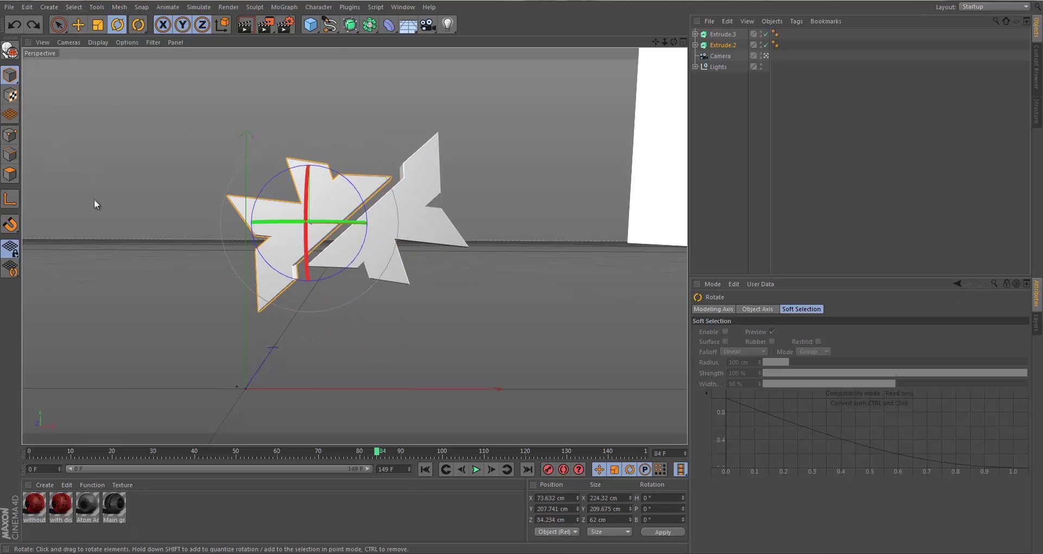
click(58, 24)
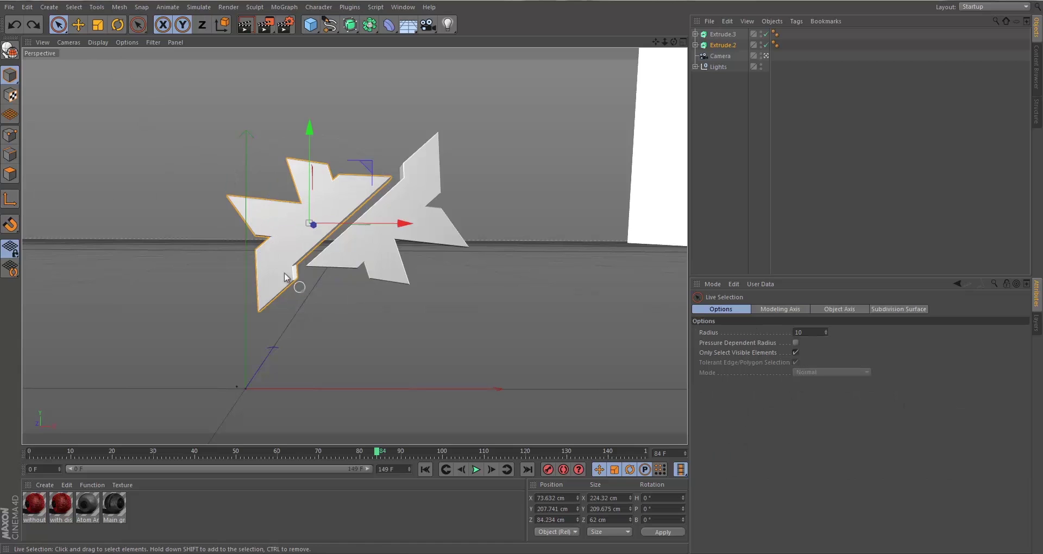
Redo the undone axis move and shift the Extrude.2 axis back along X to about 69 cm
key(ctrl+y)
key(ctrl+y)
key(ctrl+y)
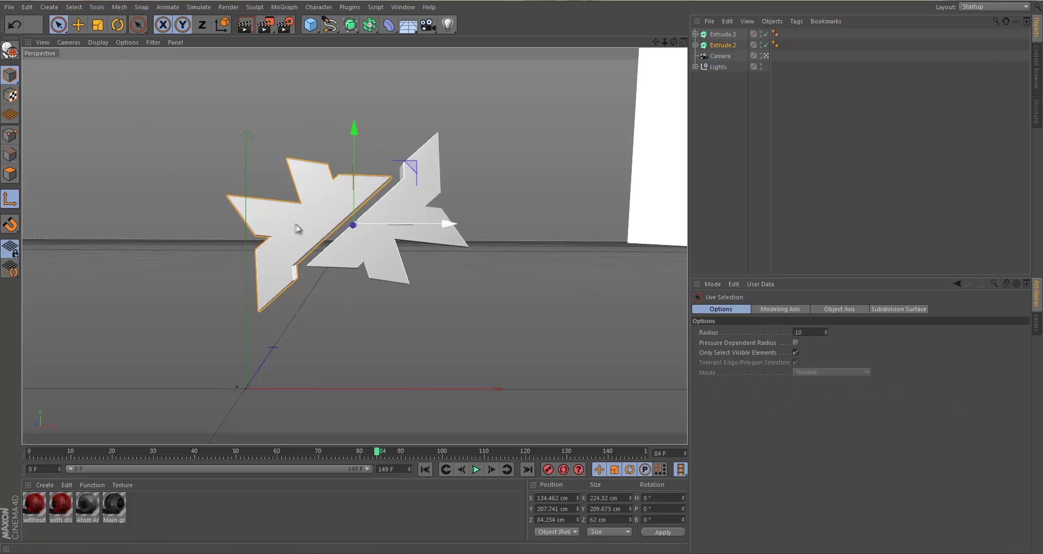
click(11, 205)
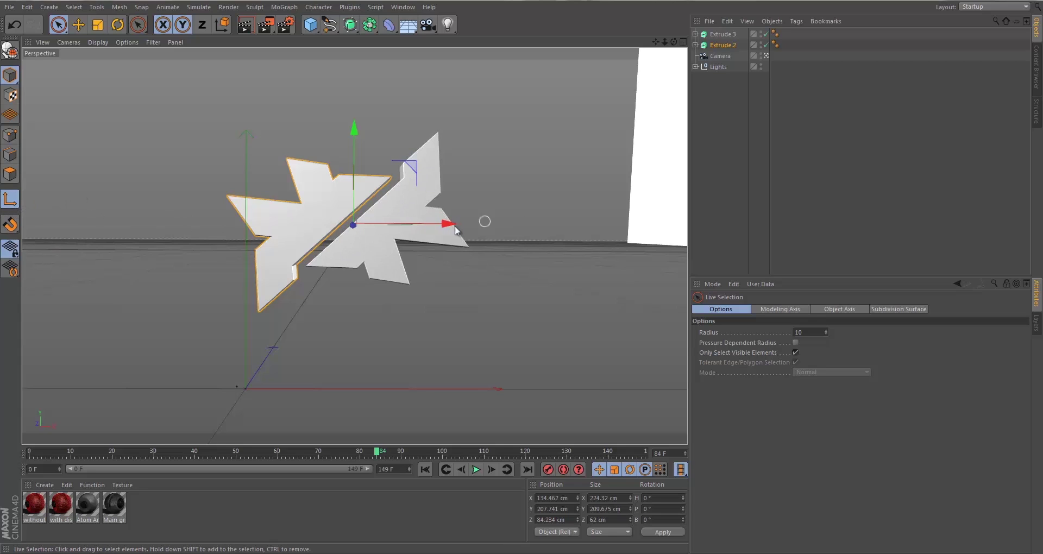
drag(455, 230, 443, 210)
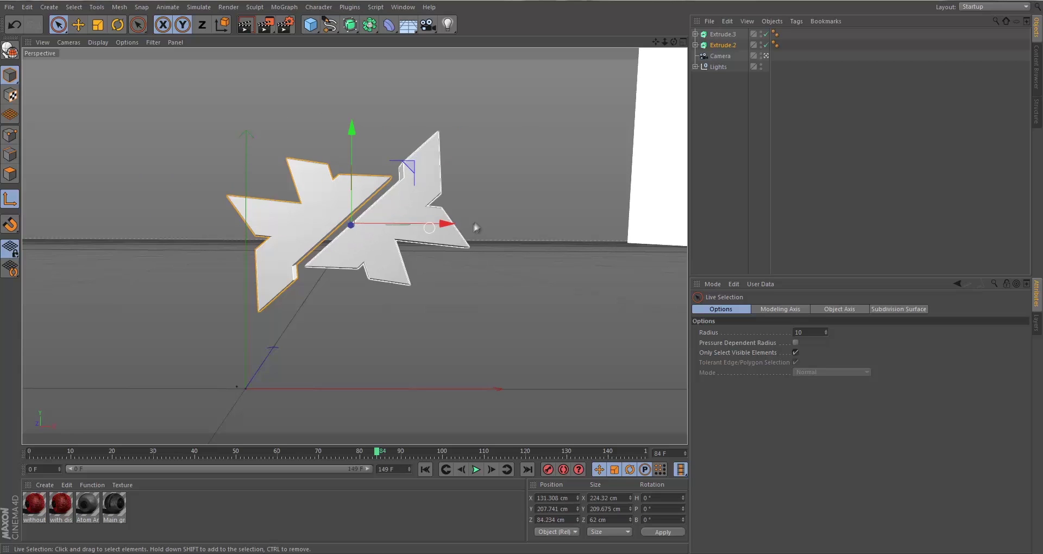
drag(448, 226, 398, 231)
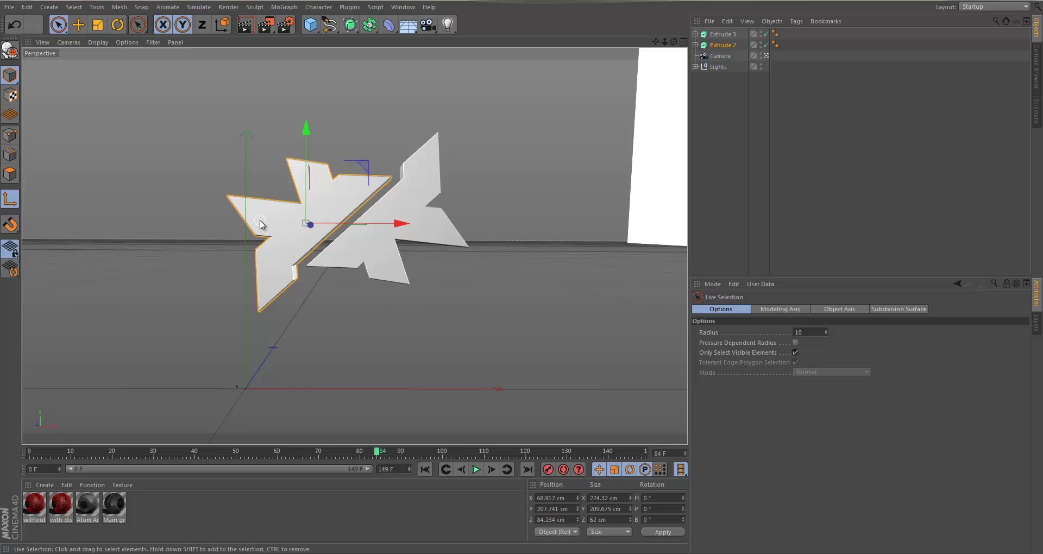
Centre the Extrude.2 axis within its depth in the top view, at X about 79 cm and Z about 114 cm
key(F2)
drag(444, 135, 445, 122)
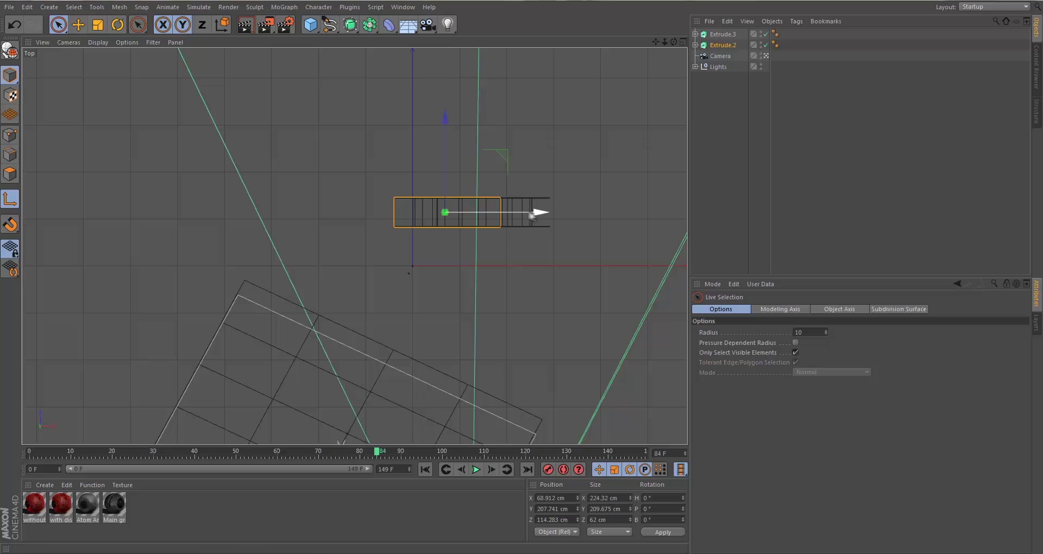
drag(531, 215, 537, 216)
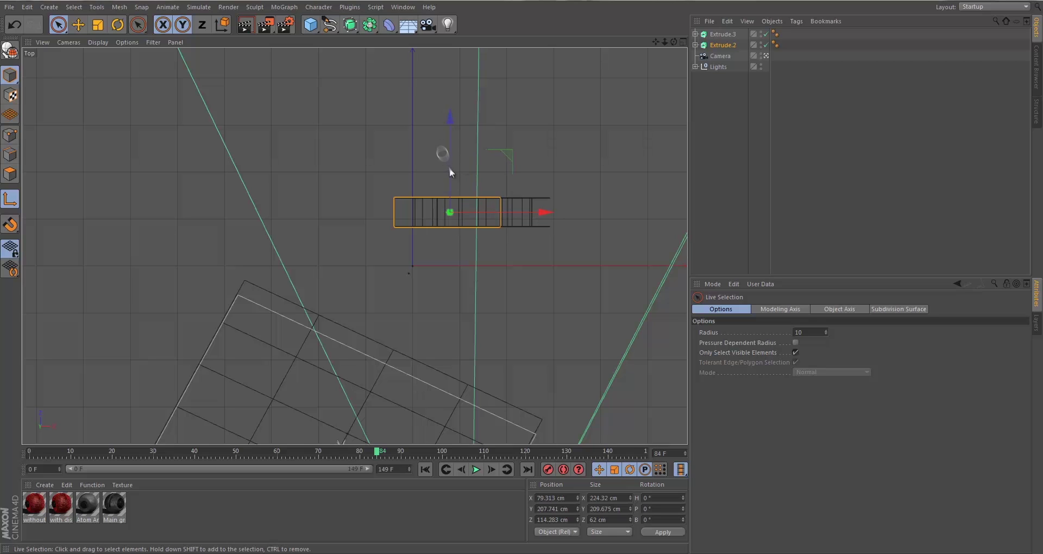
key(F1)
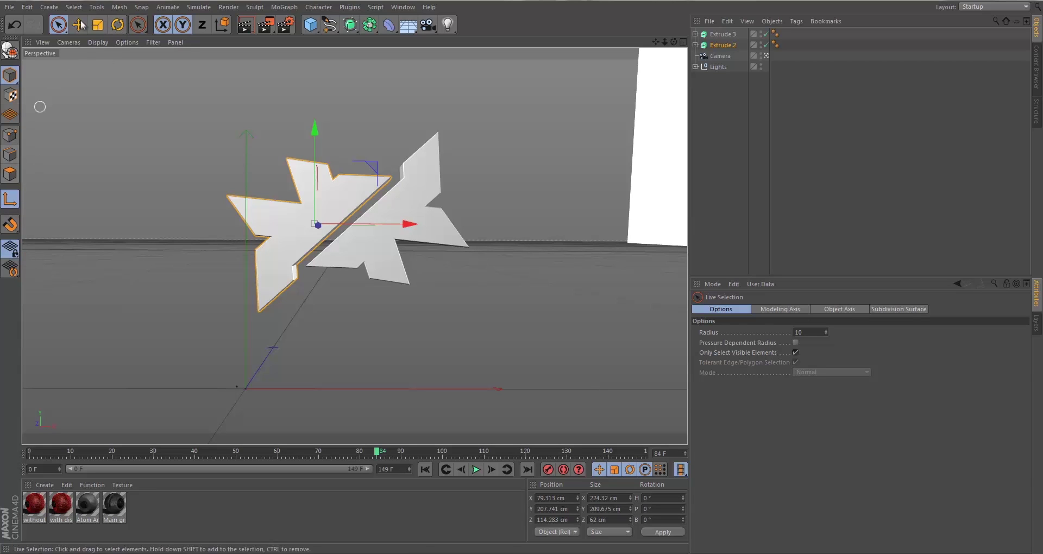
Rotate the Extrude.2 half freely to about H -14°, P -12° and B -3°
click(117, 24)
mouse_move(288, 202)
mouse_down()
mouse_move(302, 262)
mouse_move(294, 219)
mouse_up()
key(ctrl+z)
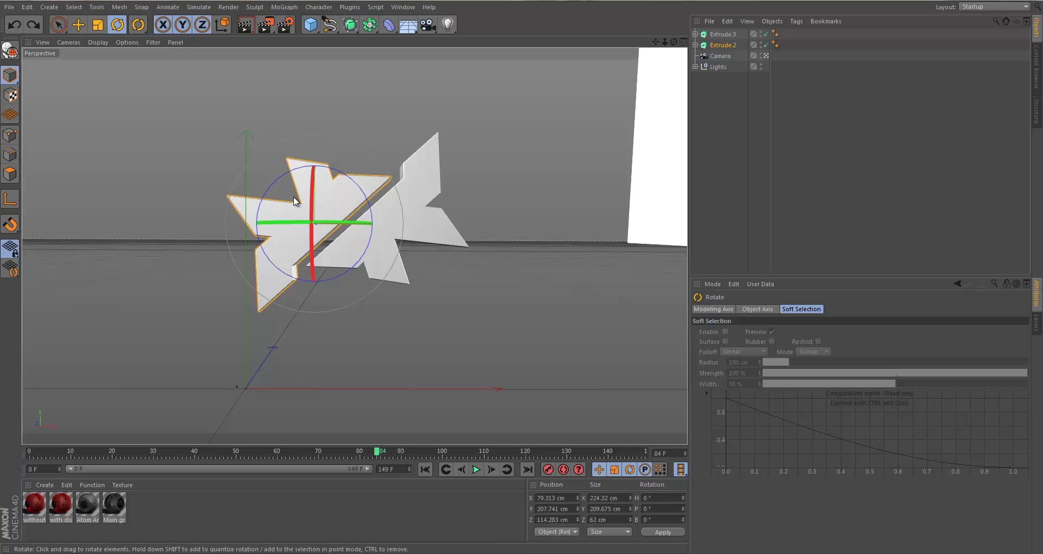
drag(293, 201, 273, 180)
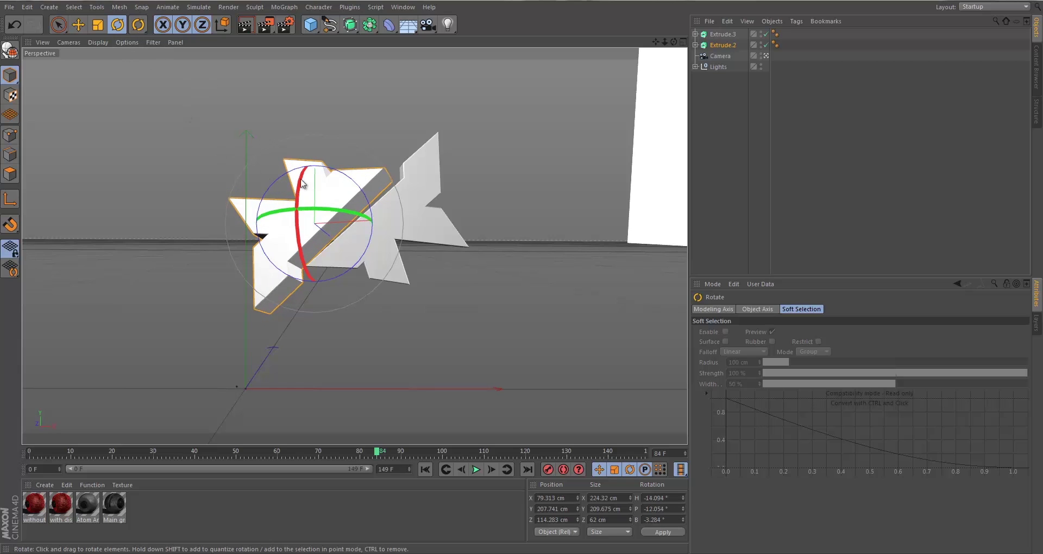
Move the Extrude.3 half's axis to its centre, at X about 209 cm and Z about 111 cm
click(438, 230)
key(space)
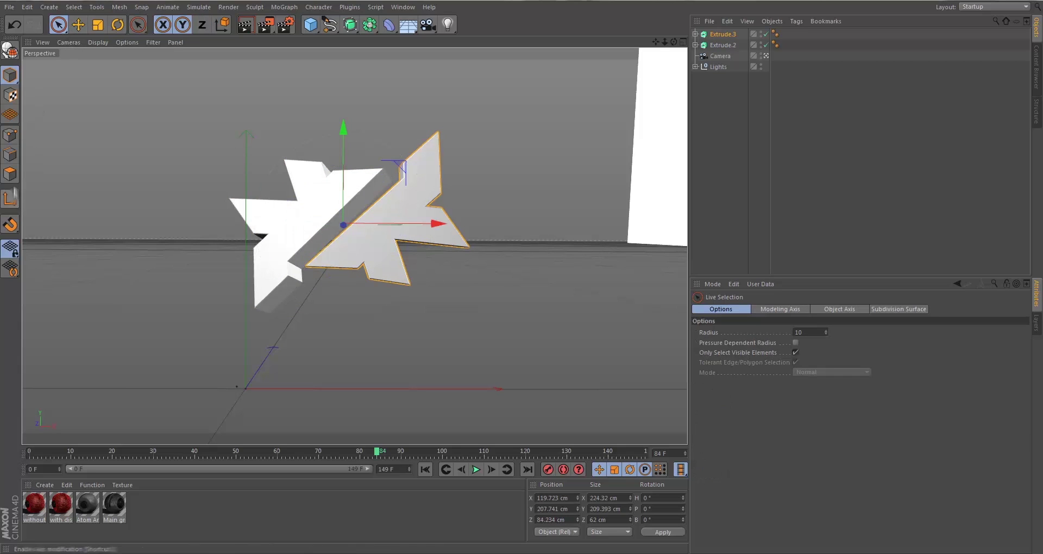
click(10, 198)
drag(434, 223, 491, 227)
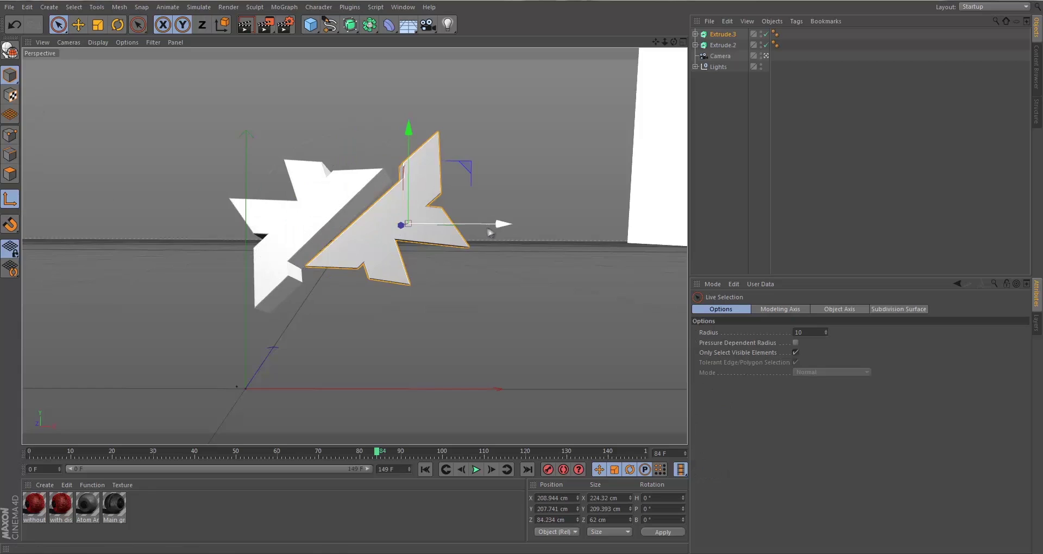
key(F2)
mouse_move(510, 130)
mouse_down()
mouse_move(509, 119)
mouse_move(500, 129)
mouse_up()
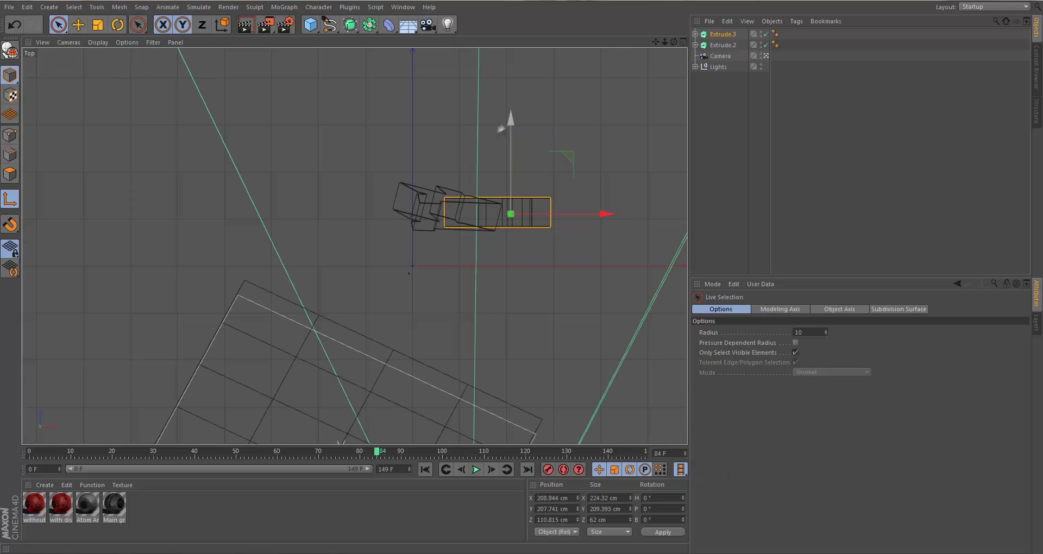
key(F1)
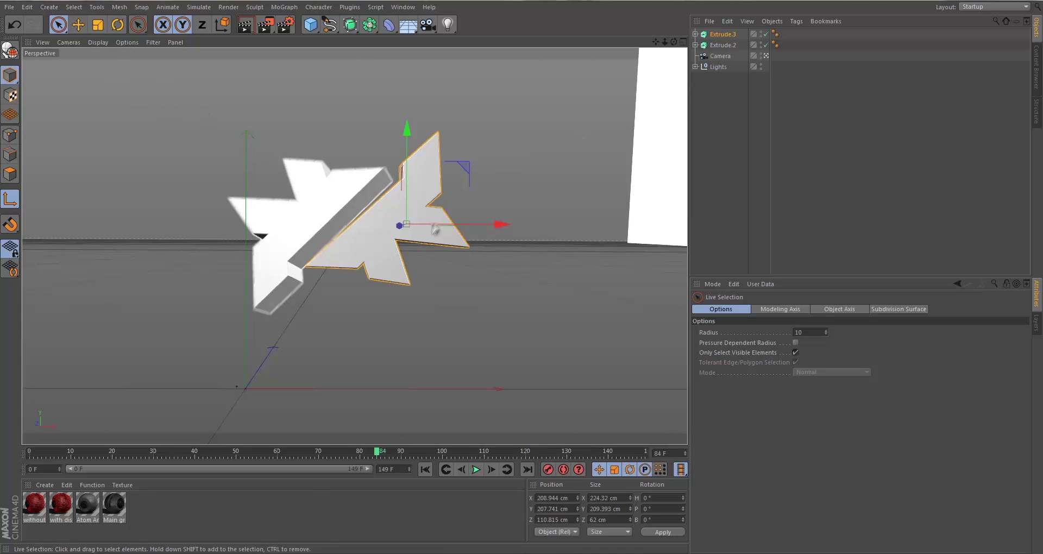
click(10, 199)
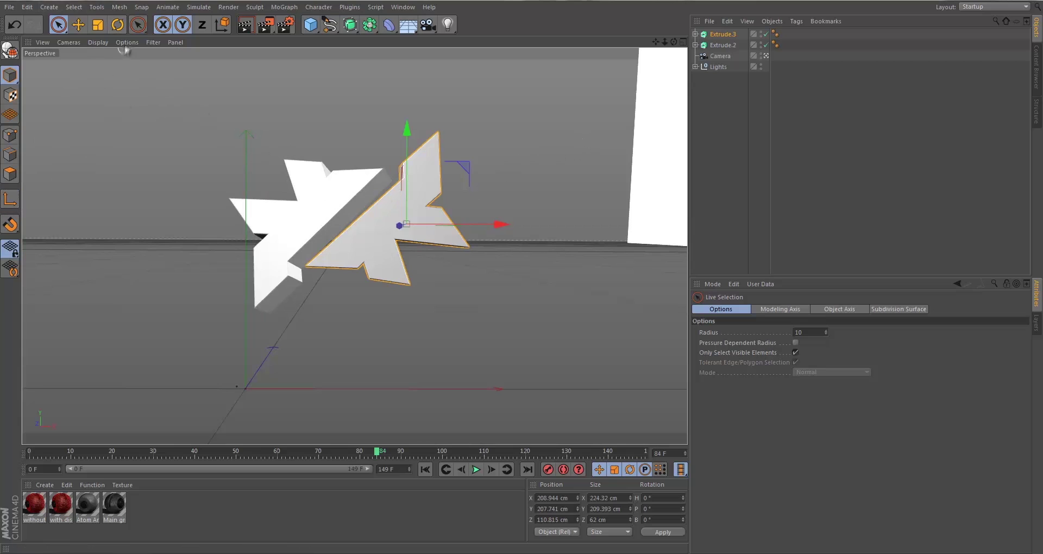
Rotate the Extrude.3 half freely to about H 14°, P -3° and B 2°, and lower it slightly
click(118, 24)
mouse_move(402, 231)
mouse_down()
mouse_move(412, 206)
mouse_move(405, 217)
mouse_up()
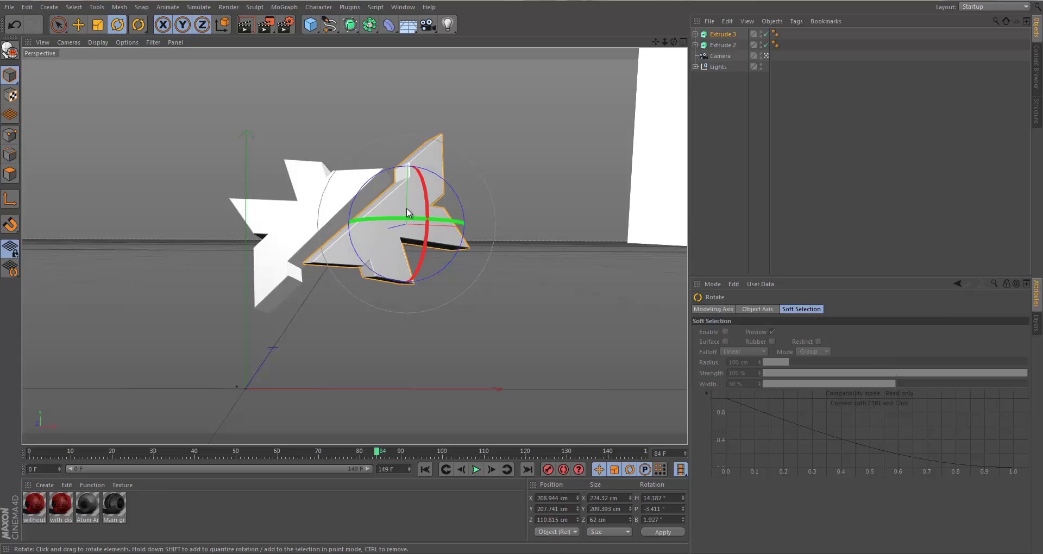
click(58, 25)
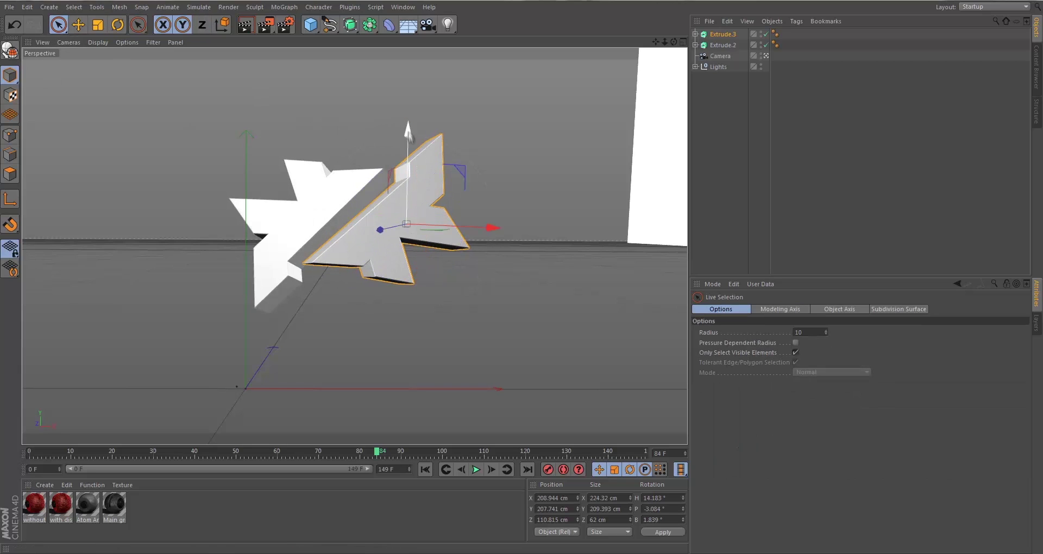
click(409, 138)
Render a preview of the view and rotate the Extrude.2 half slightly further
click(244, 27)
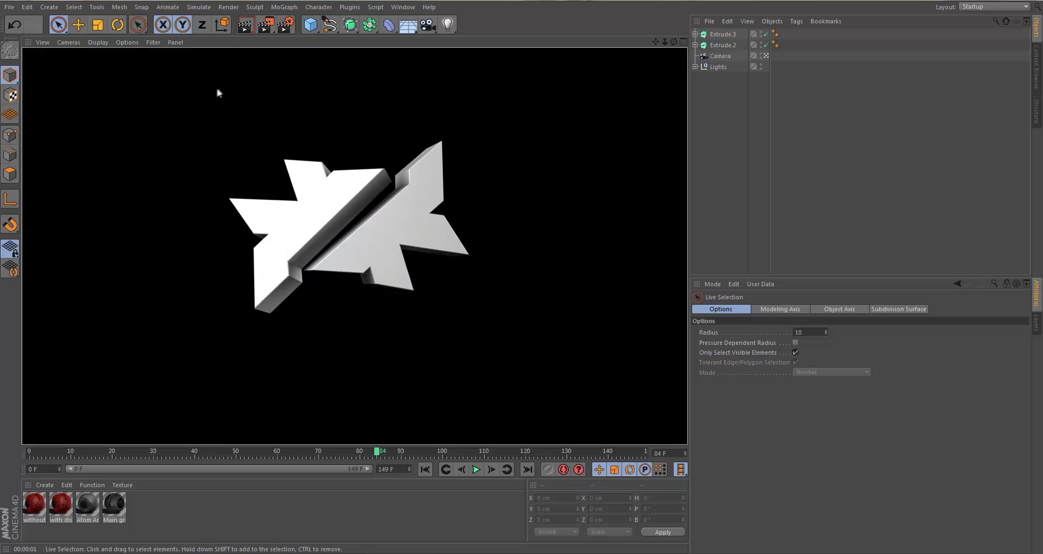
click(317, 196)
click(117, 25)
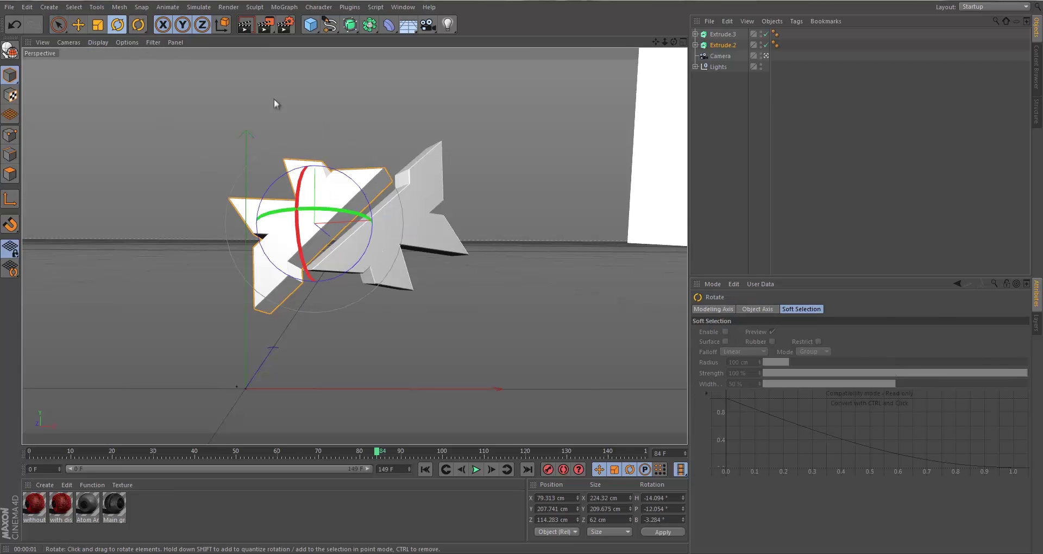
drag(332, 178, 349, 169)
click(205, 112)
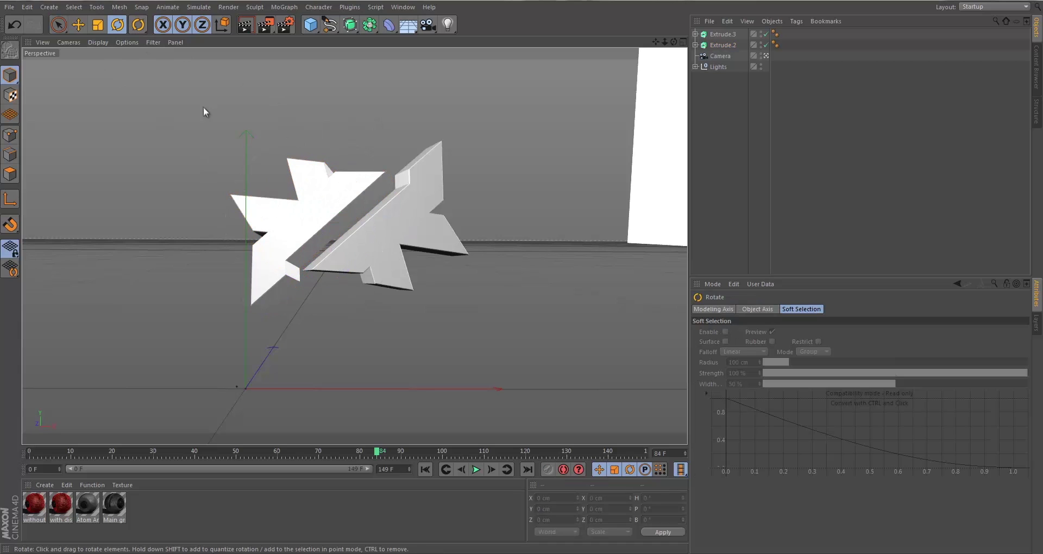
Tilt both logo halves together by about -19° in pitch and render a preview of the view
click(722, 34)
ctrl+click(719, 45)
drag(363, 205, 367, 177)
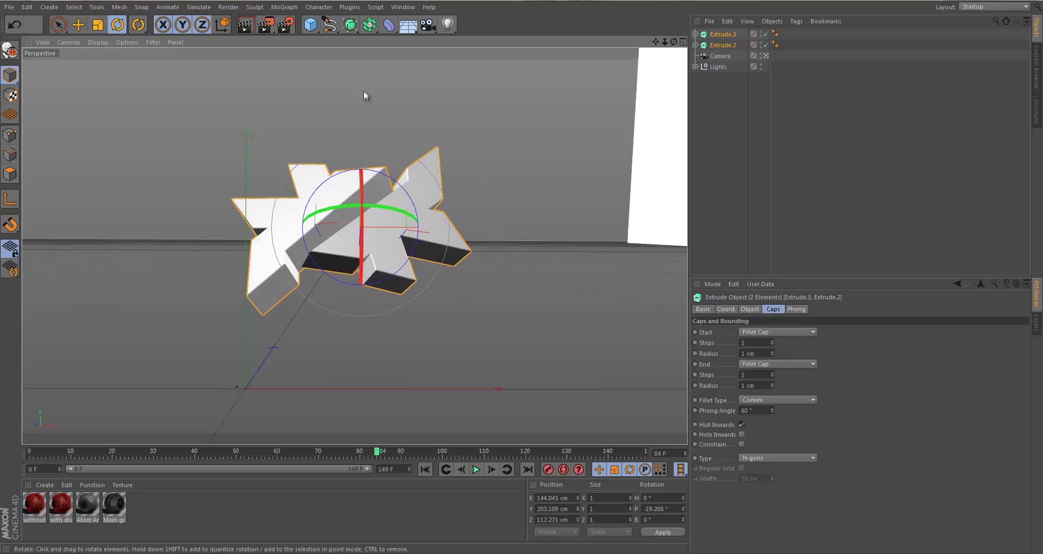
click(608, 209)
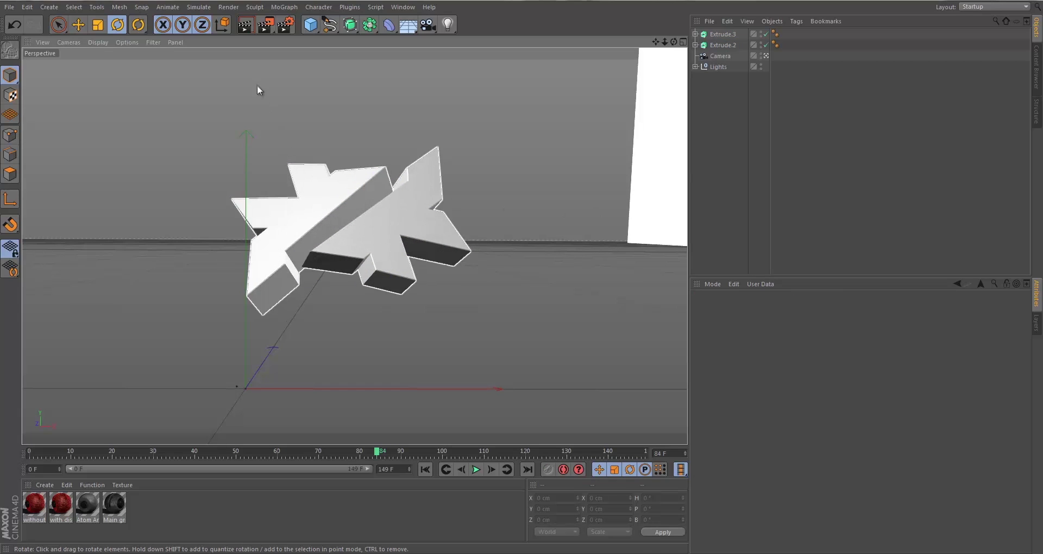
click(246, 24)
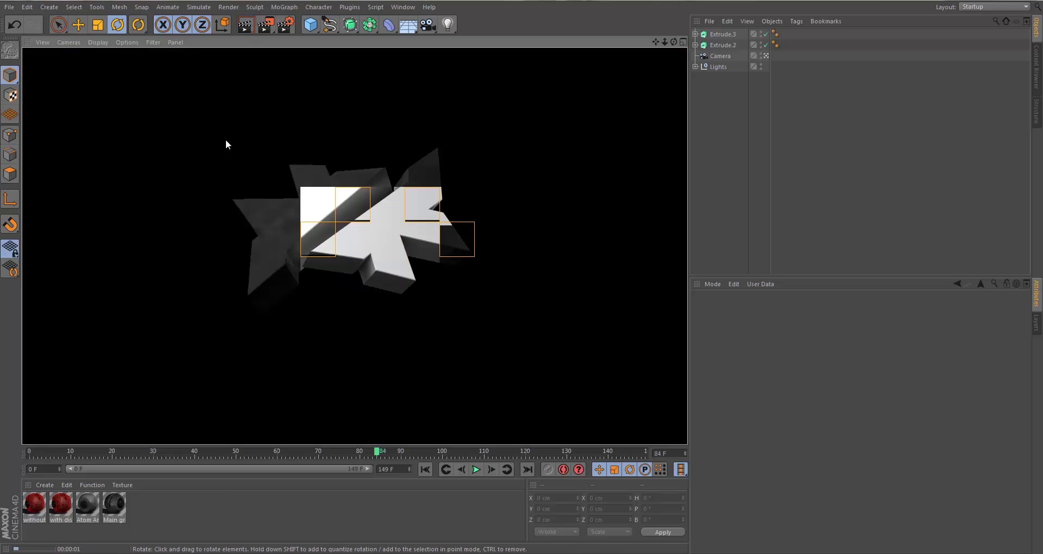
click(157, 222)
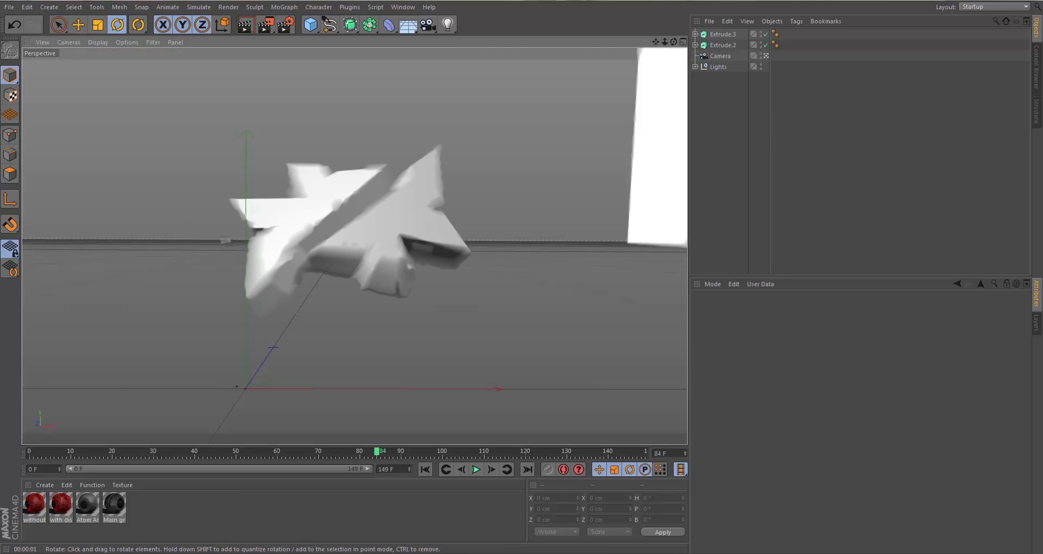
click(261, 249)
click(334, 120)
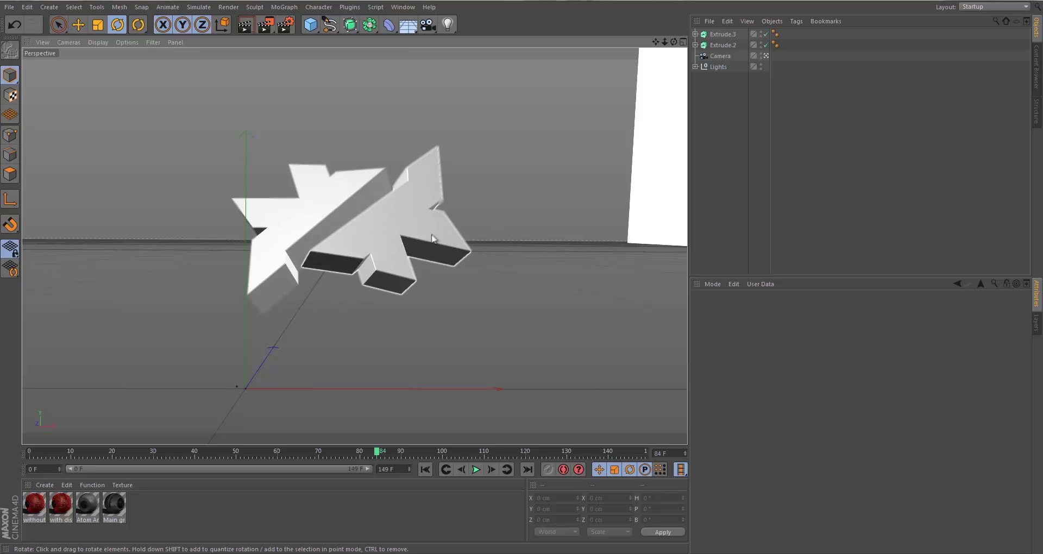
Apply the Main grundge material to both halves with Cubic projection and Seamless enabled, and preview the render
drag(114, 505, 306, 211)
ctrl+drag(786, 45, 788, 34)
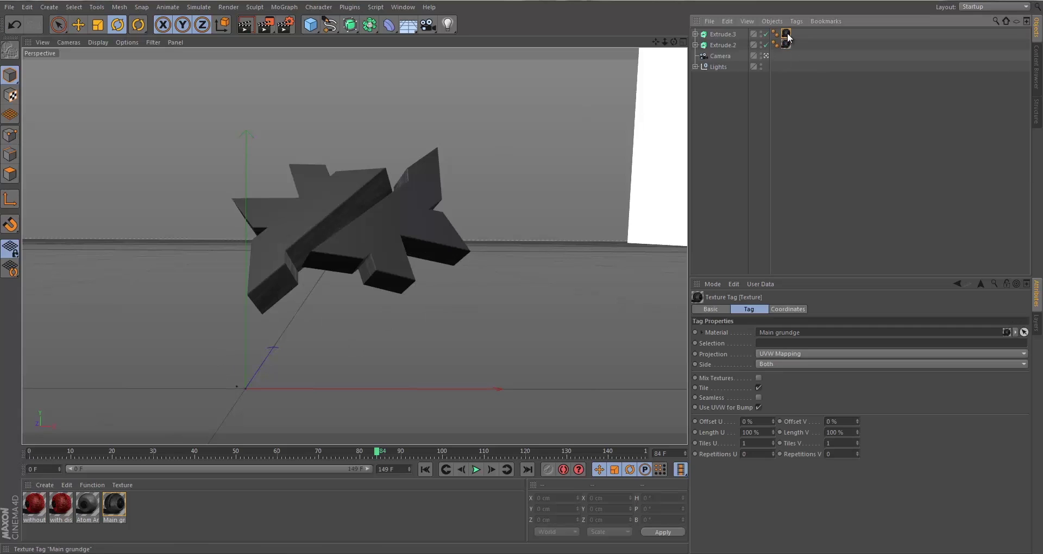
ctrl+click(785, 45)
click(773, 353)
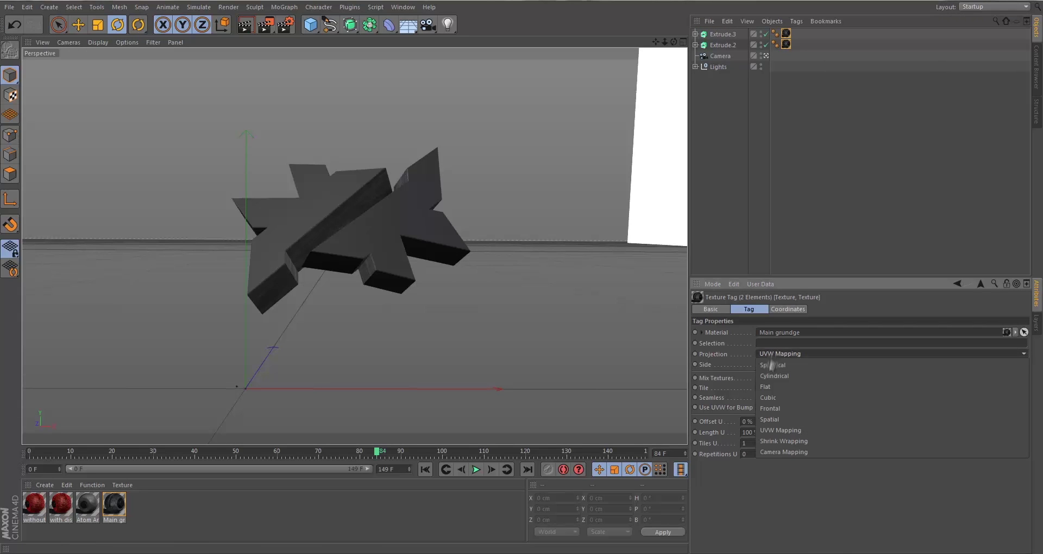
click(771, 397)
click(758, 398)
click(245, 24)
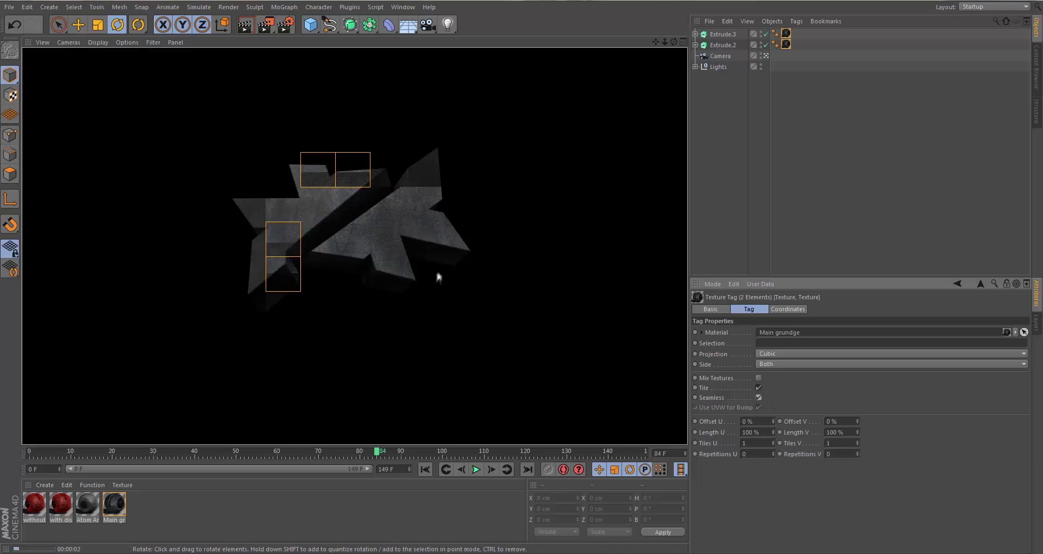
click(437, 289)
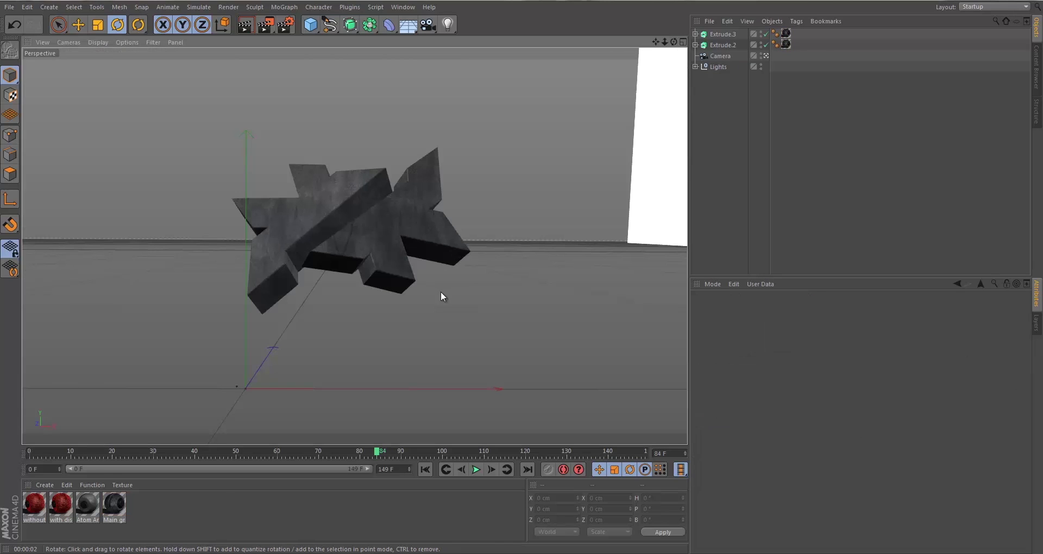
Duplicate both textured halves, Extrude.3 and Extrude.2, in place
click(722, 35)
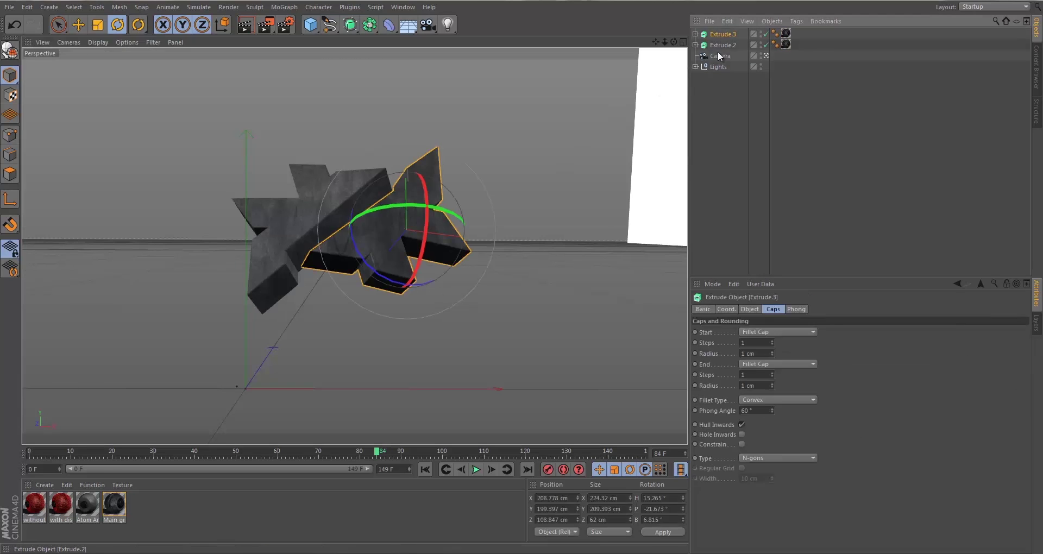
ctrl+click(720, 44)
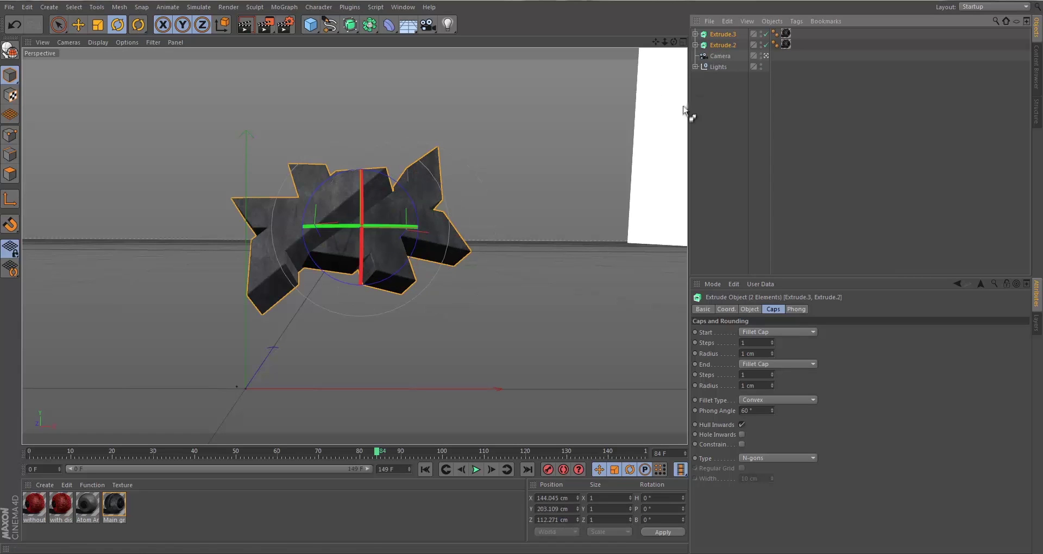
key(ctrl+c)
key(ctrl+v)
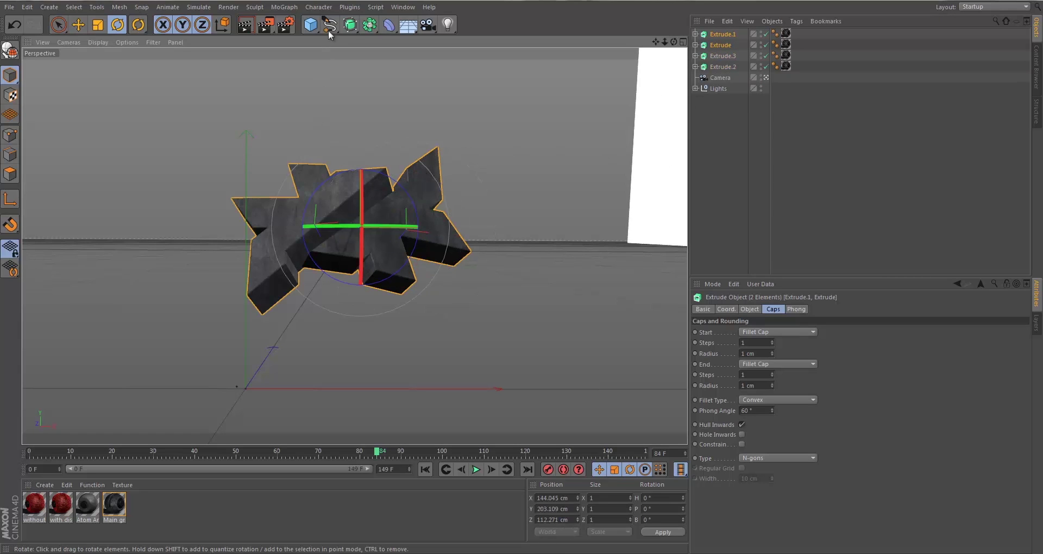
Add two Atom Array objects to the scene
click(350, 24)
click(369, 25)
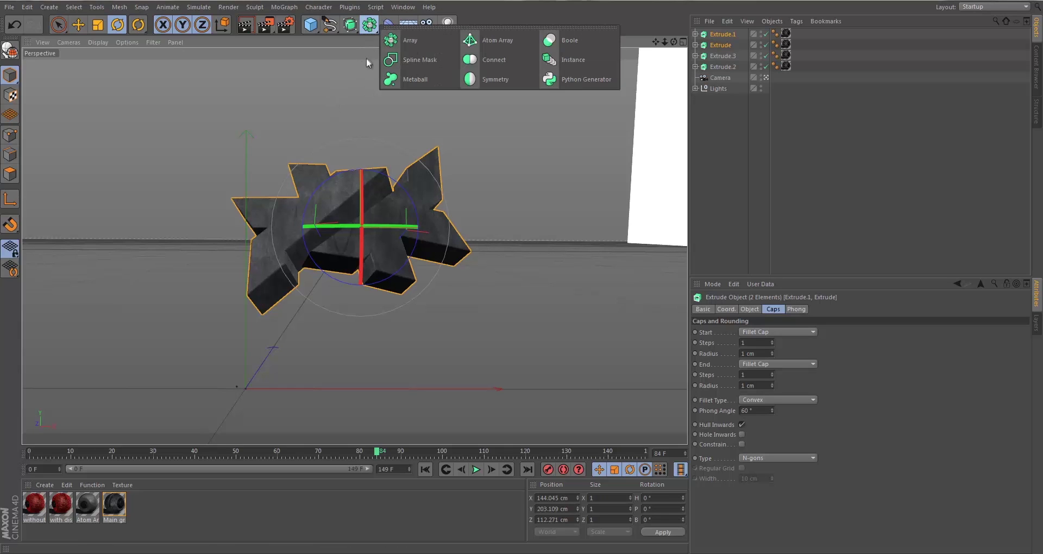
click(488, 39)
click(370, 24)
click(489, 37)
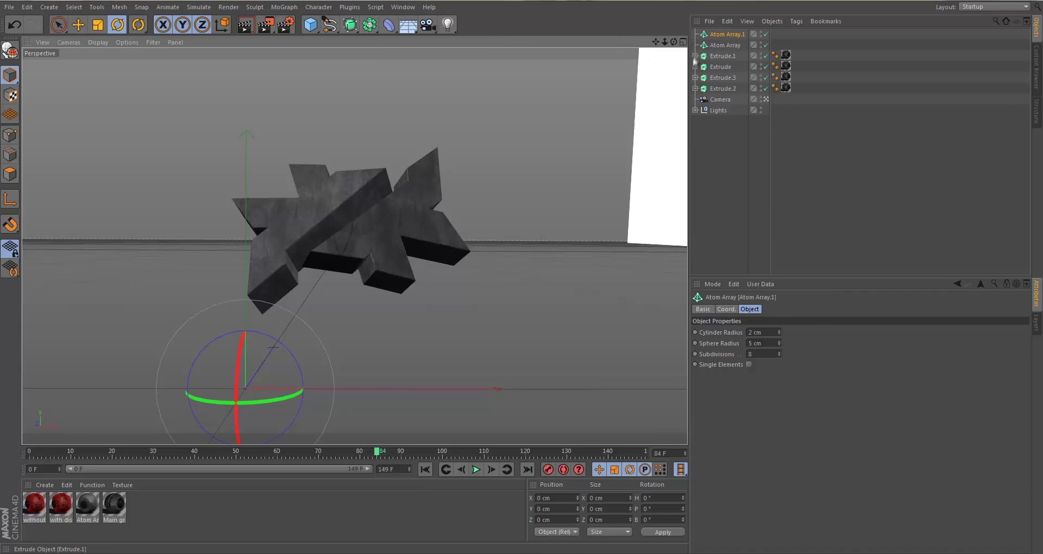
Nest the copy Extrude.1 under Atom Array.1 and the copy Extrude under Atom Array, and collapse both groups
mouse_move(716, 54)
mouse_down()
mouse_move(720, 70)
mouse_move(725, 31)
mouse_move(723, 56)
mouse_up()
click(695, 34)
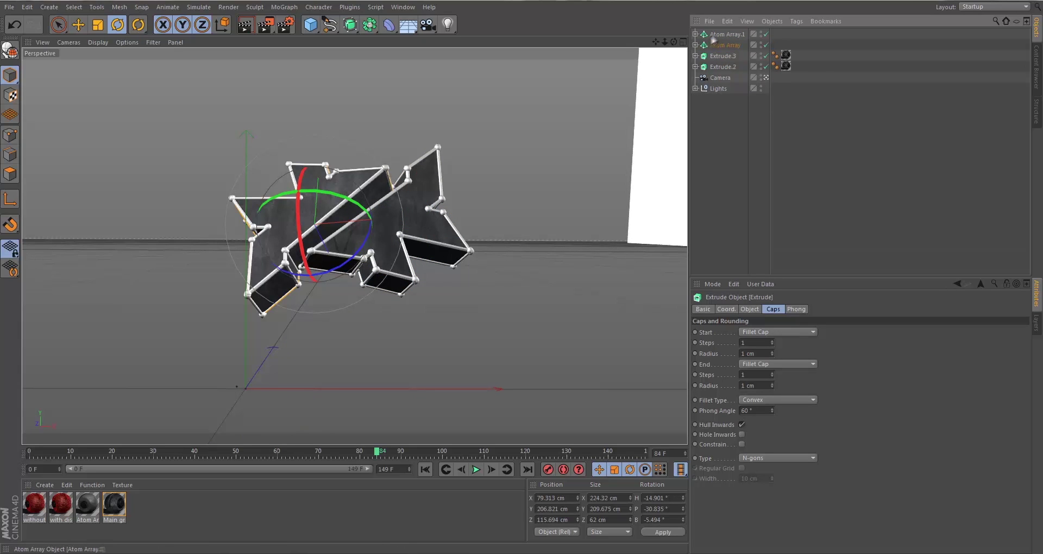
click(714, 37)
shift+click(715, 47)
click(422, 327)
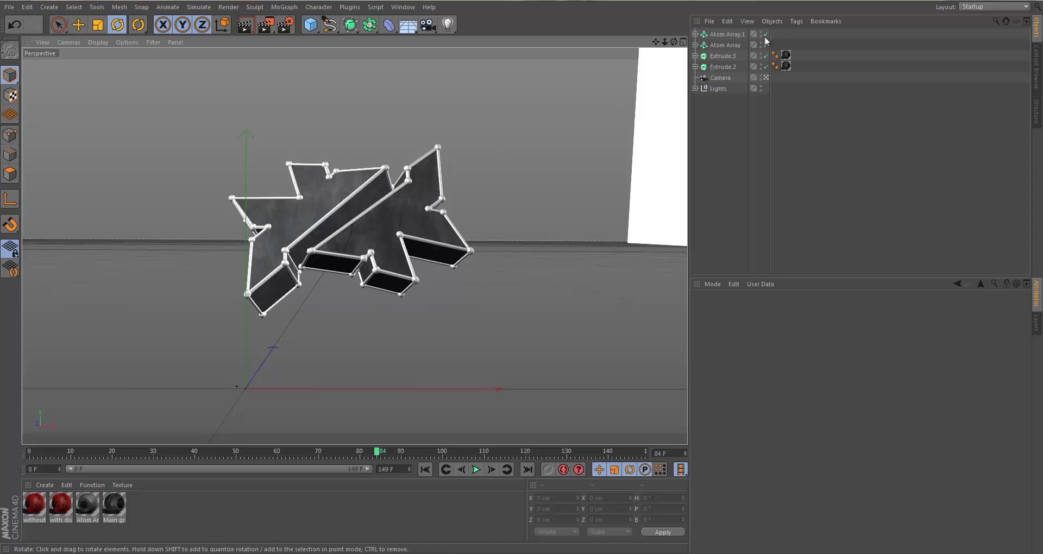
Set the cylinder radius and sphere radius of both Atom Arrays to 1 cm
click(722, 35)
shift+click(723, 45)
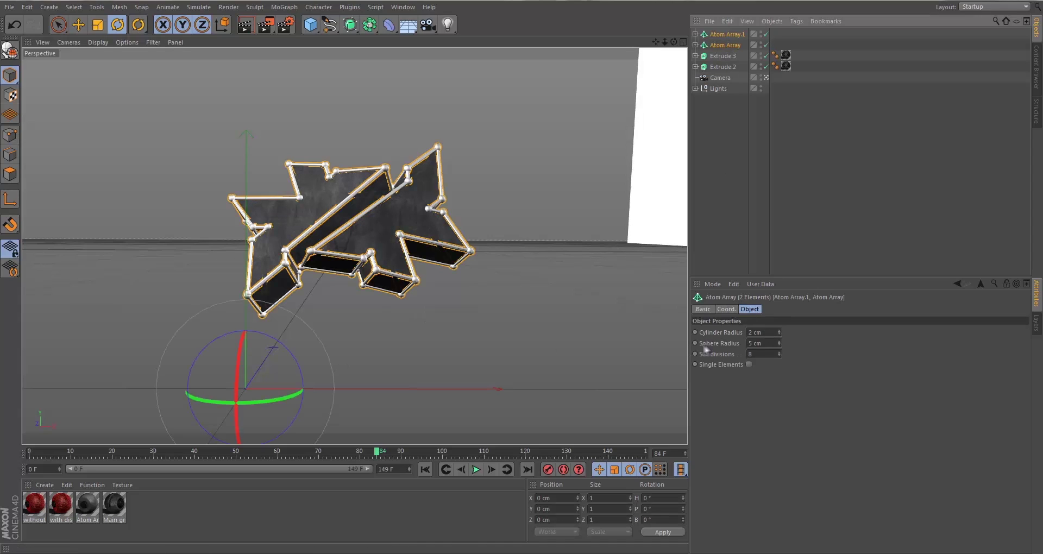
drag(762, 333, 625, 340)
text(1)
key(Tab)
text(1)
key(Return)
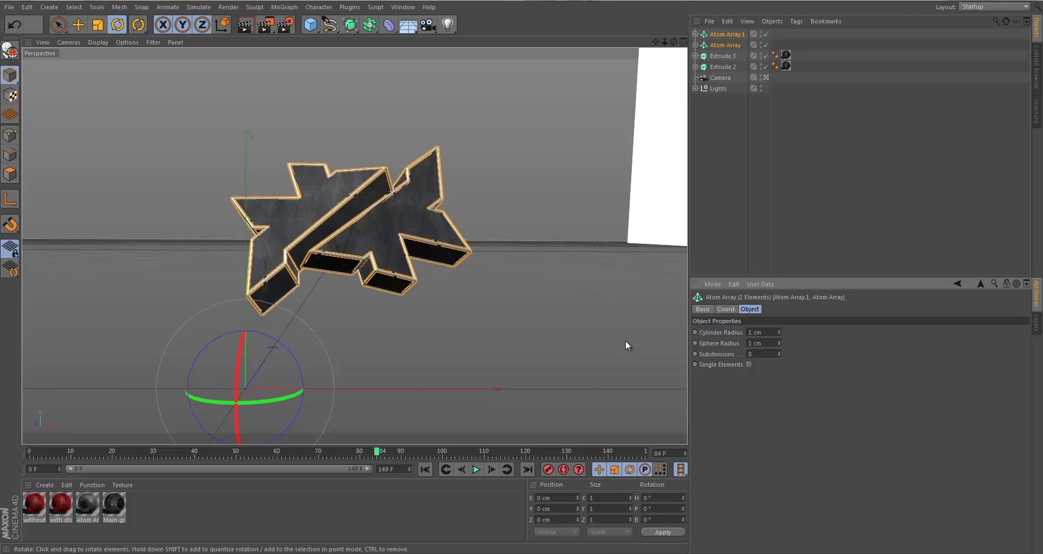
click(461, 305)
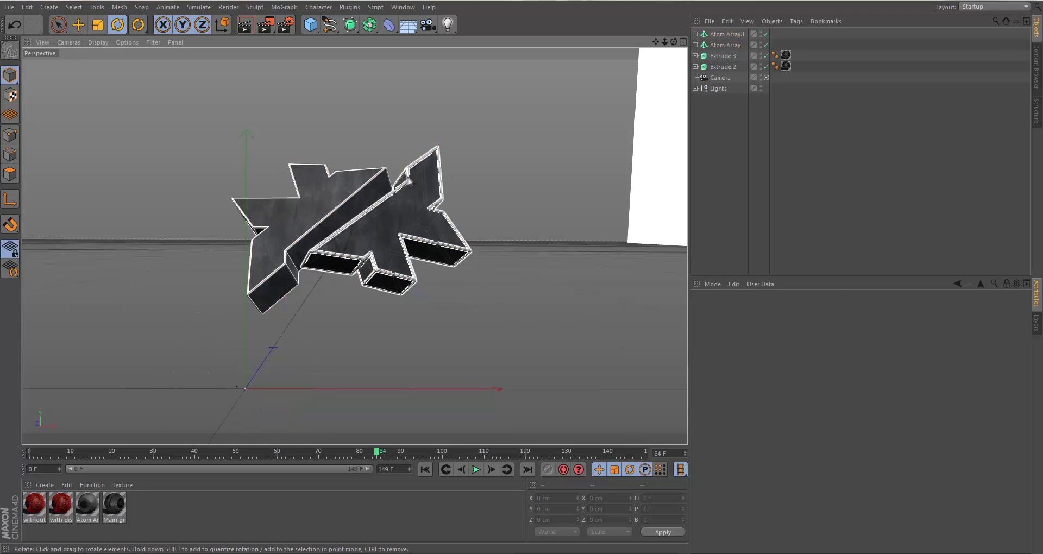
Move the axes of both Atom Arrays to the logo's centre, about X 141 cm, Y 225 cm and Z 96 cm
click(725, 34)
ctrl+click(725, 44)
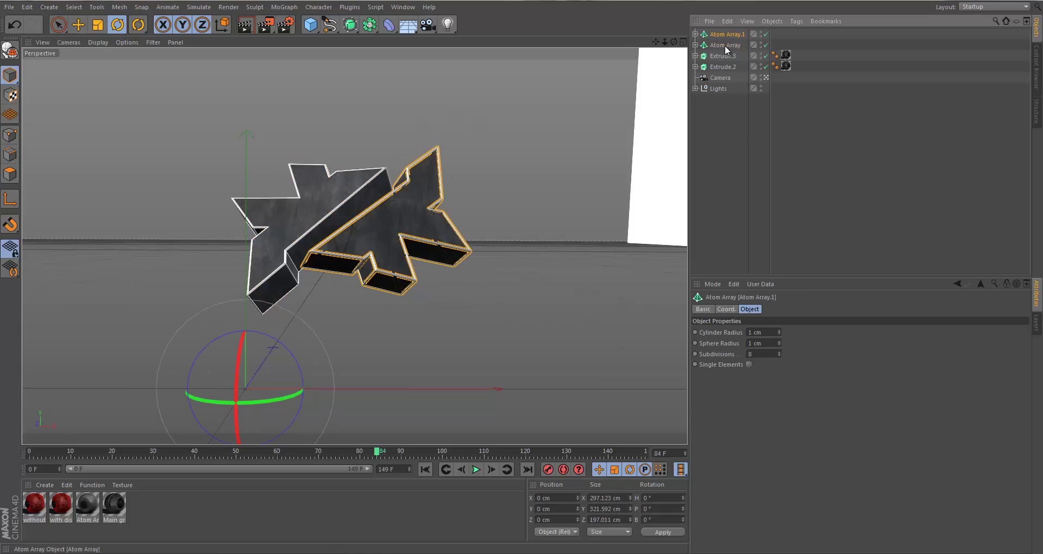
click(59, 24)
click(10, 199)
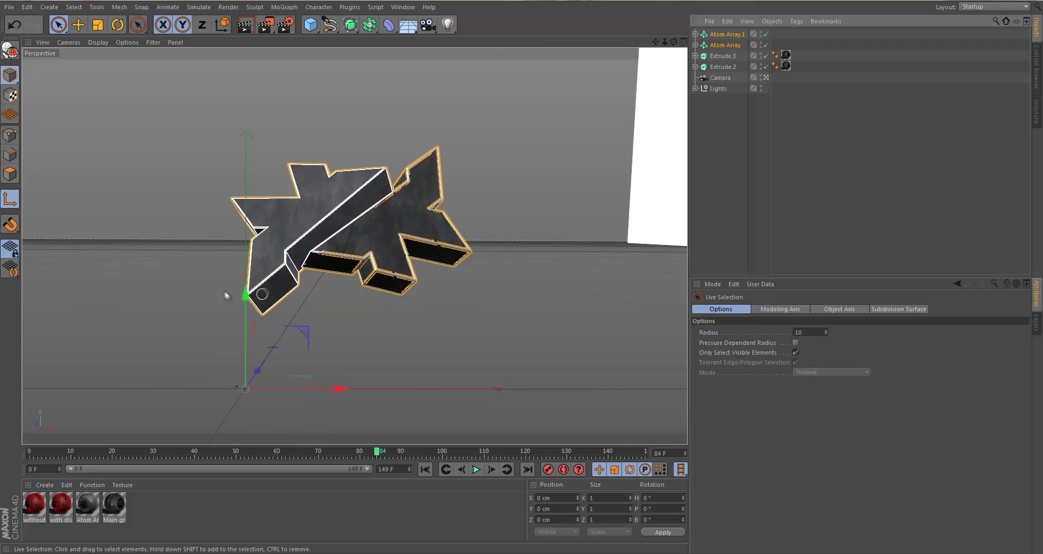
drag(272, 162, 291, 112)
drag(340, 208, 454, 210)
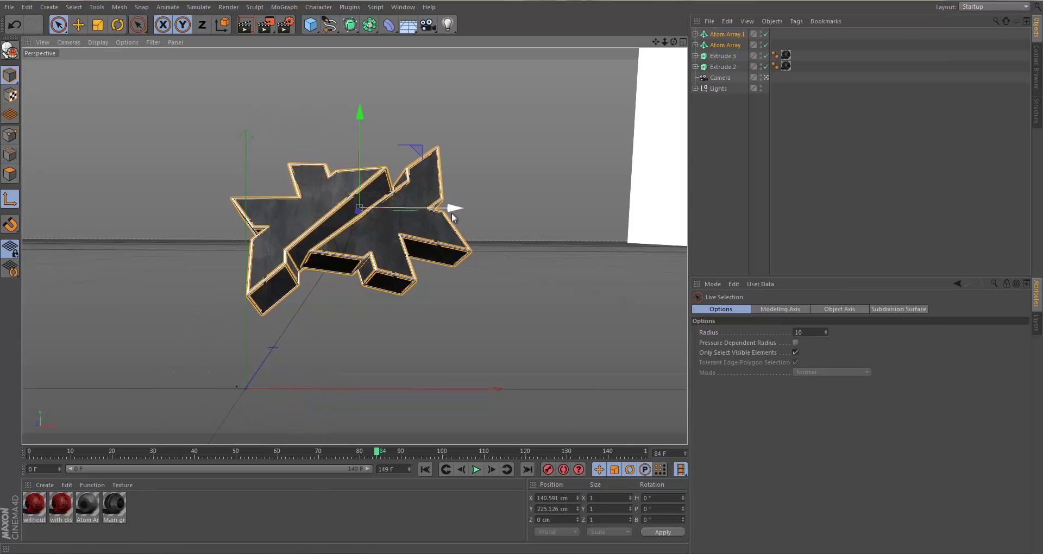
key(F2)
drag(478, 173, 477, 129)
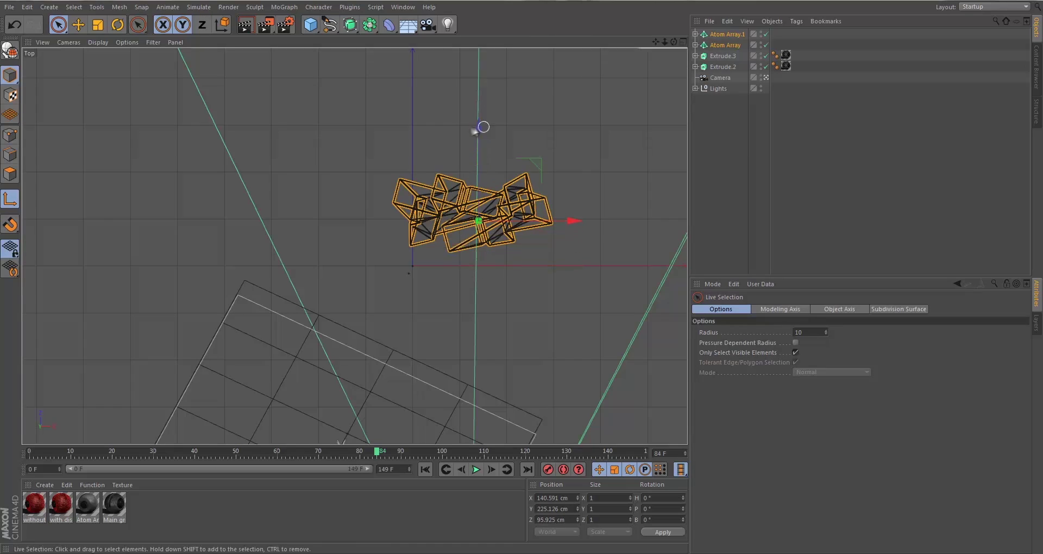
key(F1)
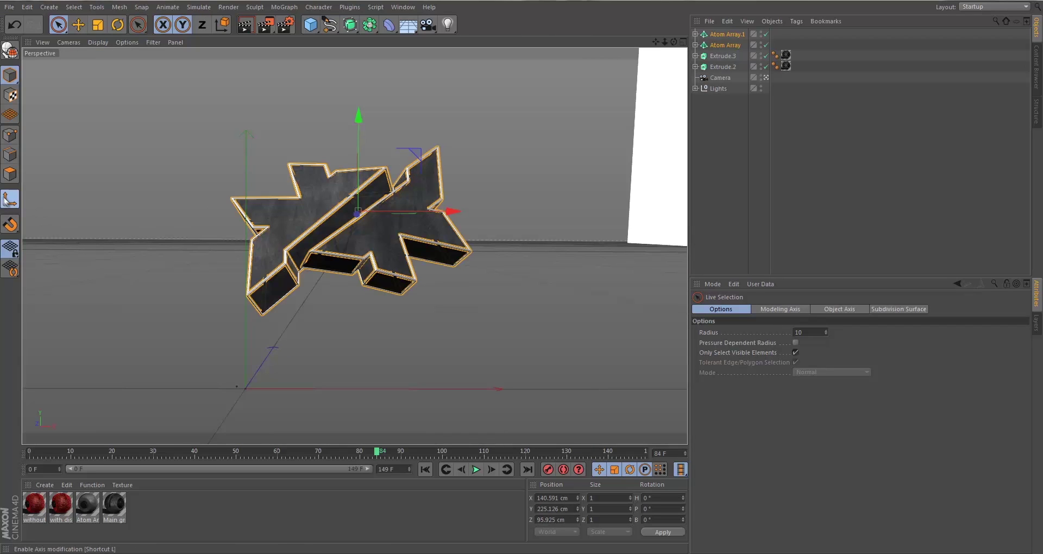
click(10, 199)
click(560, 239)
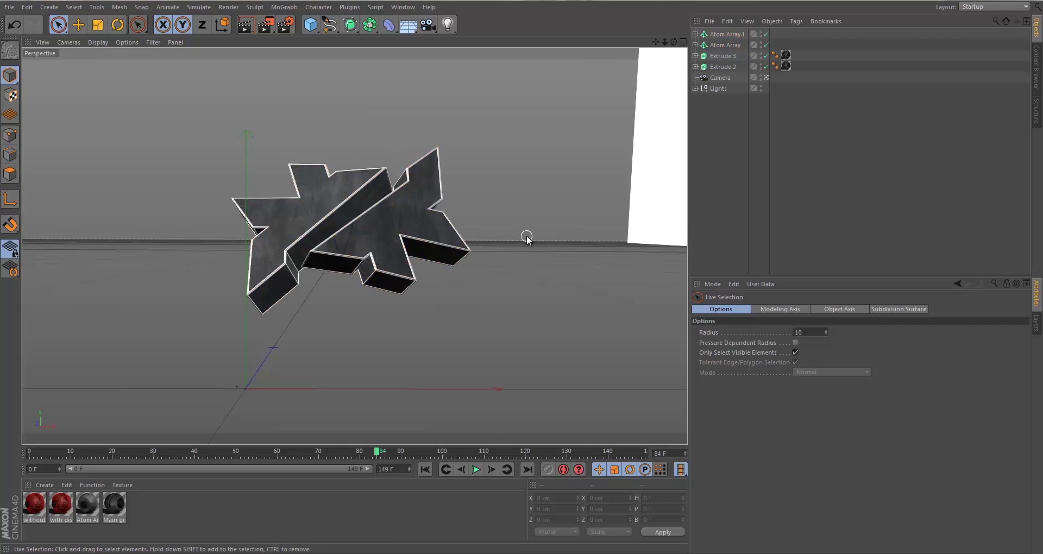
Rotate Atom Array.1 slightly to about H -4.7°, P -0.5° and B -0.8° so its outline shifts off the logo half
click(722, 34)
click(118, 23)
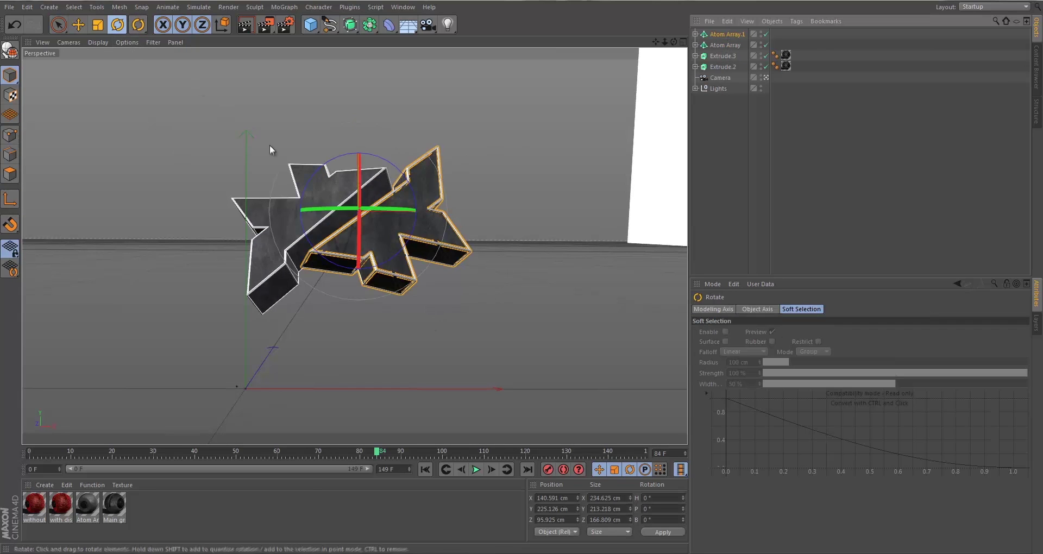
drag(269, 145, 369, 198)
key(ctrl+z)
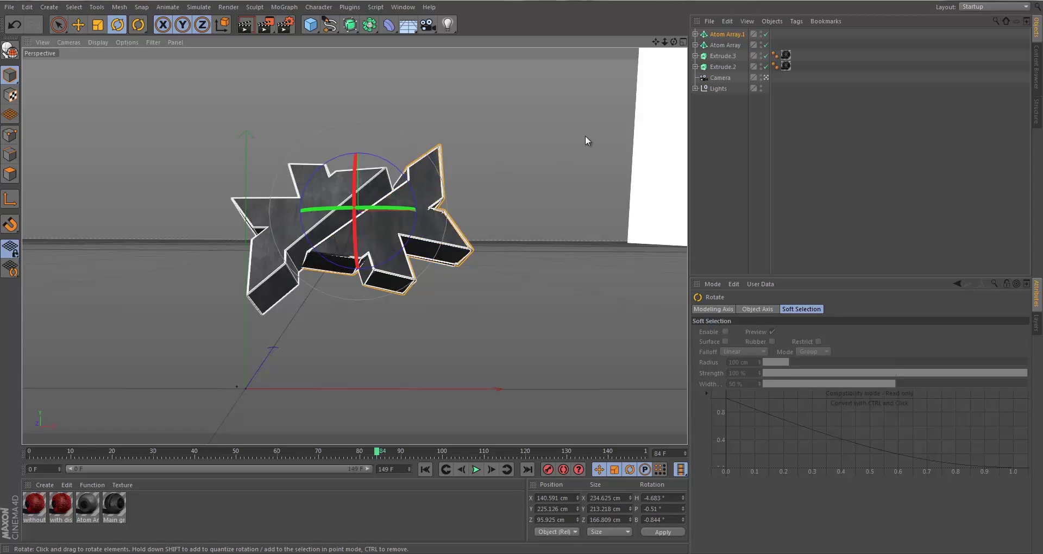
click(585, 139)
click(372, 195)
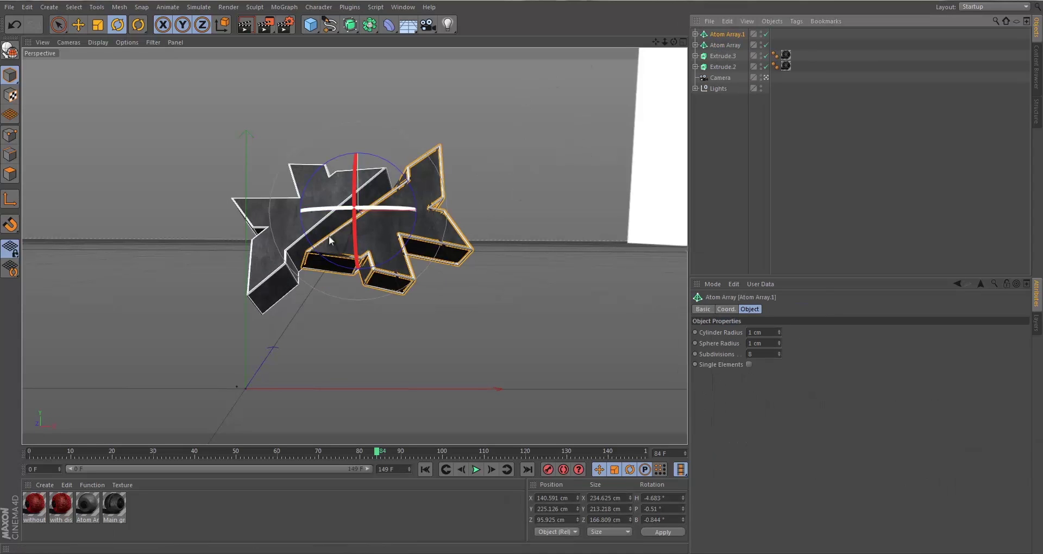
mouse_move(373, 192)
mouse_down()
mouse_move(363, 190)
mouse_move(373, 190)
mouse_up()
click(383, 321)
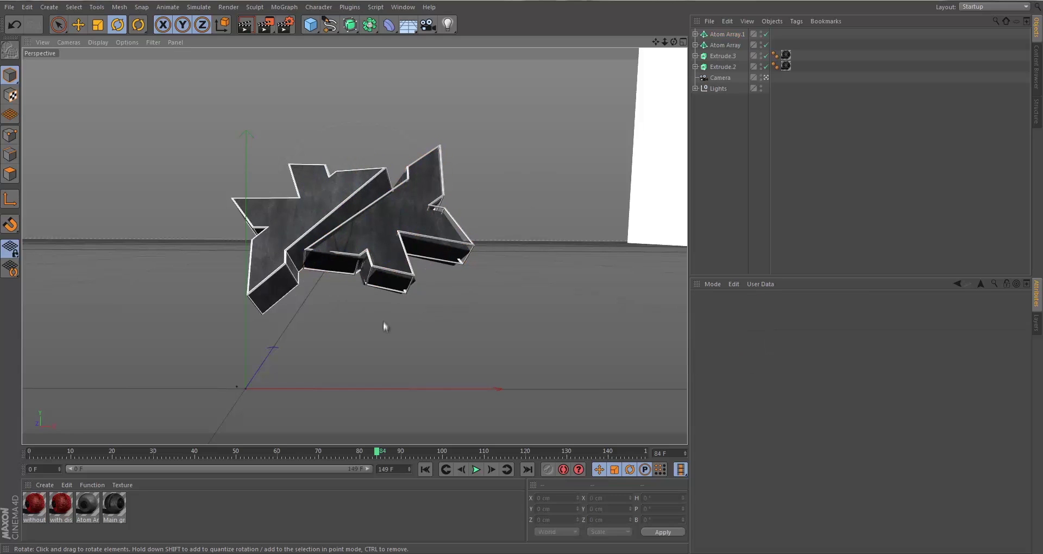
Rotate Atom Array to about H 7.3°, P 0.8° and B 1°, and offset it to about X 142, Y 225, Z 88 cm
click(723, 45)
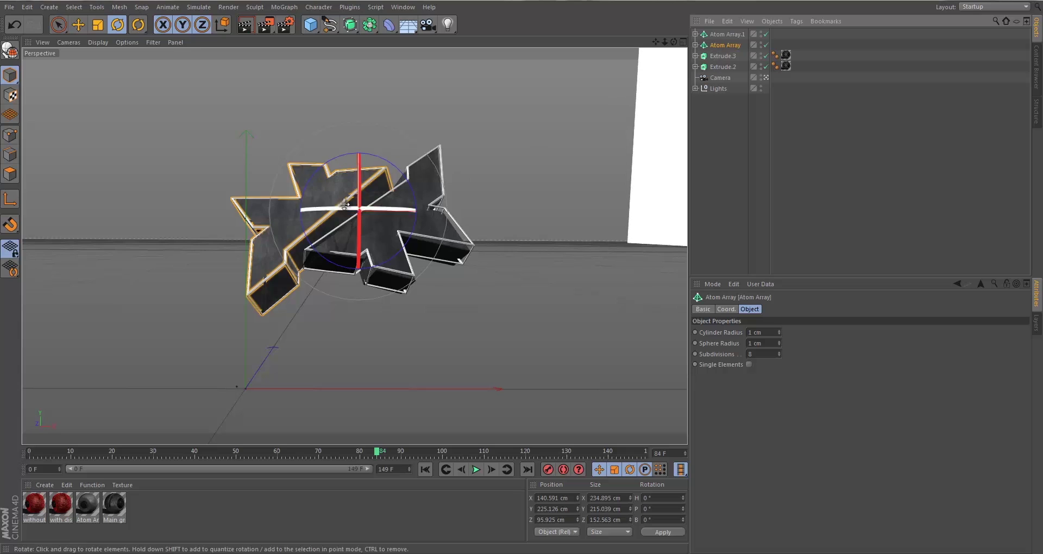
drag(360, 198, 350, 210)
click(57, 25)
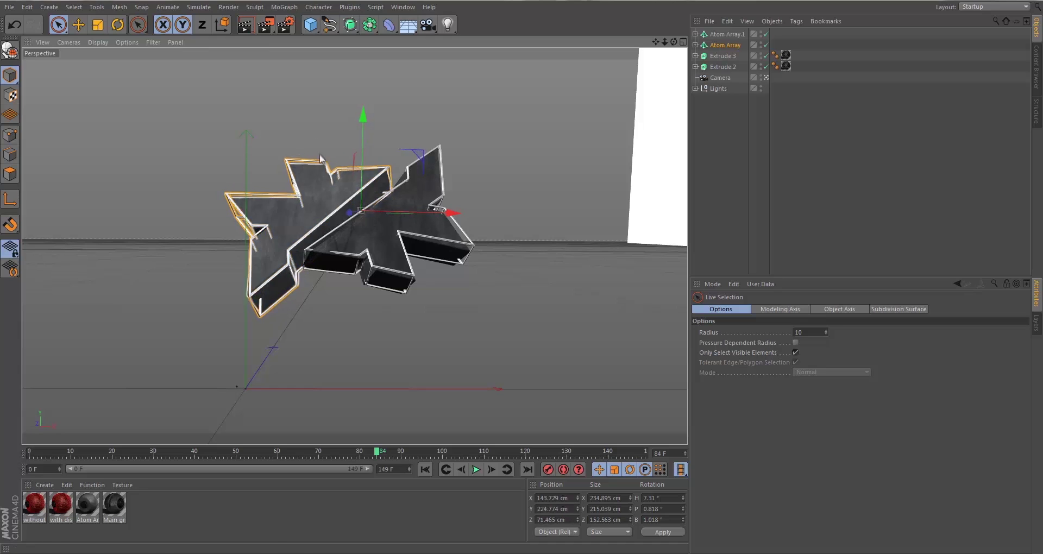
click(499, 315)
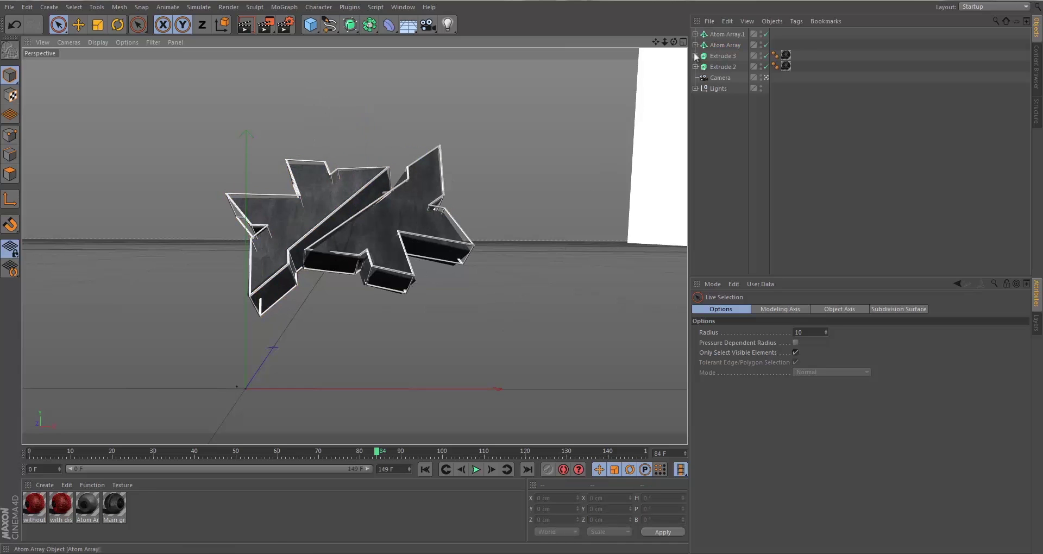
click(718, 33)
click(720, 45)
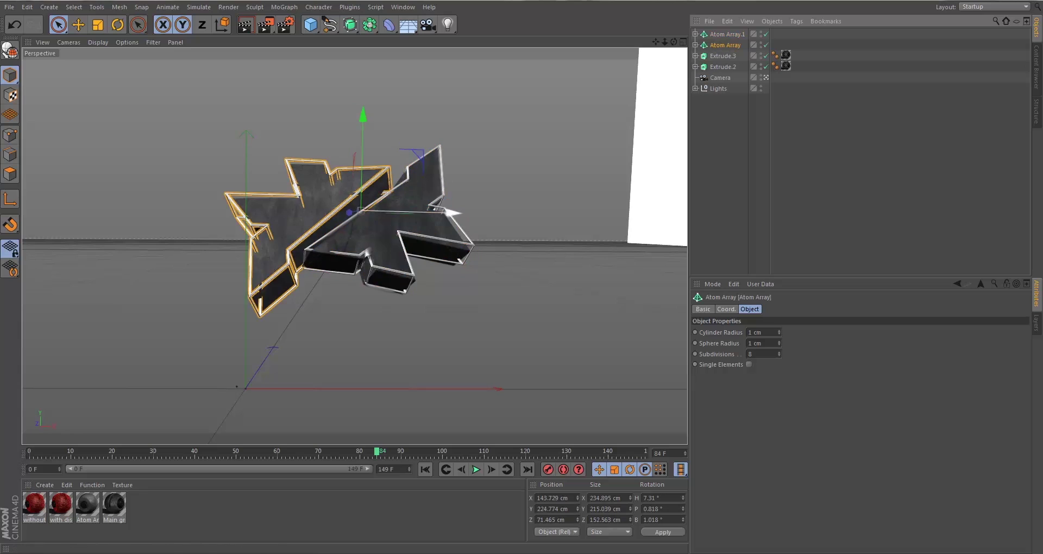
click(471, 198)
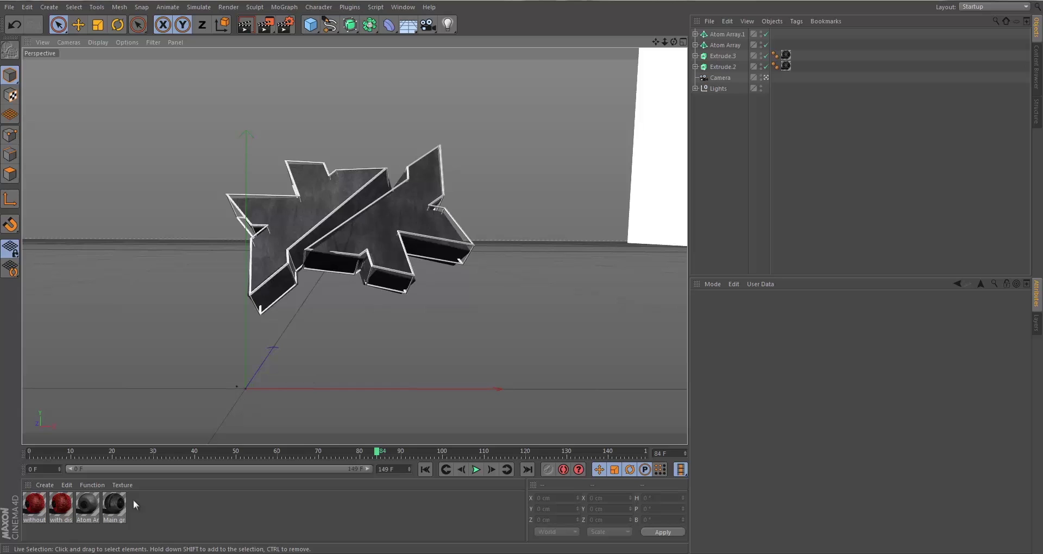
Apply the Atom Array material to both Atom Arrays with seamless Cubic projection, and preview the render
click(88, 506)
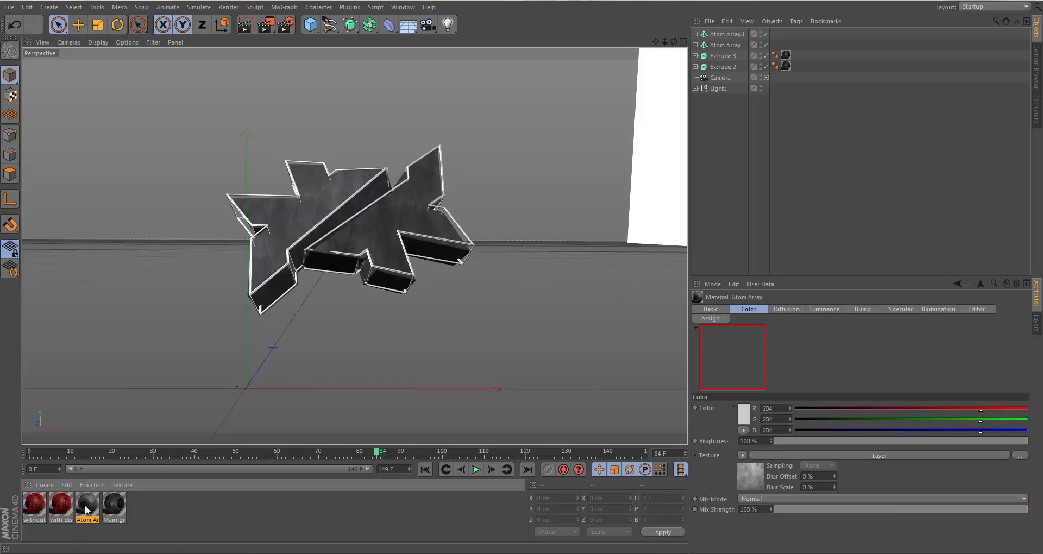
drag(660, 145, 777, 46)
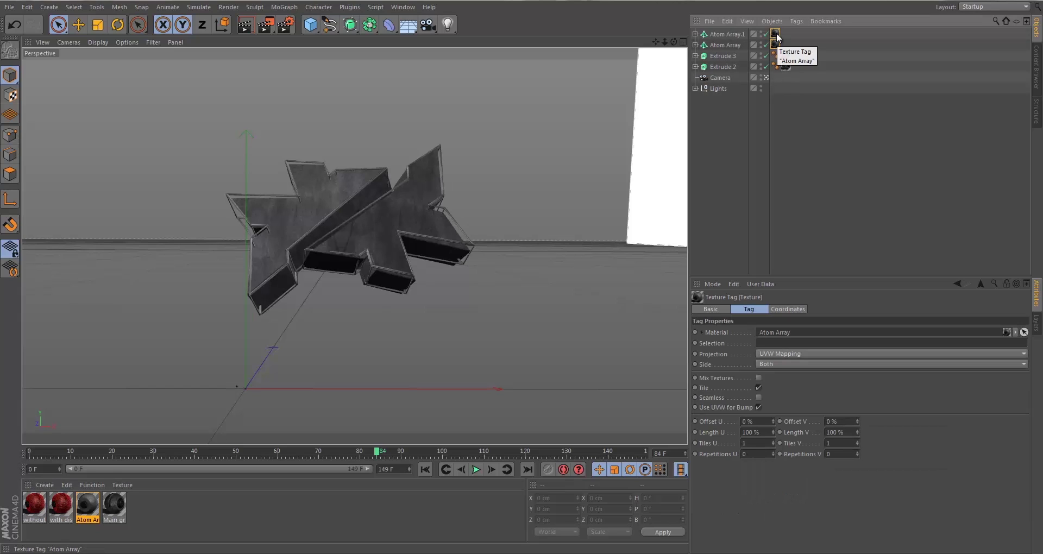
ctrl+click(775, 33)
click(772, 354)
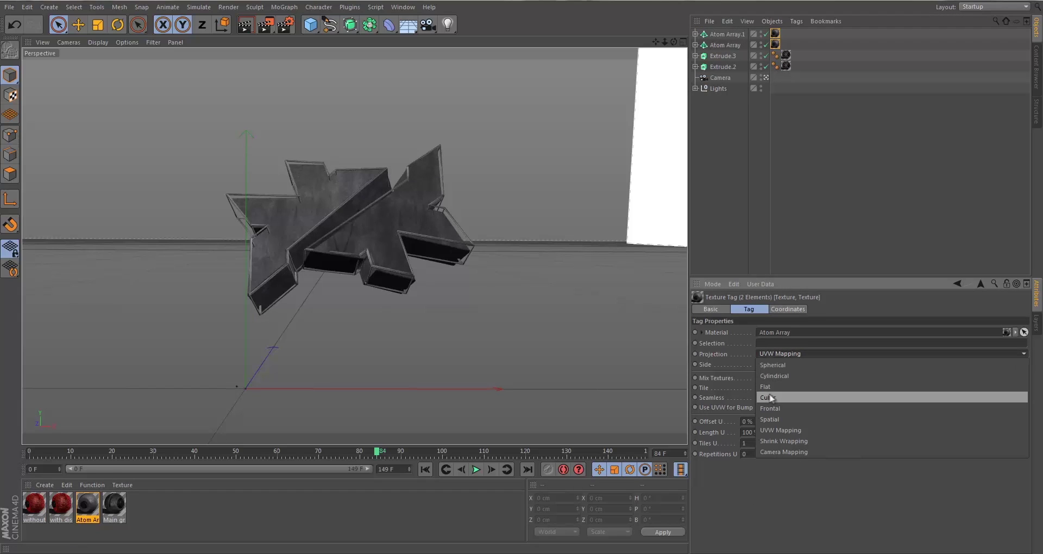
click(768, 396)
click(758, 397)
click(245, 24)
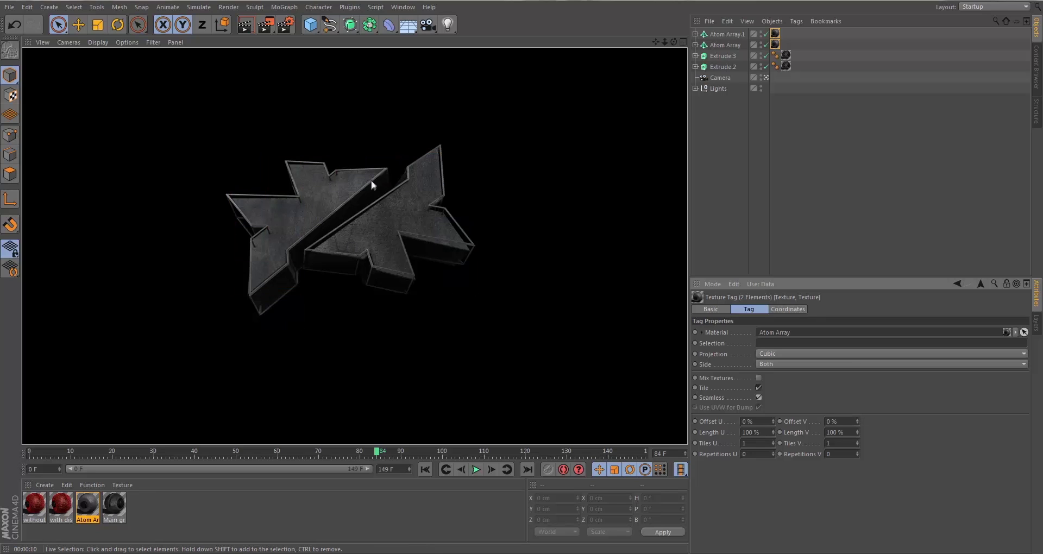
click(384, 314)
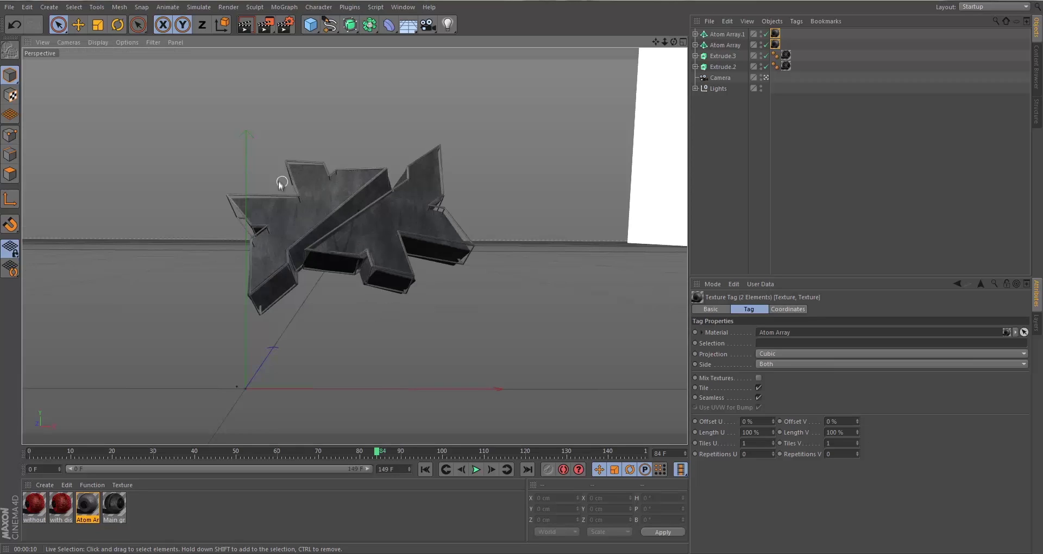
Reduce the rotation of Atom Array to about H 1.7°, P 0° and B -0.3°, and shift it slightly along X
click(731, 35)
click(729, 45)
click(117, 24)
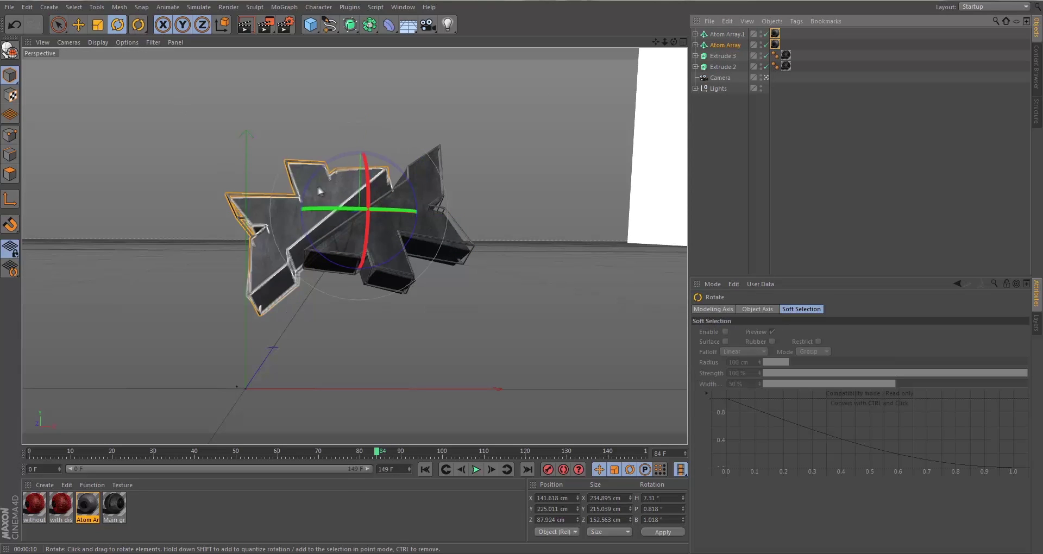
drag(257, 224, 309, 185)
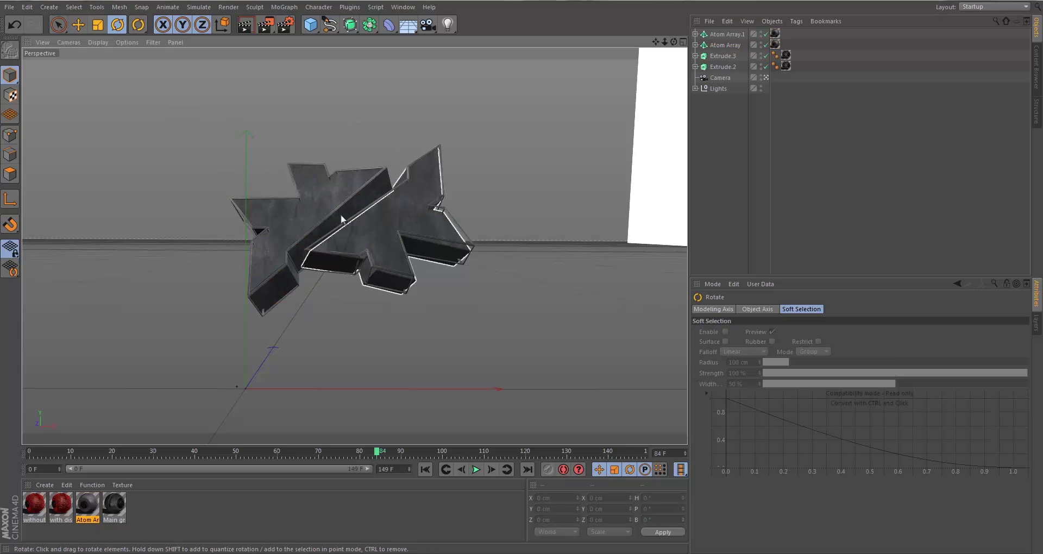
click(717, 46)
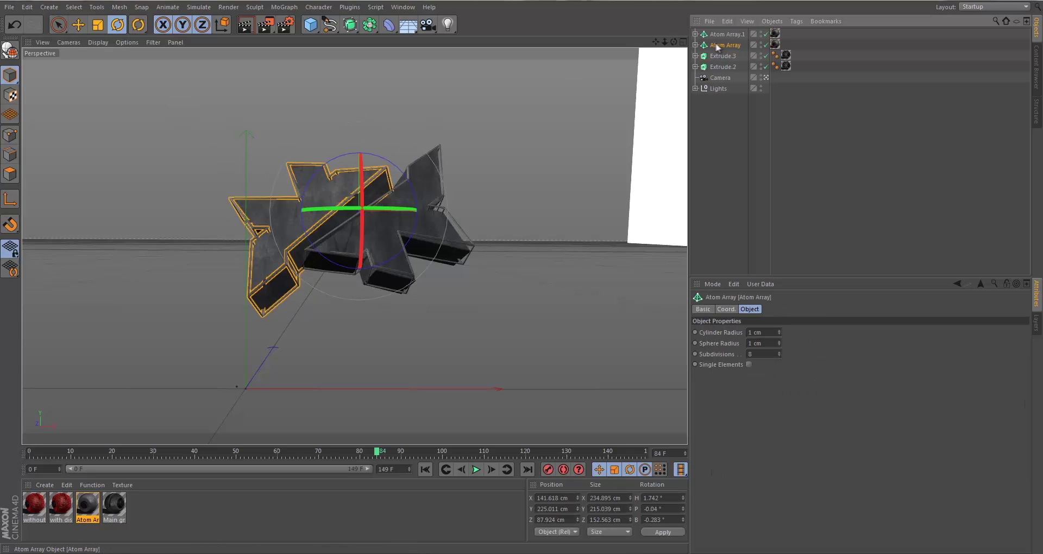
click(59, 24)
drag(455, 211, 449, 212)
click(570, 177)
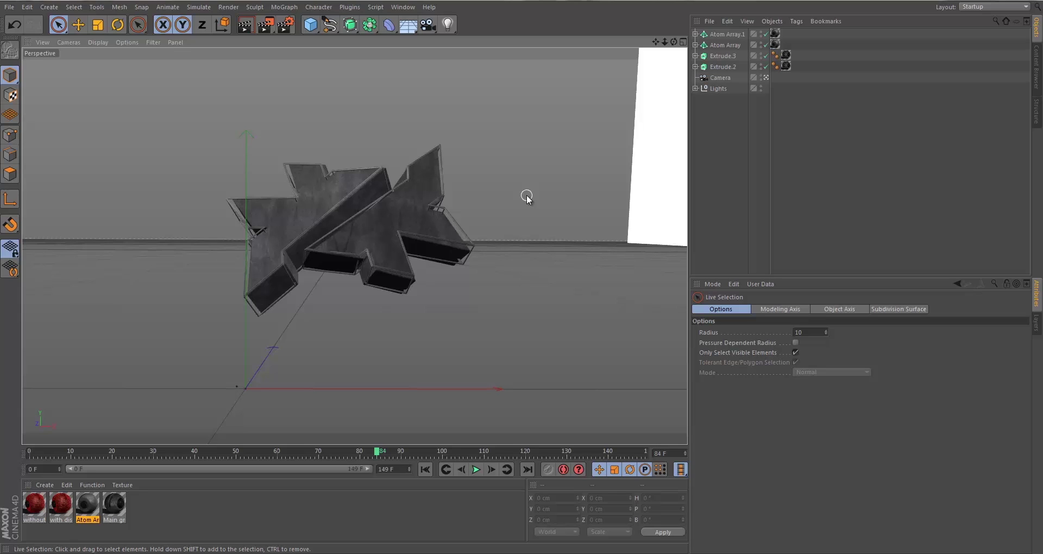
click(343, 10)
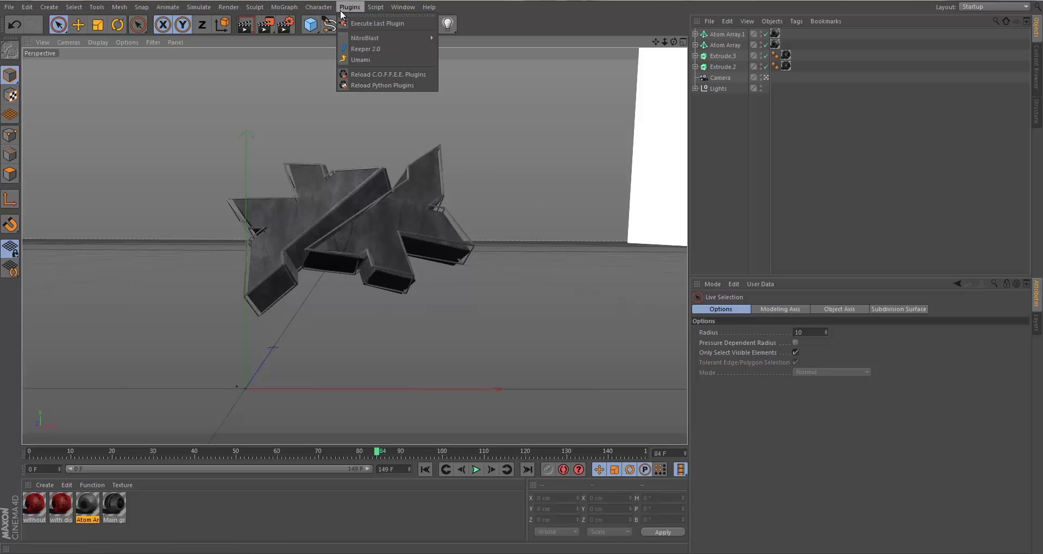
click(365, 48)
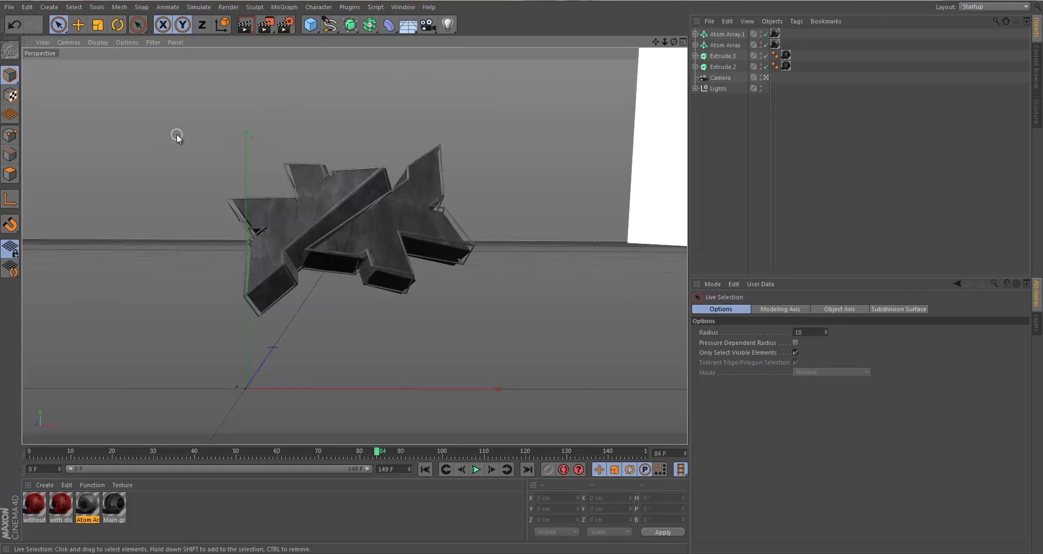
Show the scene in the Front view and disable both Atom Arrays
middle_click(201, 155)
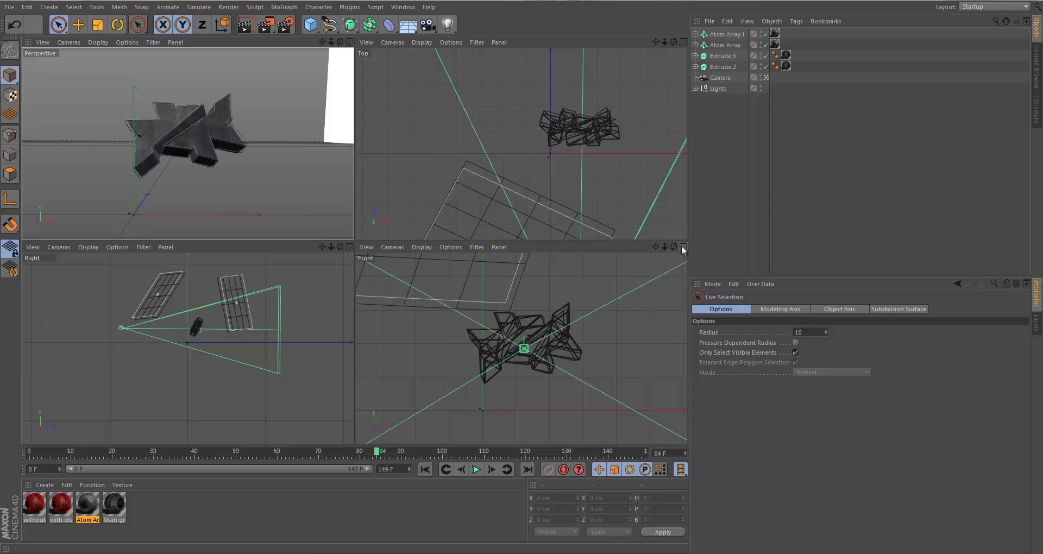
middle_click(425, 339)
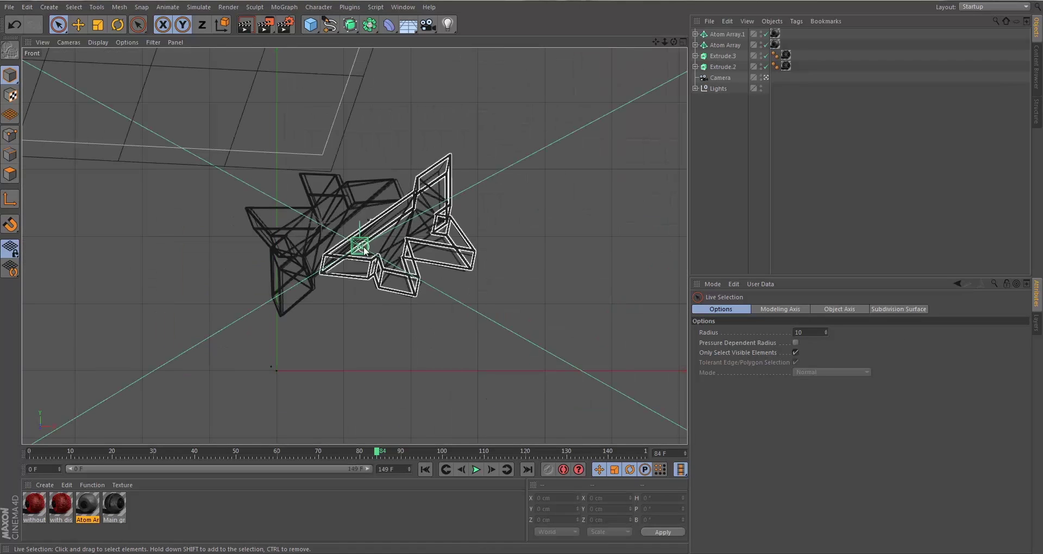
click(766, 34)
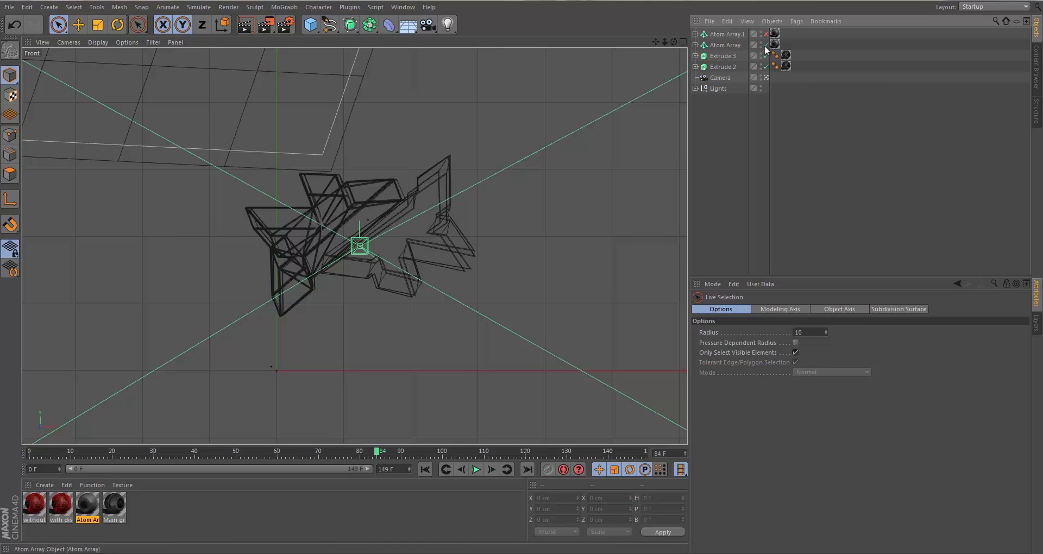
click(765, 45)
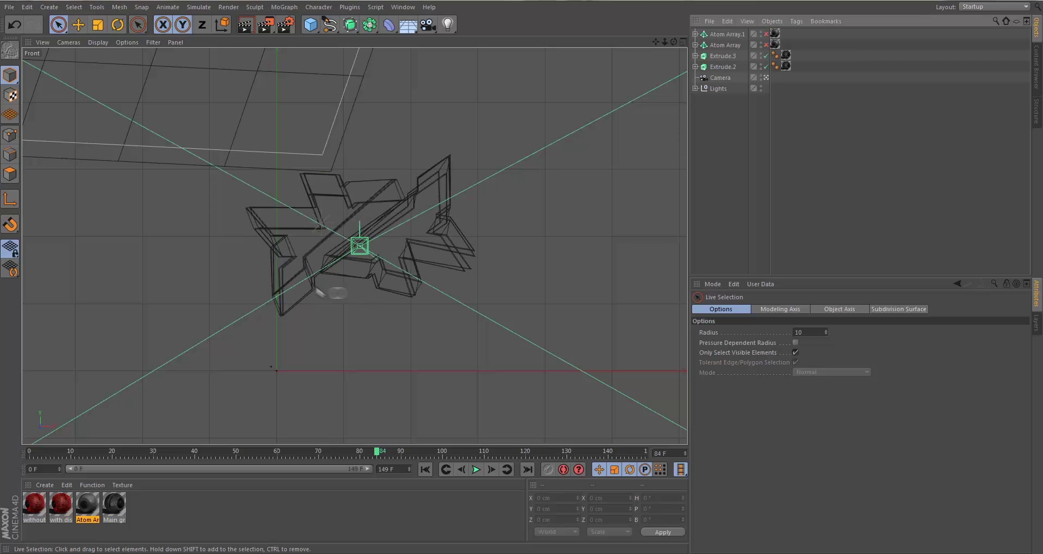
Draw a freehand spline that winds in loops across and around both halves of the logo in the Front view
click(332, 27)
click(245, 102)
drag(330, 24, 361, 46)
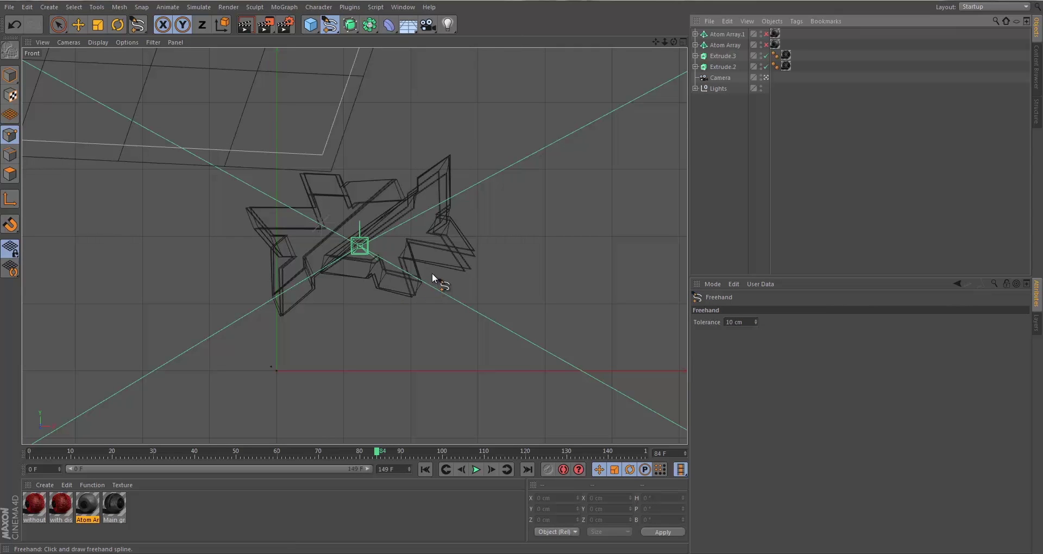
mouse_move(432, 275)
mouse_down()
mouse_move(396, 263)
mouse_move(353, 285)
mouse_up()
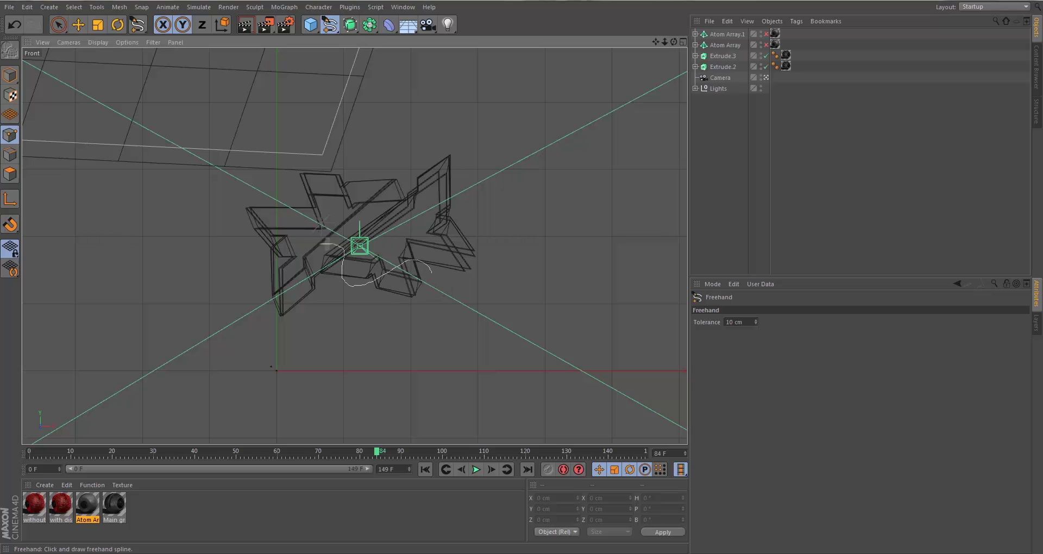
mouse_move(328, 242)
mouse_down()
mouse_move(310, 285)
mouse_move(256, 262)
mouse_move(263, 222)
mouse_move(356, 179)
mouse_move(384, 187)
mouse_move(437, 236)
mouse_move(451, 200)
mouse_move(408, 182)
mouse_move(454, 170)
mouse_move(421, 251)
mouse_up()
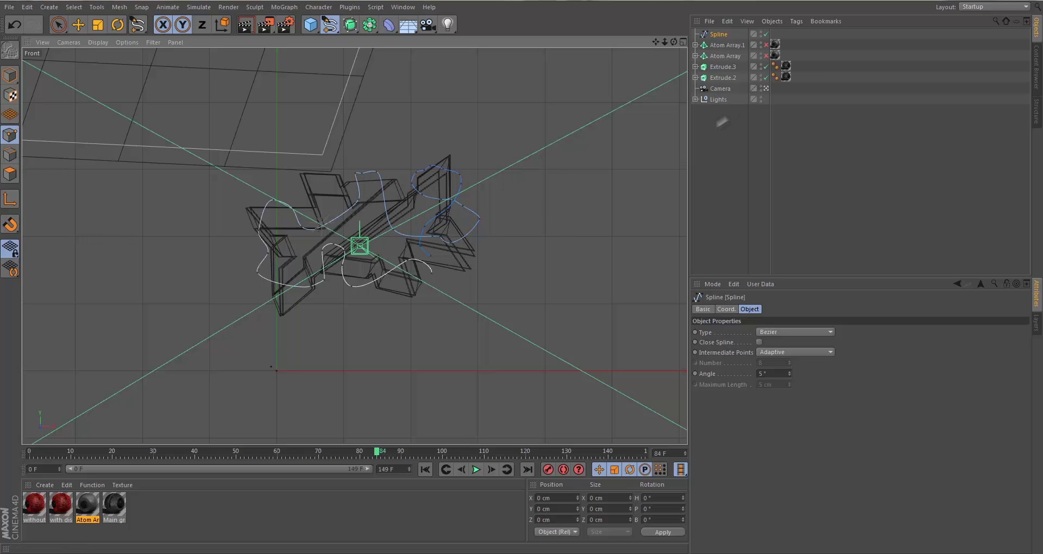
Return to the Perspective view and re-enable both Atom Arrays
key(F1)
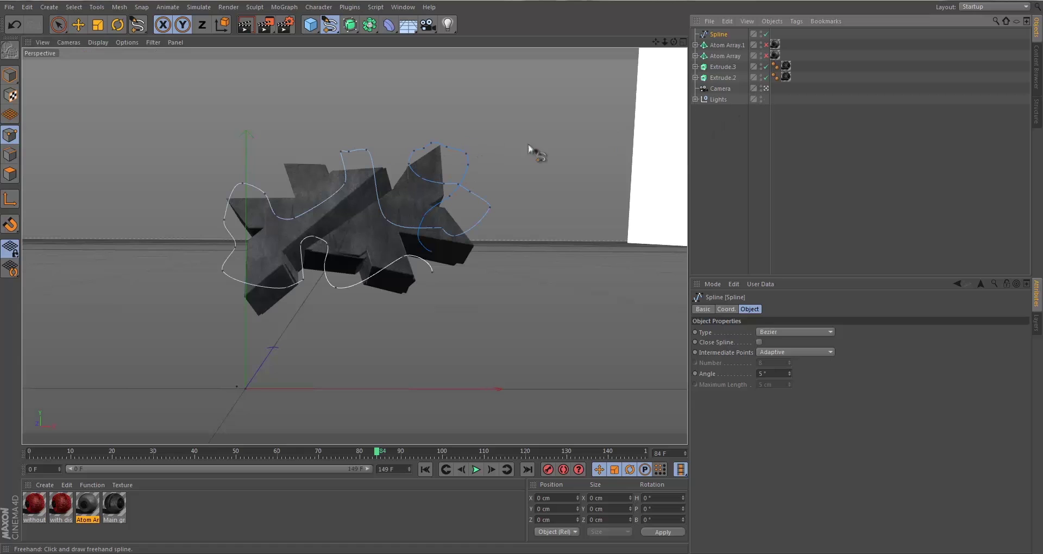
click(766, 45)
click(765, 56)
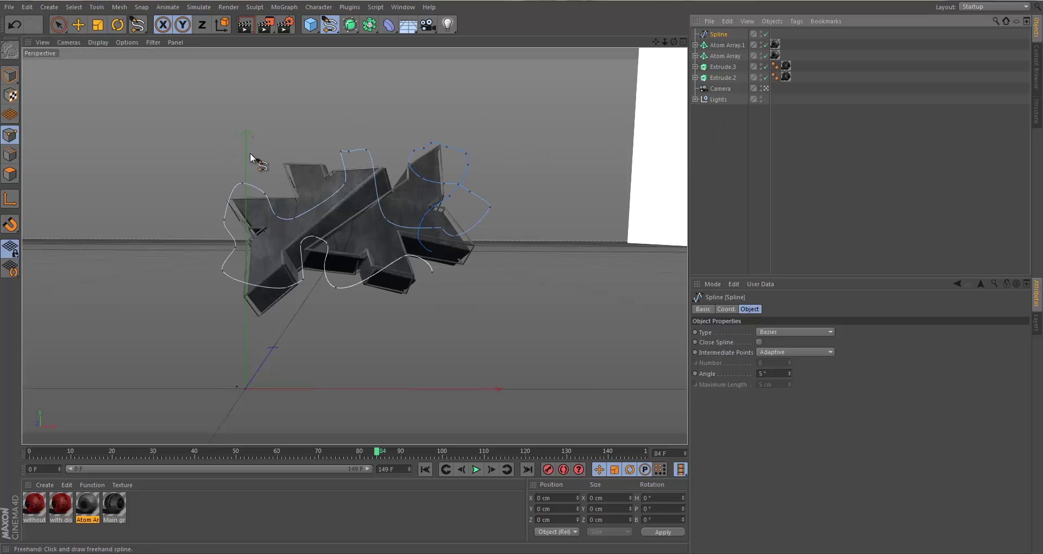
Add two Reeper 2.0 rope objects and nest the freehand spline under Reeper 2
click(349, 7)
click(365, 49)
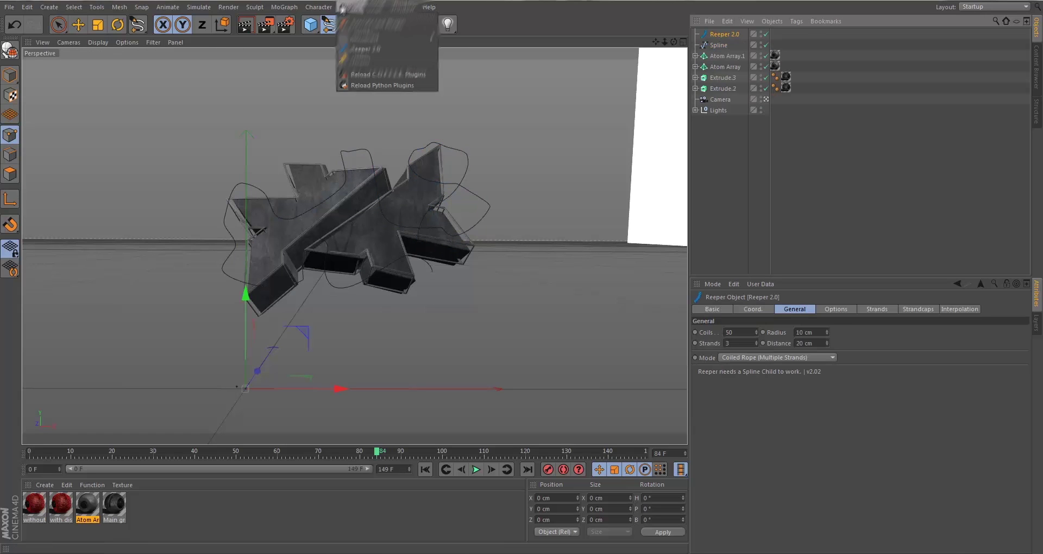
click(383, 49)
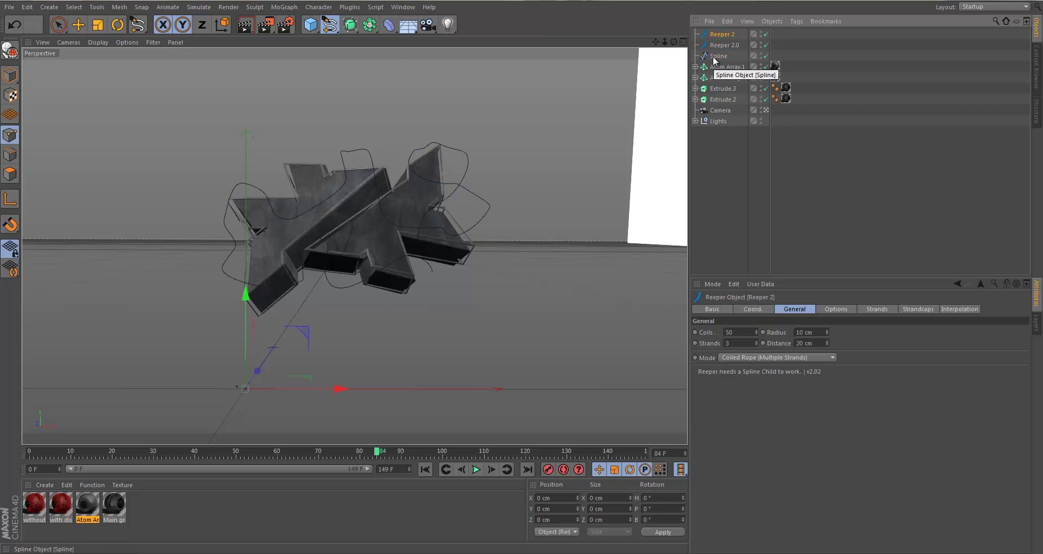
drag(714, 57, 724, 34)
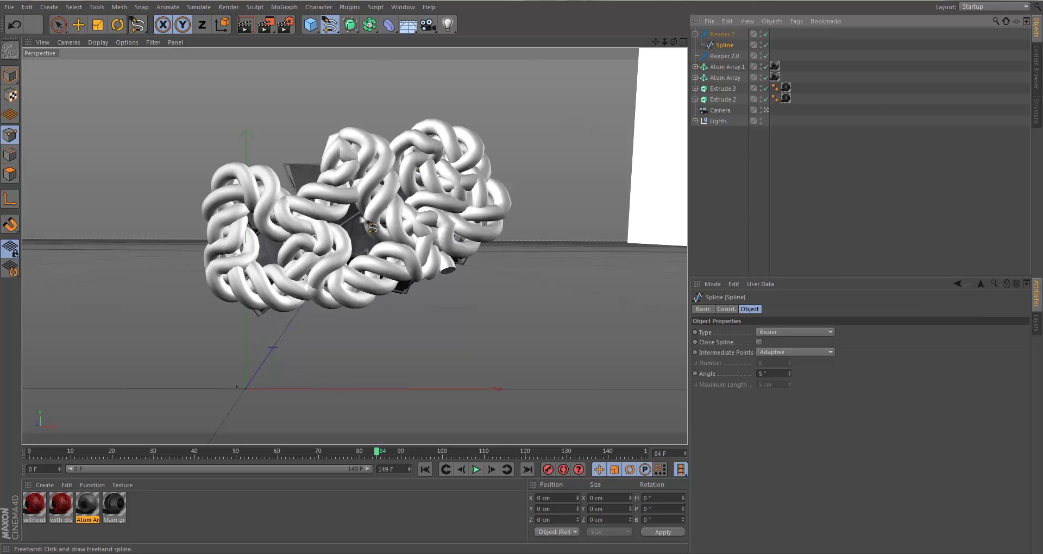
Delete the spare Reeper 2.0 object, and select the collapsed Reeper 2 group in Model mode
click(735, 53)
key(Delete)
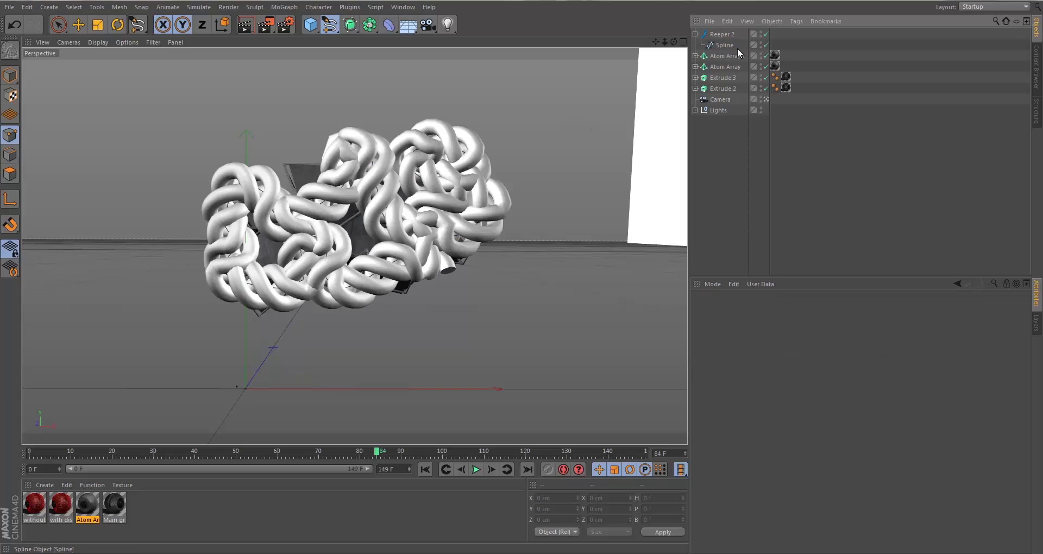
click(701, 34)
click(695, 34)
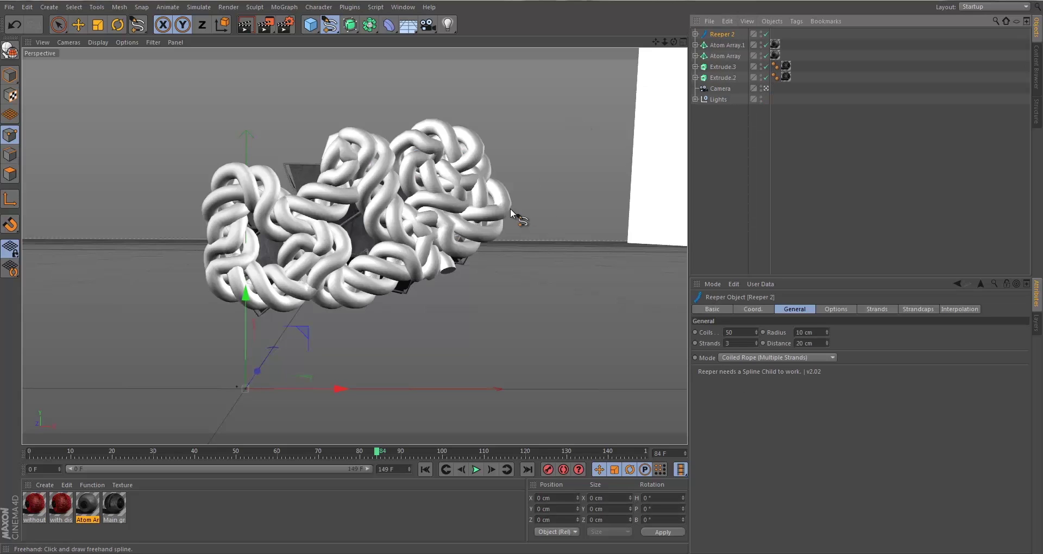
click(10, 76)
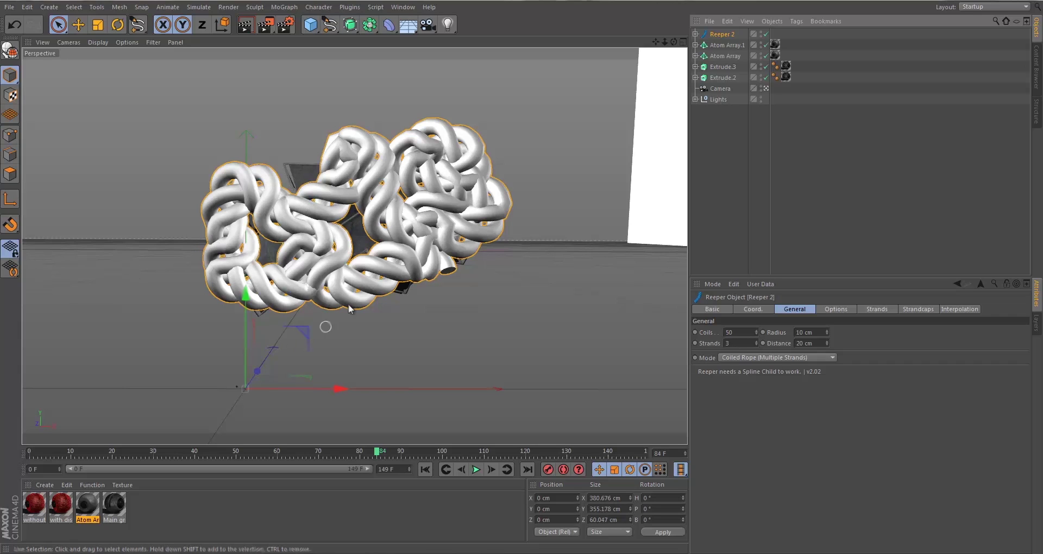
Reduce the Reeper 2 rope to a single strand with a 2 cm radius and a 9 cm distance
click(756, 345)
click(756, 345)
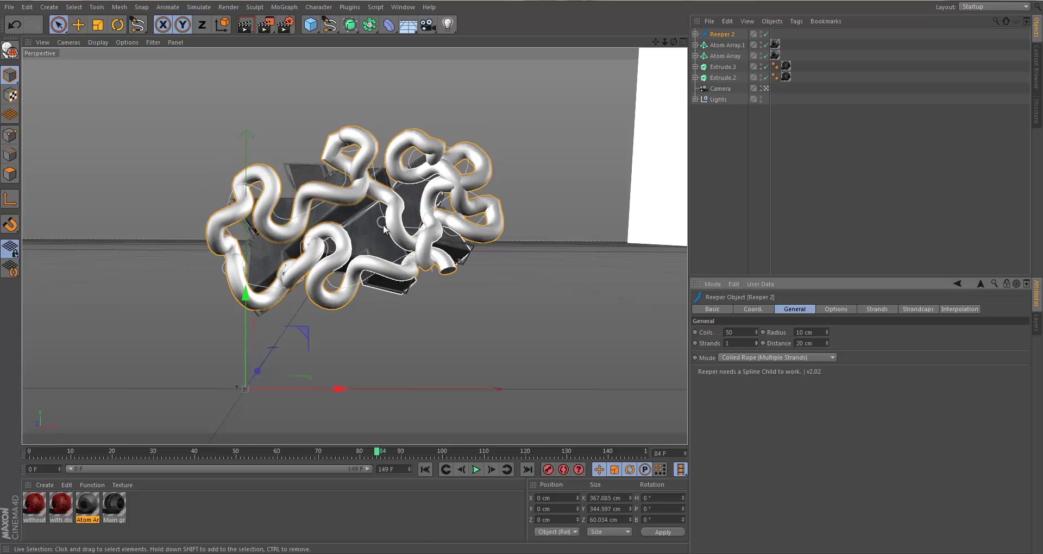
click(756, 340)
click(756, 340)
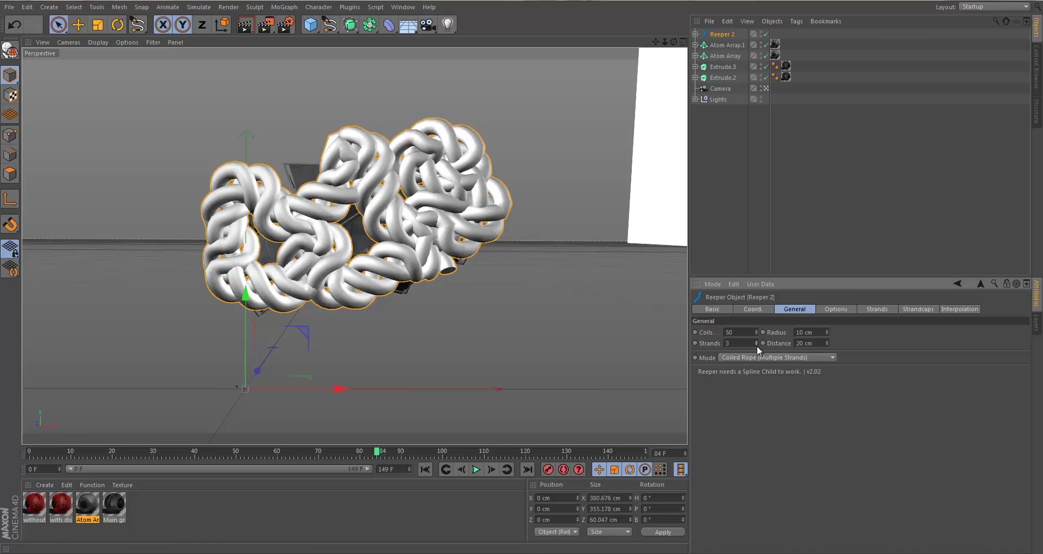
click(756, 345)
click(756, 345)
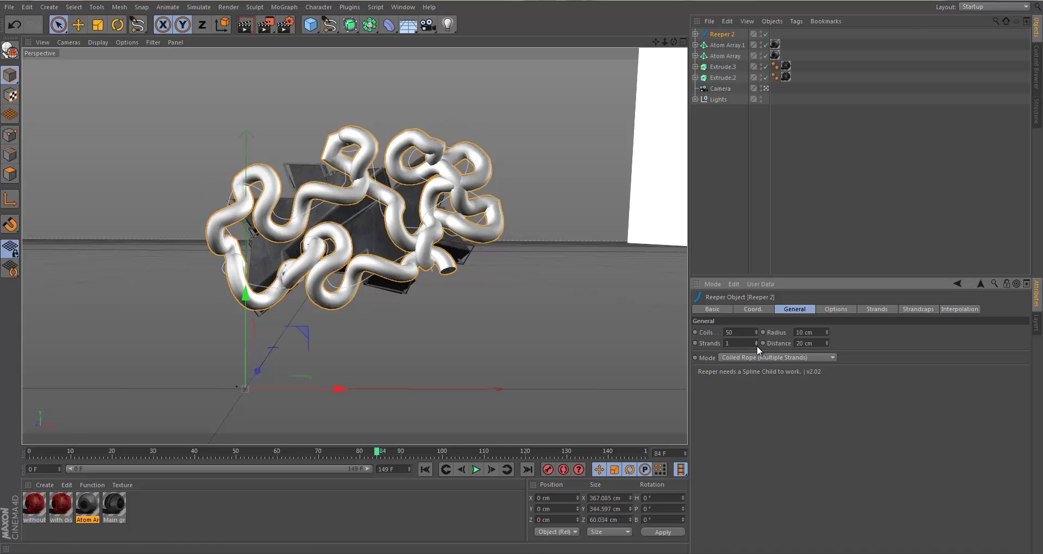
drag(827, 345, 827, 334)
click(827, 345)
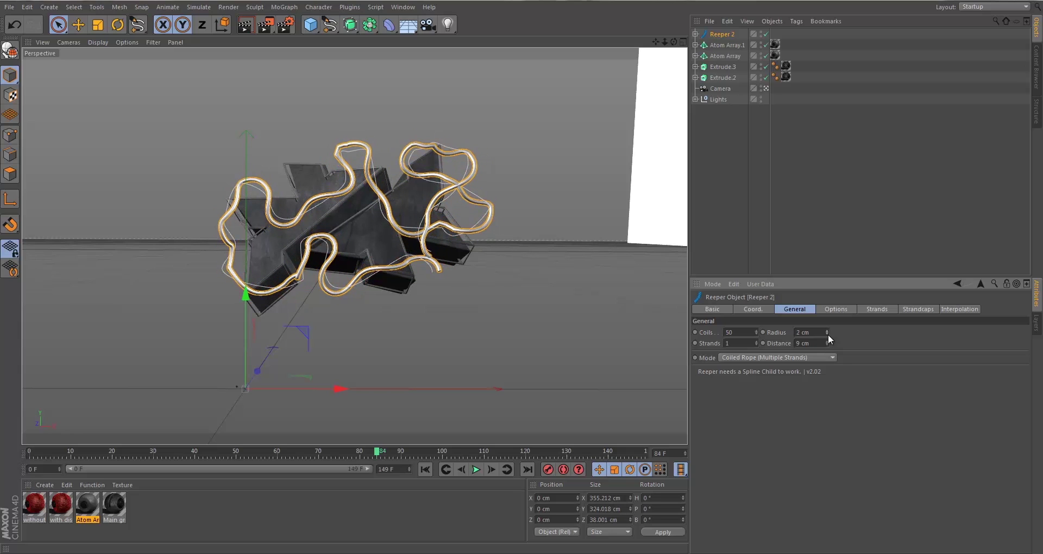
click(581, 238)
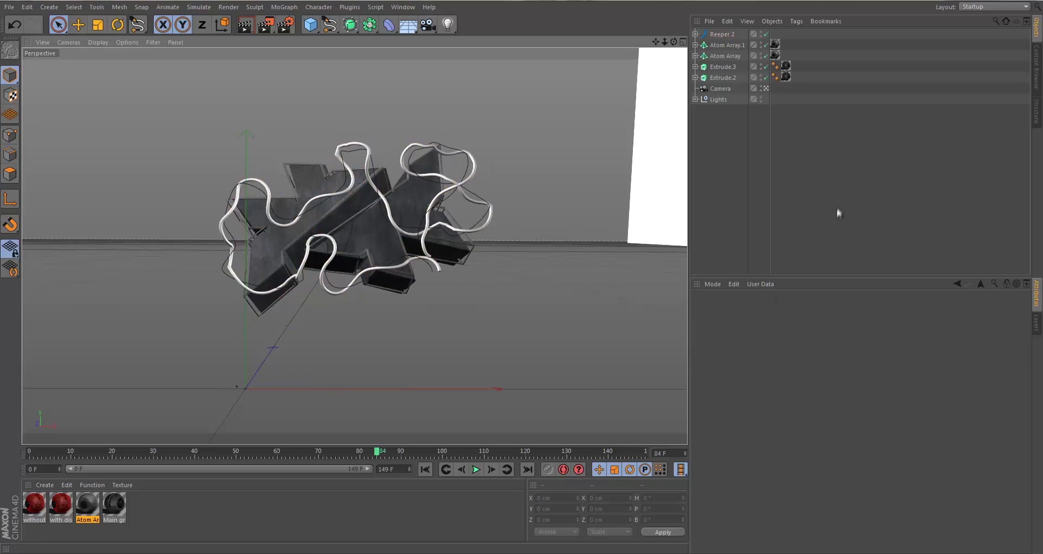
Move the Reeper 2 axis to the logo's centre at about X 135 cm and Y 218 cm, leaving the rope in place
click(723, 35)
drag(812, 332, 777, 320)
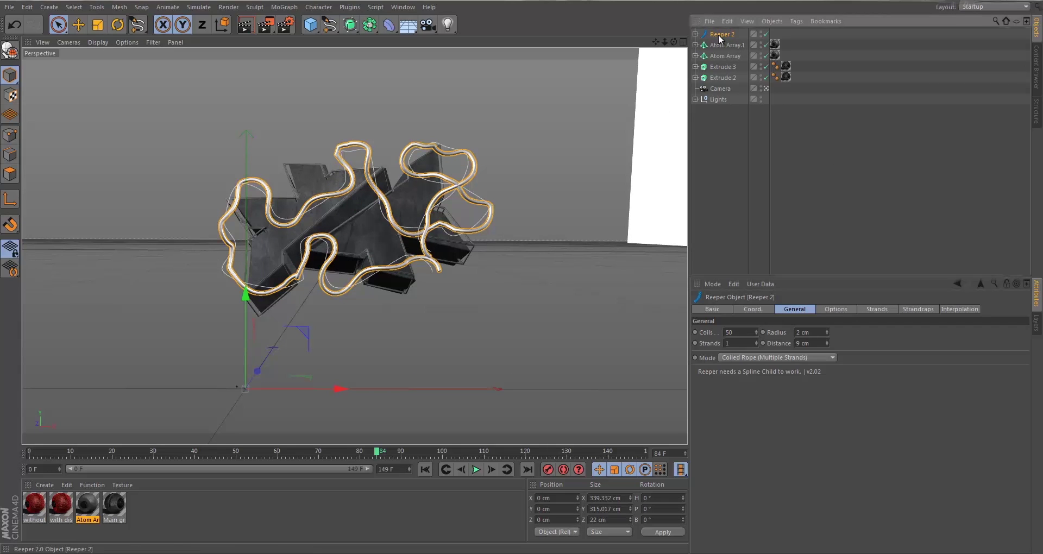
click(9, 199)
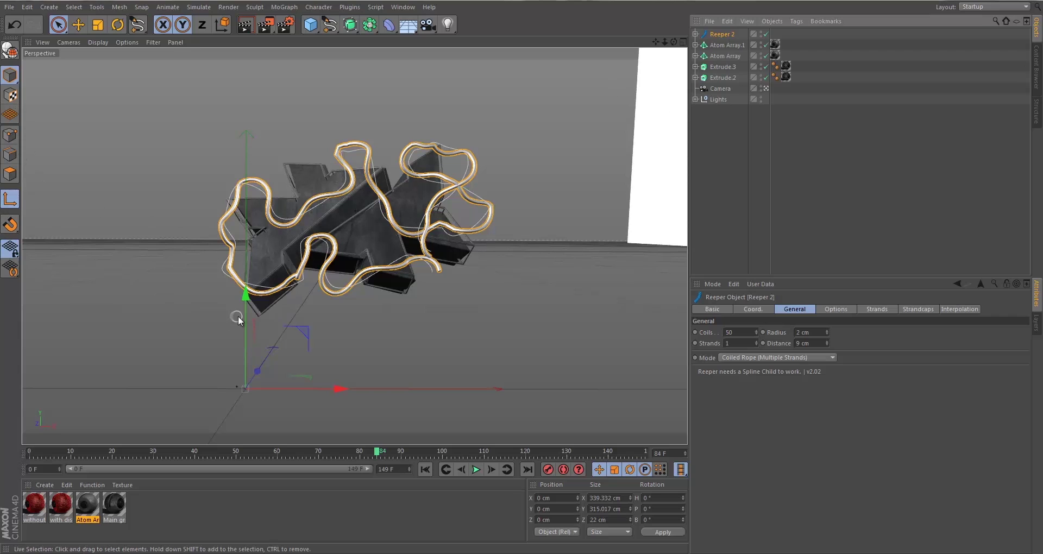
drag(246, 296, 289, 119)
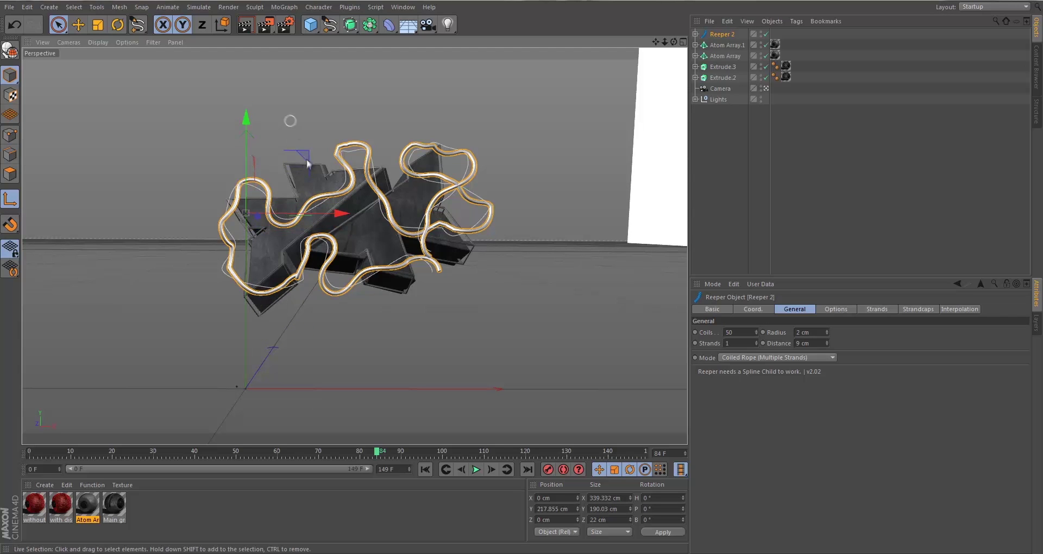
drag(337, 218, 444, 218)
key(F2)
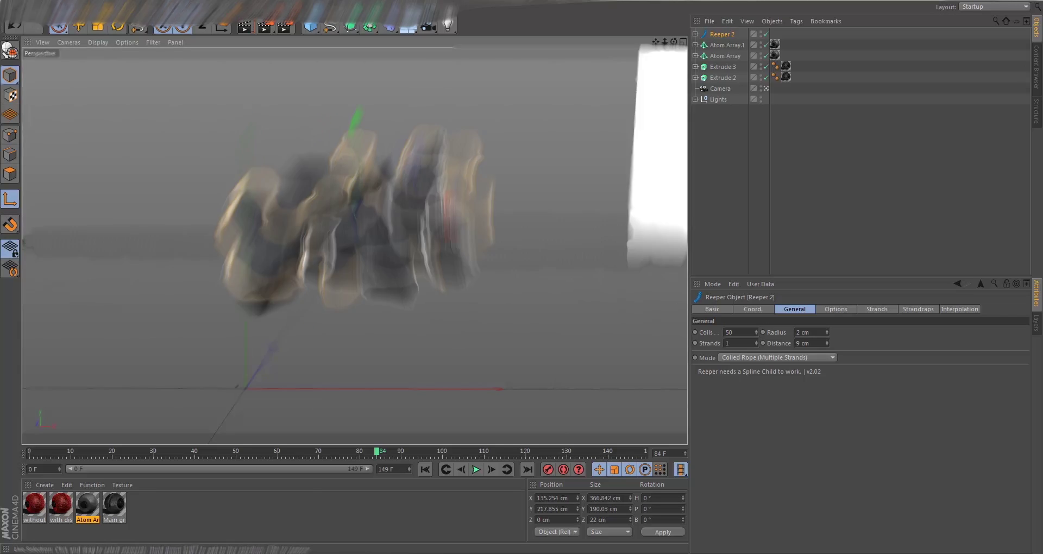
key(F1)
click(10, 201)
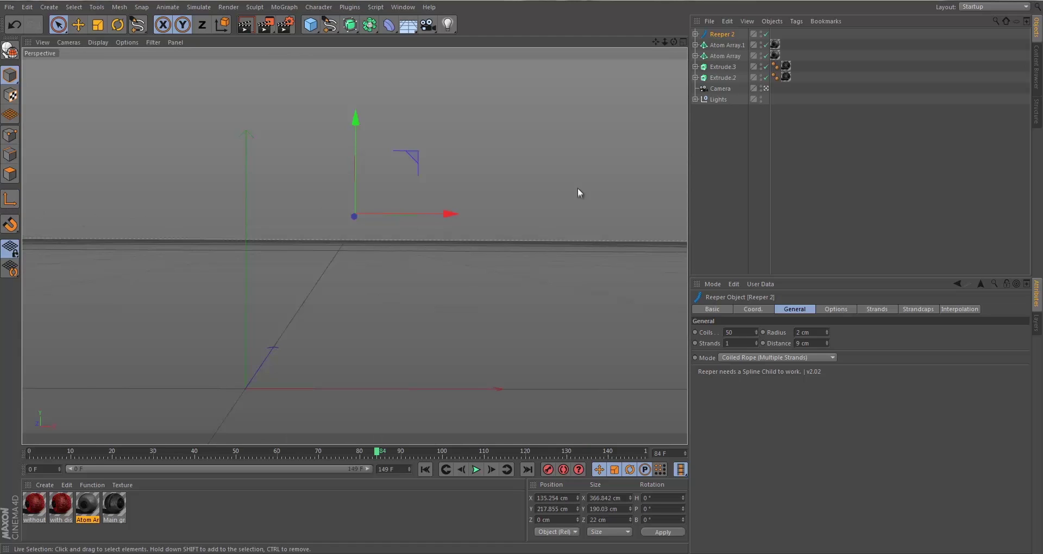
Push the rope back into the logo, tilt it to a pitch of about -24.8°, and shift it slightly to weave through both halves
drag(354, 216, 412, 201)
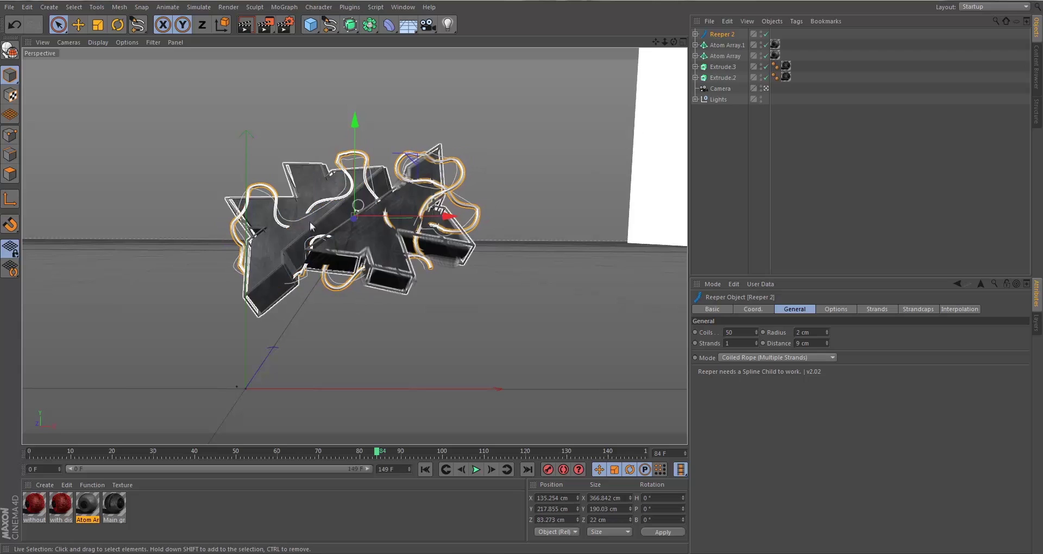
click(117, 25)
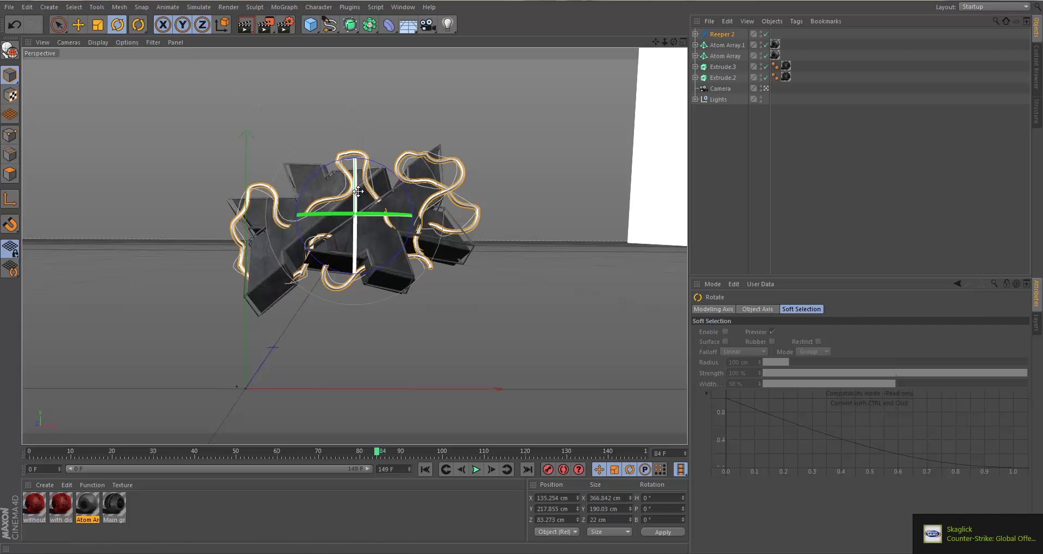
drag(355, 184, 366, 157)
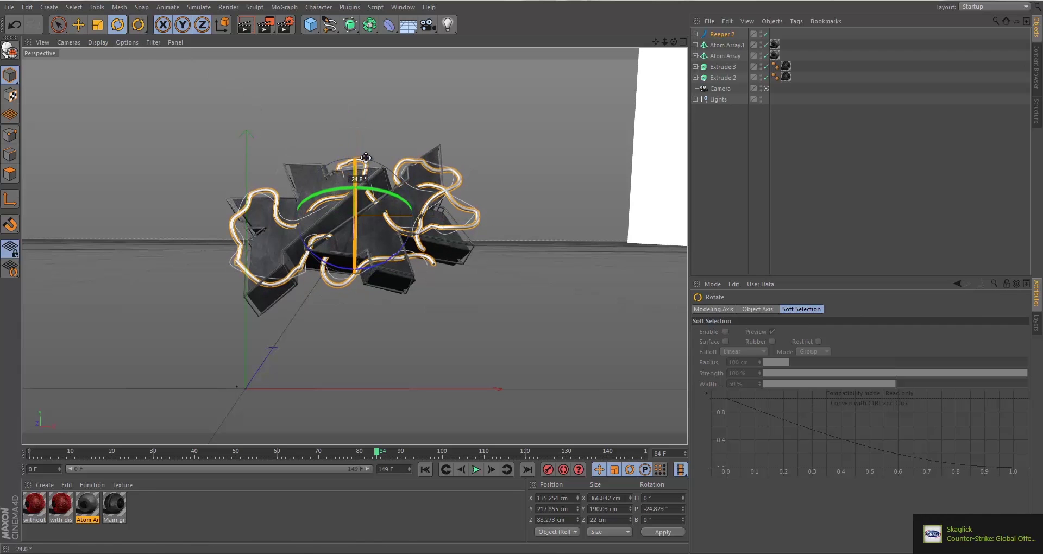
click(59, 25)
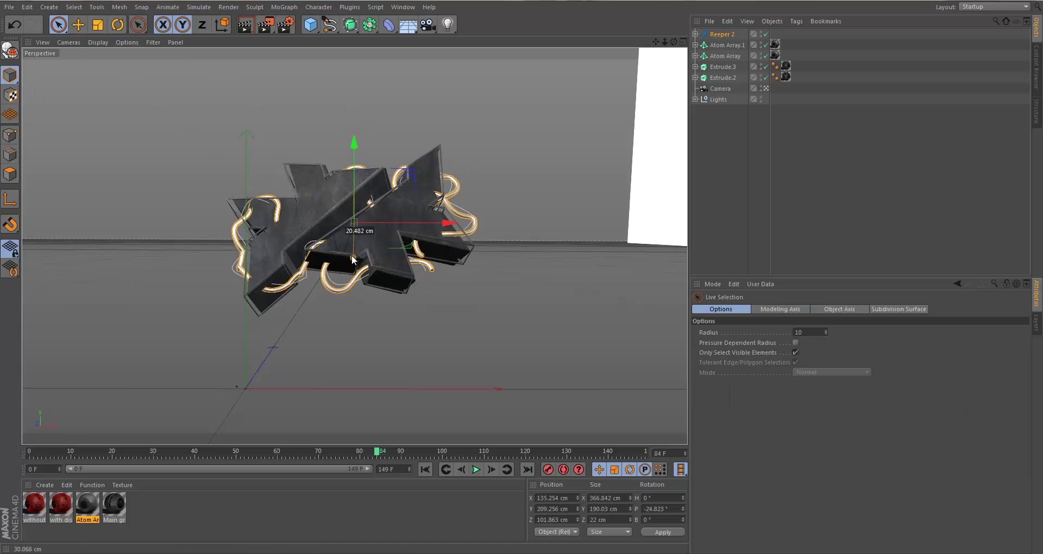
click(570, 259)
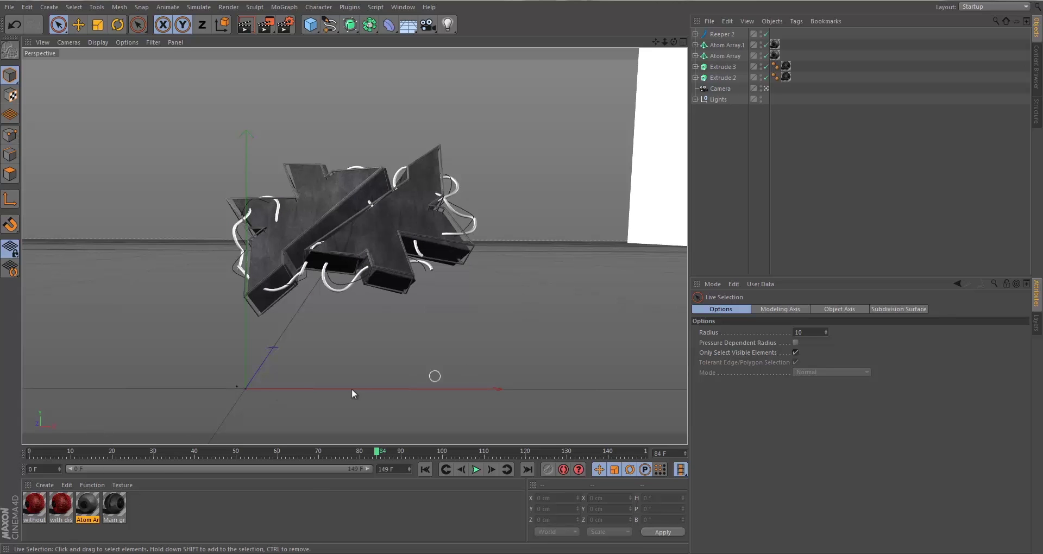
Apply the red "with displacement" material to the Reeper 2 rope
click(36, 508)
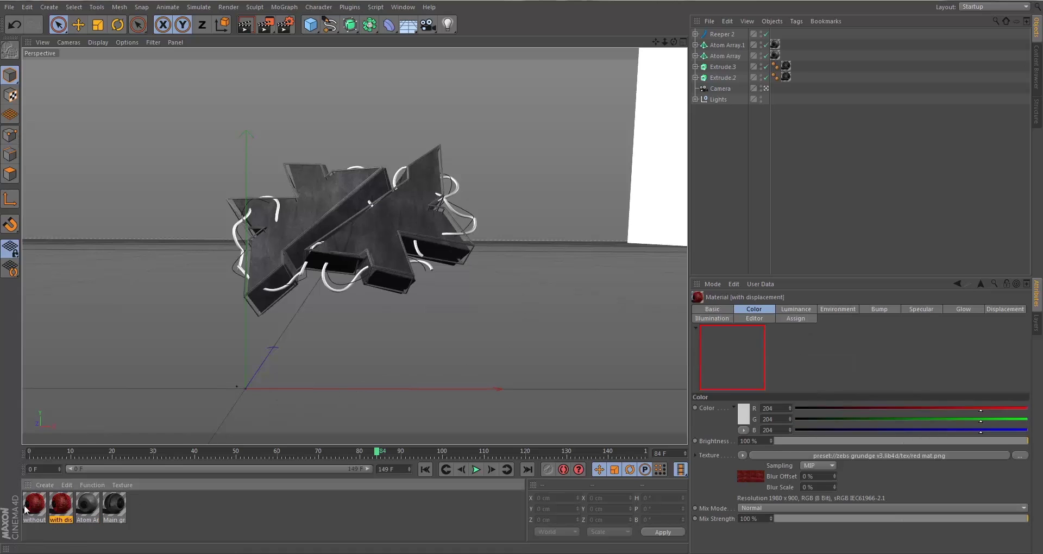
click(59, 508)
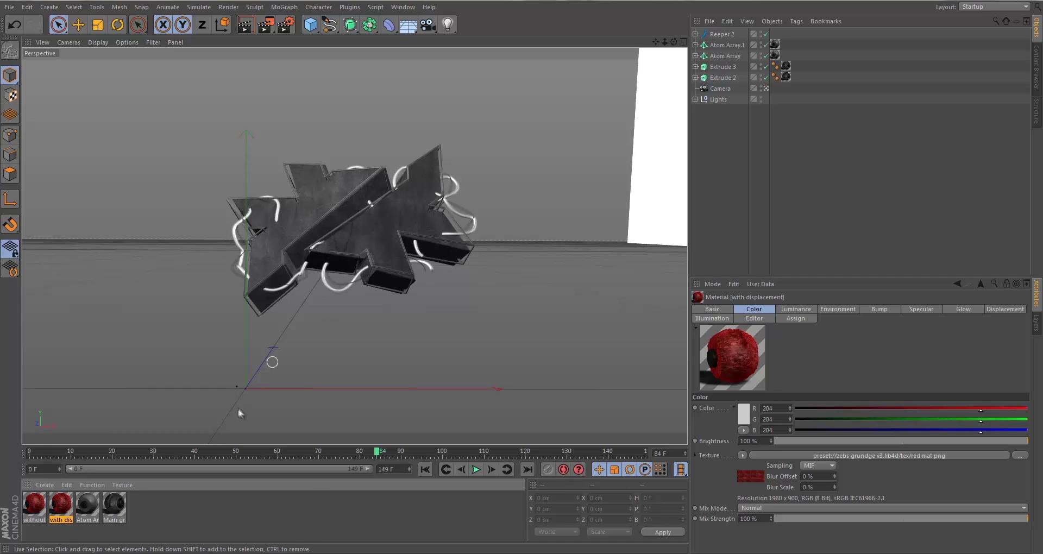
click(162, 517)
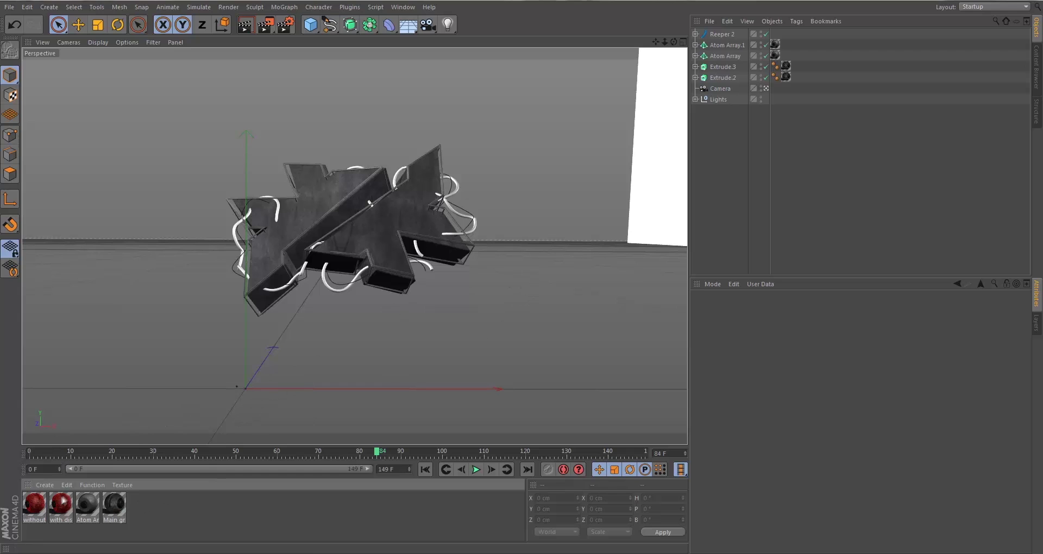
click(61, 505)
drag(63, 504, 337, 292)
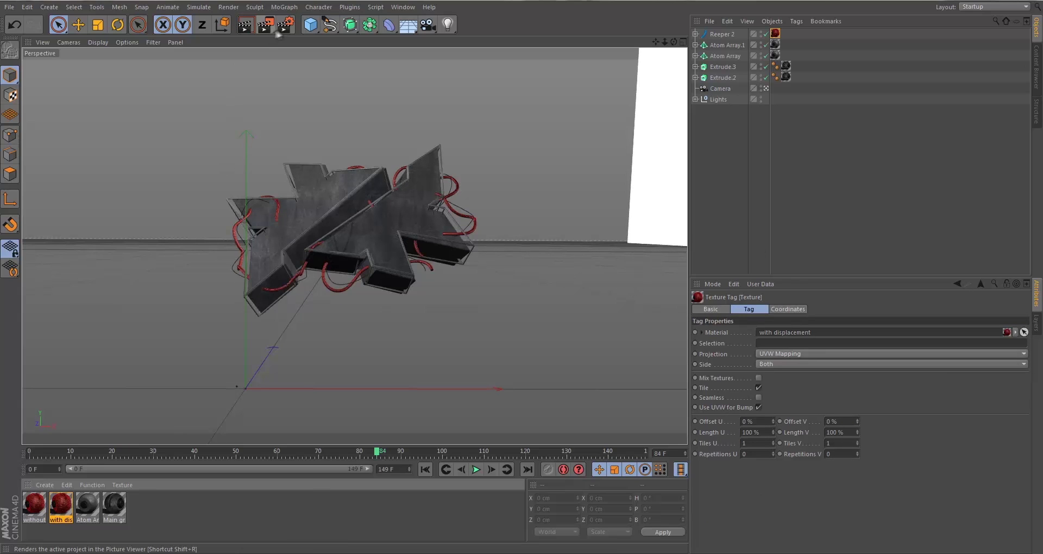
Render a small region around the rope loops at the logo's left edge
drag(266, 24, 321, 48)
click(321, 47)
drag(226, 230, 253, 274)
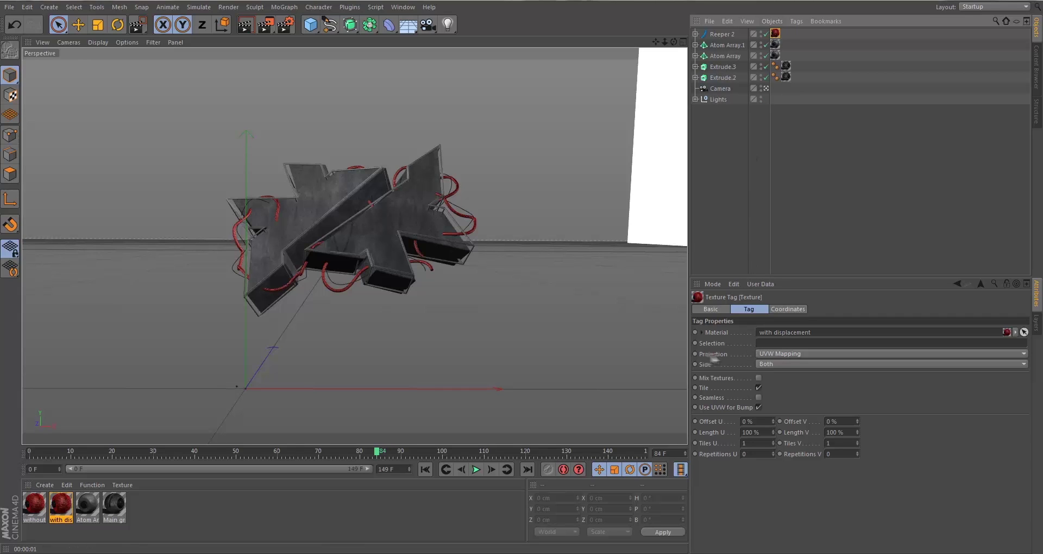
Set the rope's texture projection to Cubic and enable Seamless
click(774, 353)
click(767, 399)
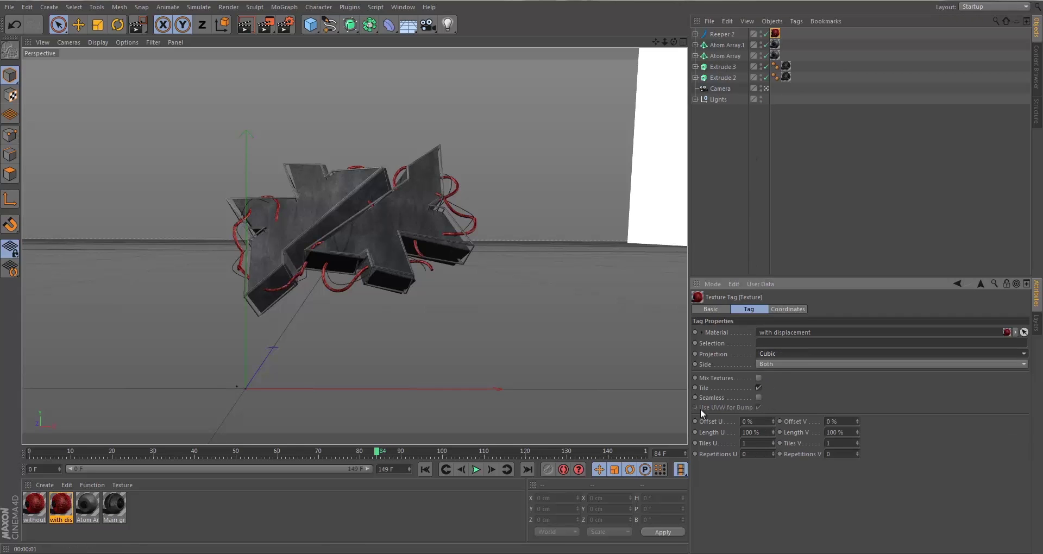
click(759, 398)
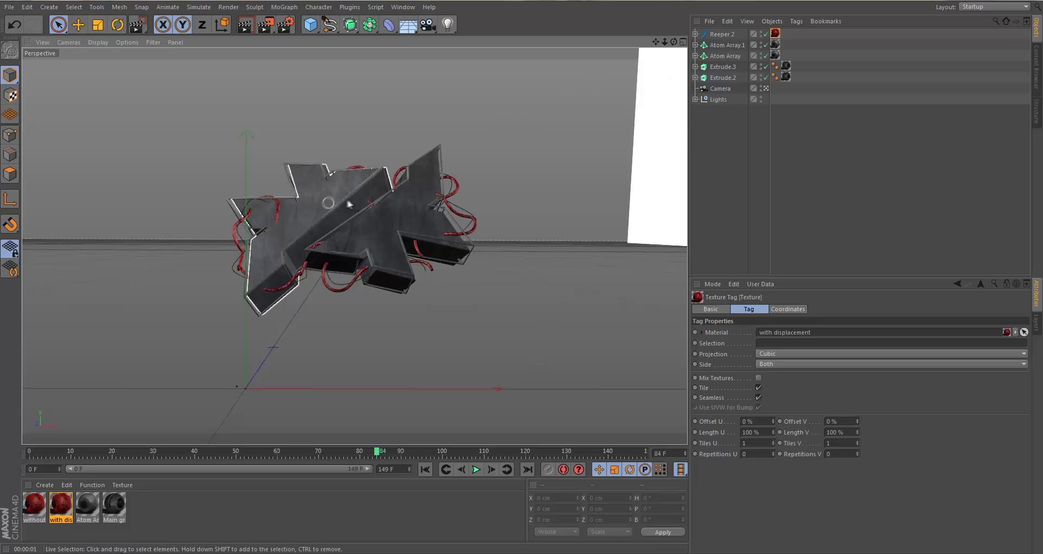
Set the cap type of Extrude.3 and Extrude.2 to Quadrangles and enable a Regular Grid with a width of 14 cm
click(718, 67)
shift+click(719, 77)
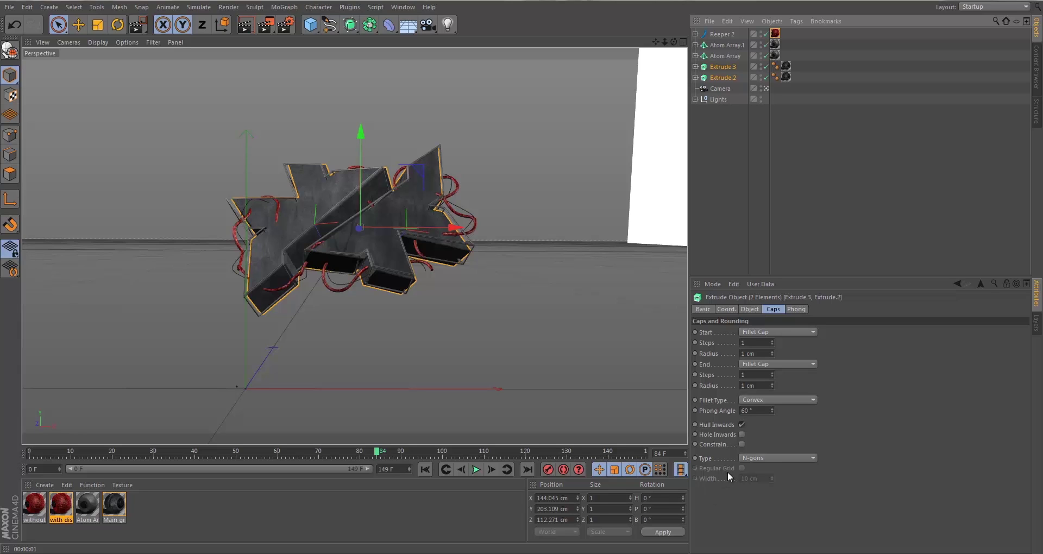
click(761, 459)
click(761, 478)
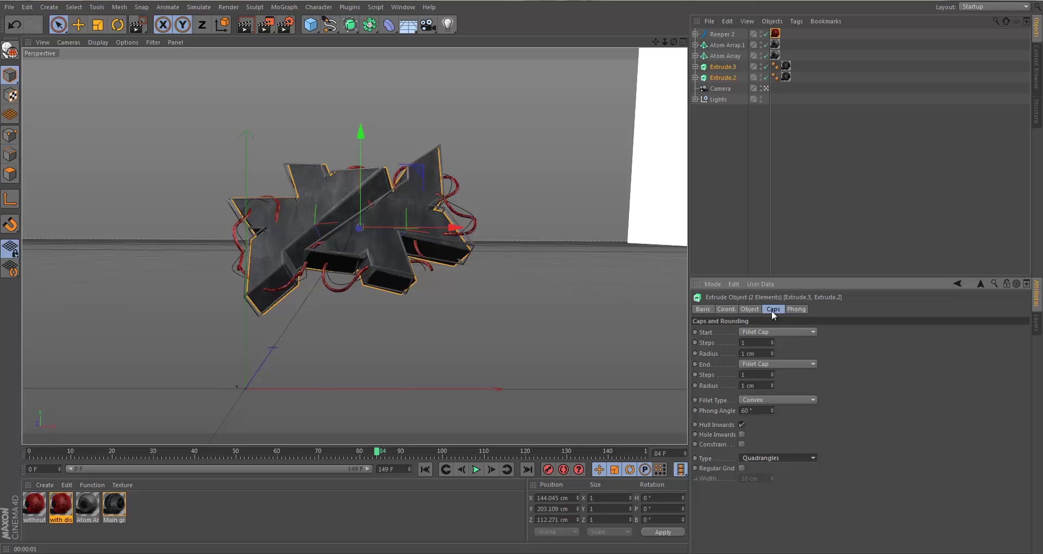
click(756, 459)
click(760, 478)
click(742, 467)
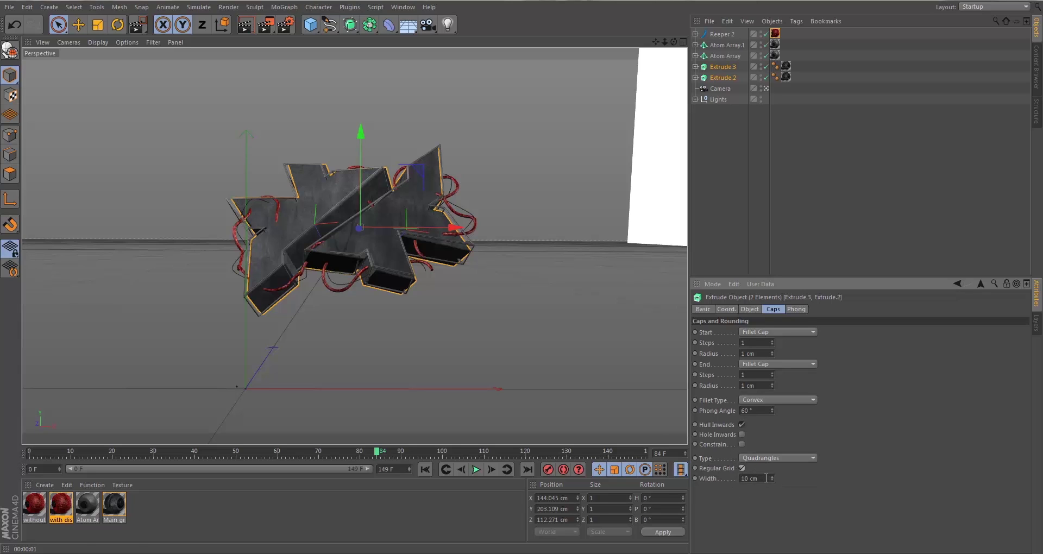
click(752, 478)
text(14)
key(Return)
click(482, 374)
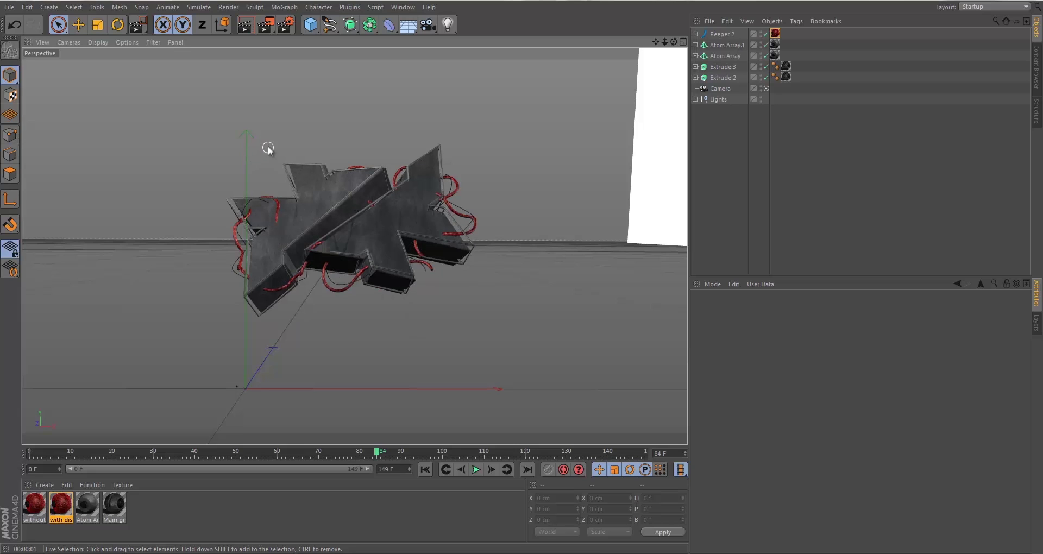
Add a Cone primitive and narrow its bottom radius to 34 cm
click(310, 24)
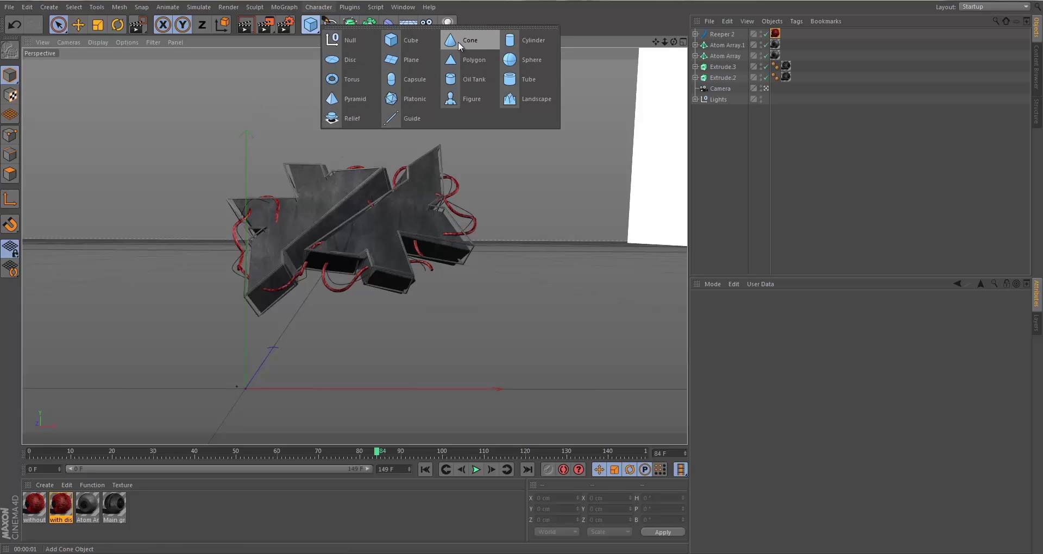
click(310, 25)
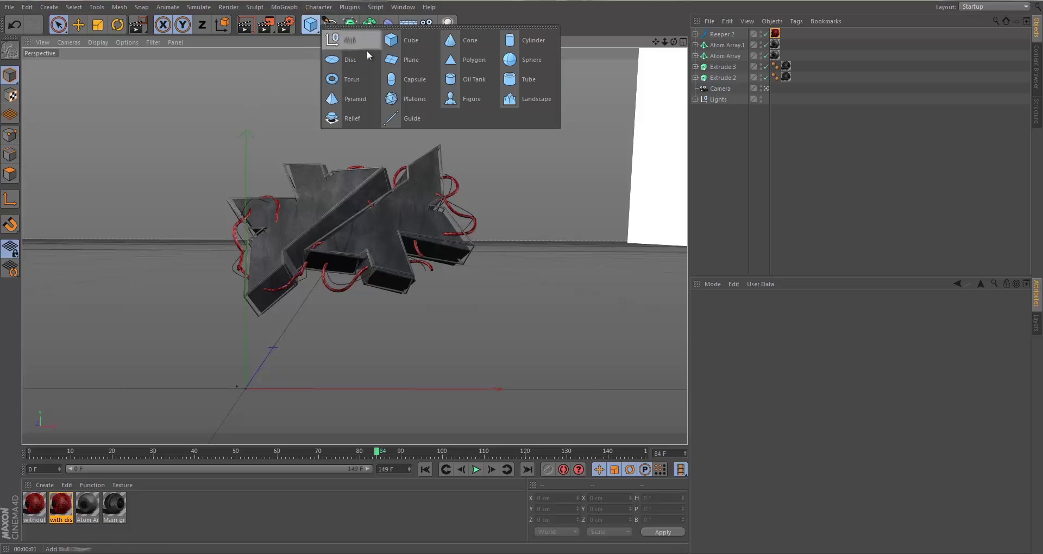
click(470, 40)
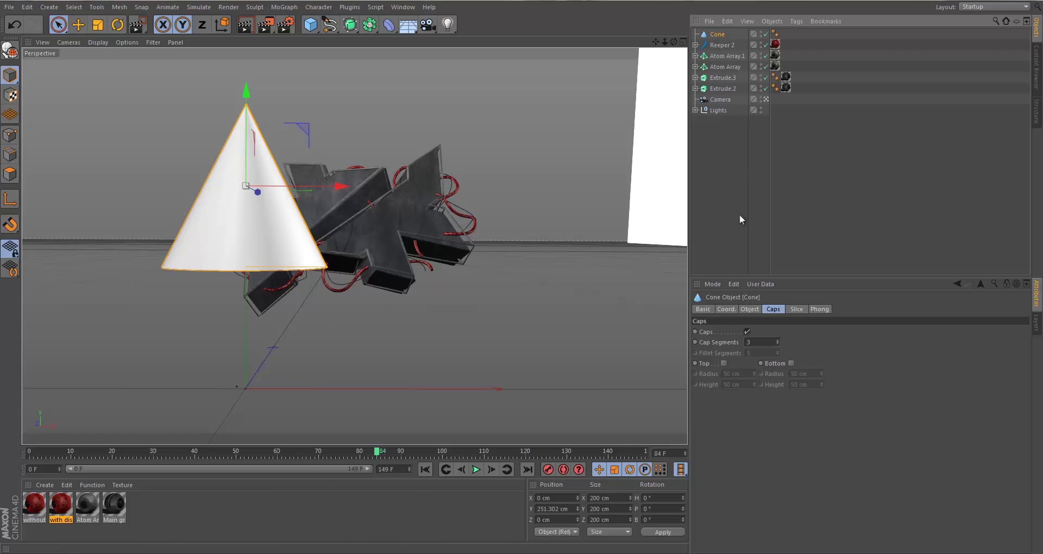
click(748, 309)
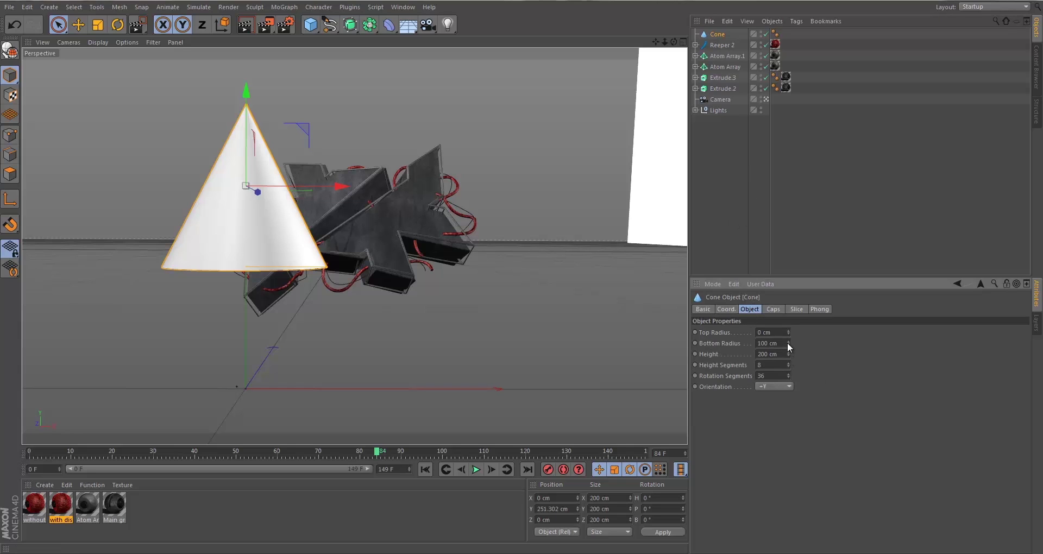
drag(790, 342, 789, 343)
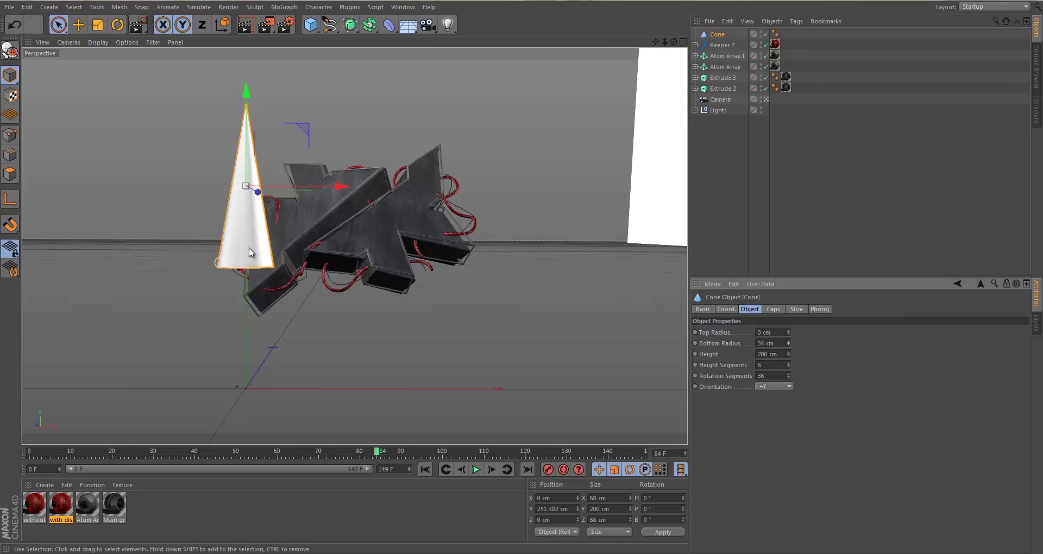
click(71, 145)
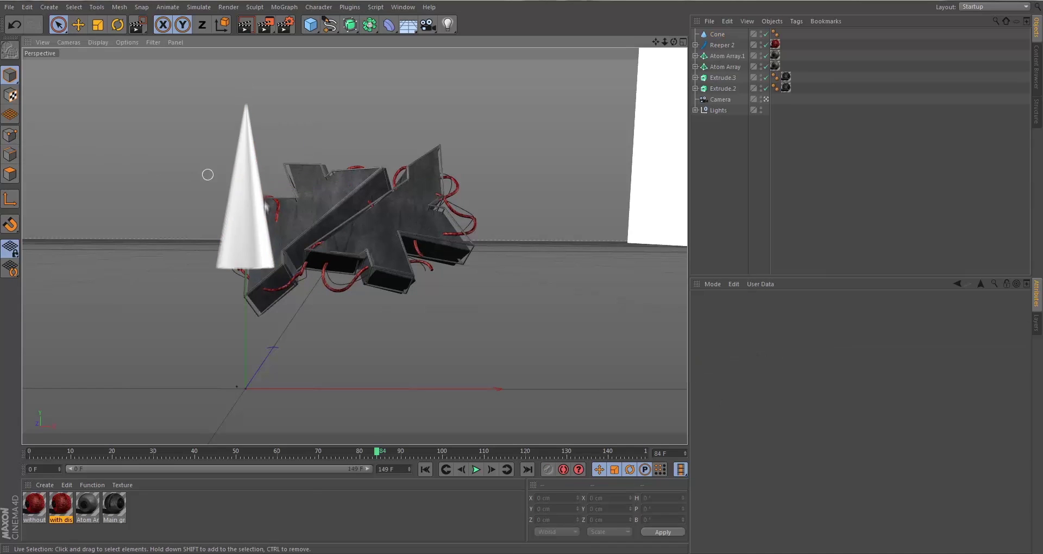
Push the cone back in depth and scale it down uniformly to about 41 cm wide and 121 cm high
click(717, 34)
drag(259, 190, 277, 199)
key(t)
drag(210, 158, 59, 80)
click(58, 25)
Place the cone over the logo's upper-left part at about X 30 cm and Y 272 cm
drag(359, 196, 390, 199)
drag(299, 201, 295, 197)
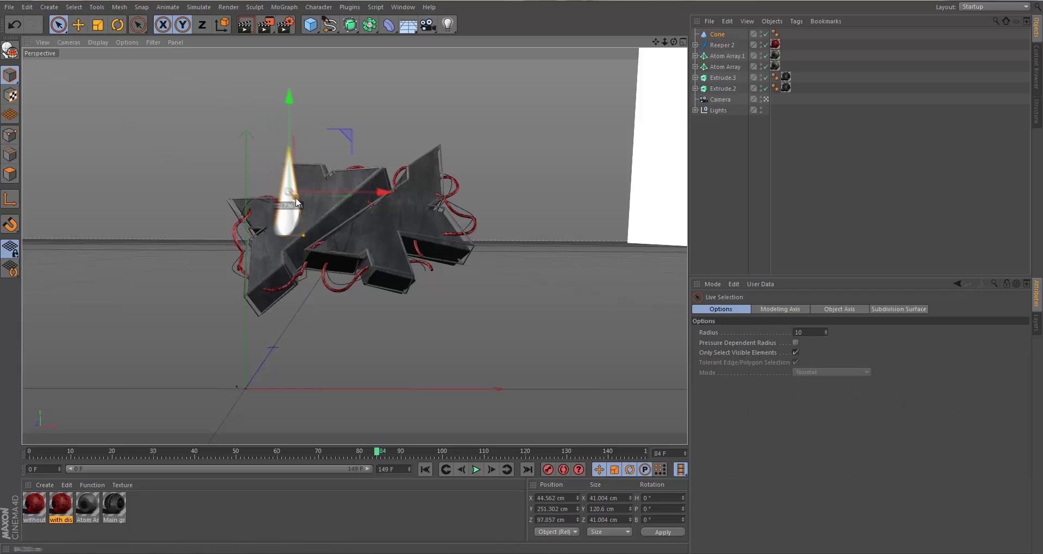
drag(290, 93, 291, 78)
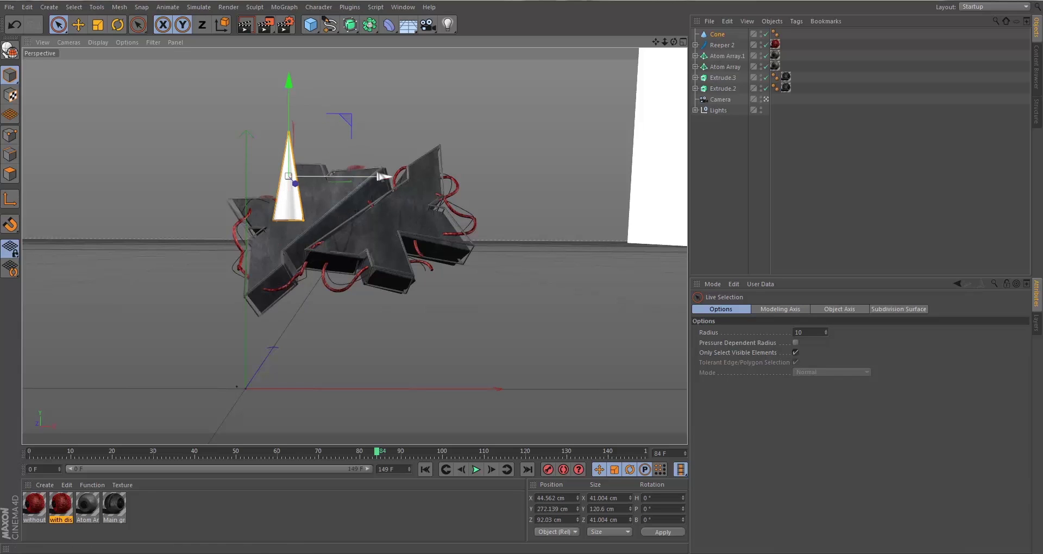
mouse_move(383, 176)
mouse_down()
mouse_move(359, 177)
mouse_move(372, 177)
mouse_up()
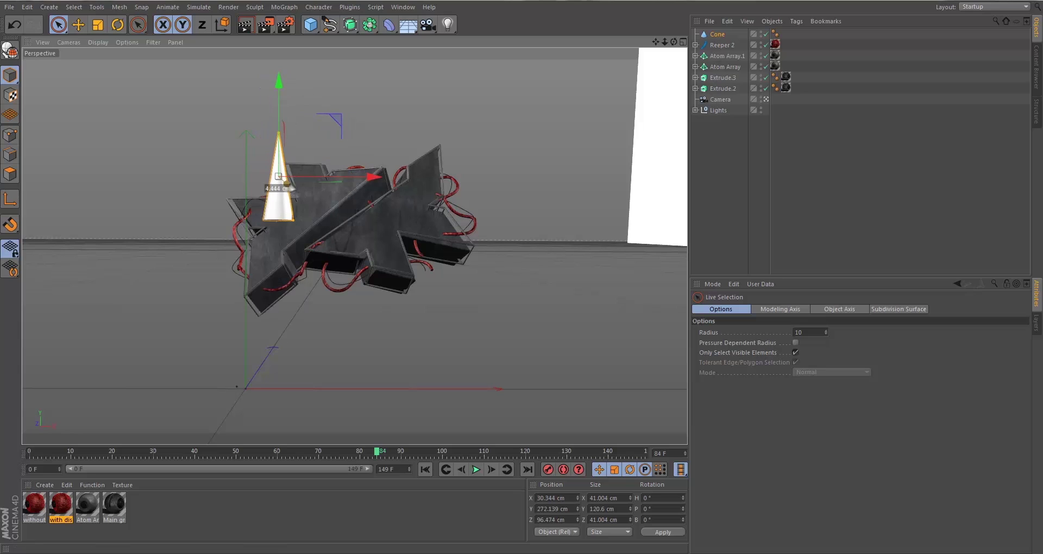
Push the cone back to about Z 131 cm and rotate it outward to about H 10°, P 43° and B -34.4°
drag(286, 184, 246, 230)
click(118, 25)
click(59, 25)
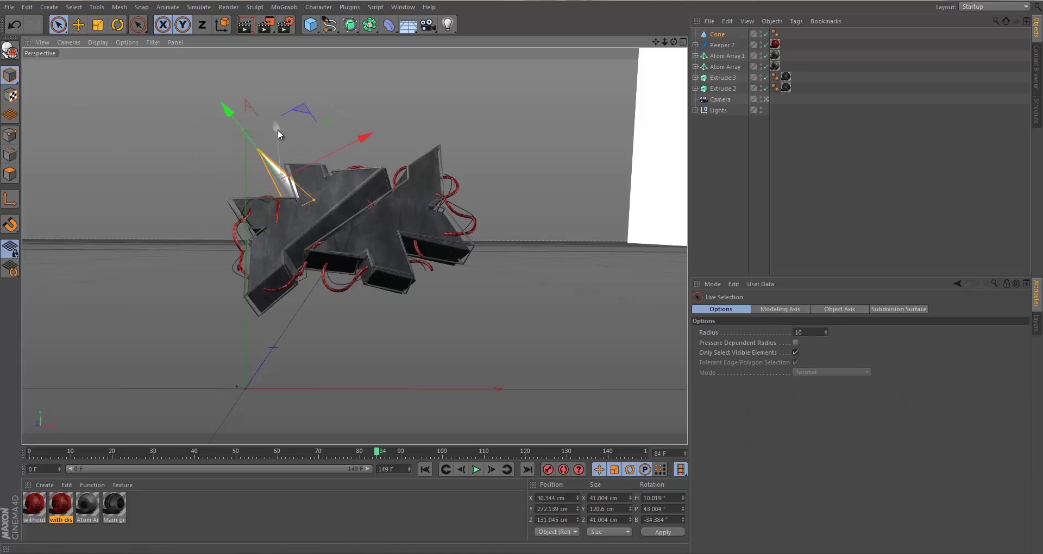
Fine-tune the white cone's position over the logo's upper-left part to about X 17 cm, Y 268 cm and Z 104 cm
mouse_move(278, 140)
mouse_down()
mouse_move(209, 116)
mouse_move(268, 125)
mouse_up()
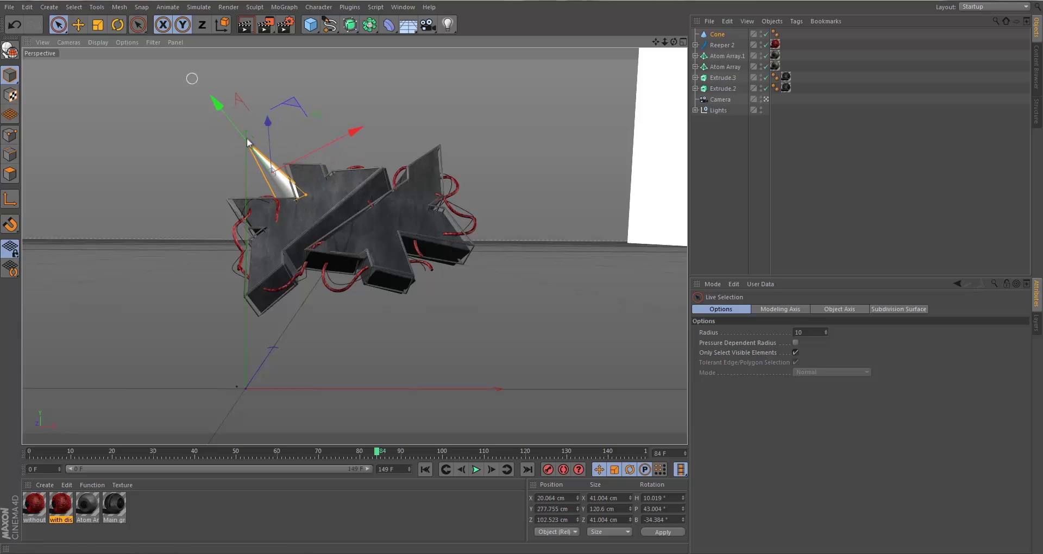
click(167, 91)
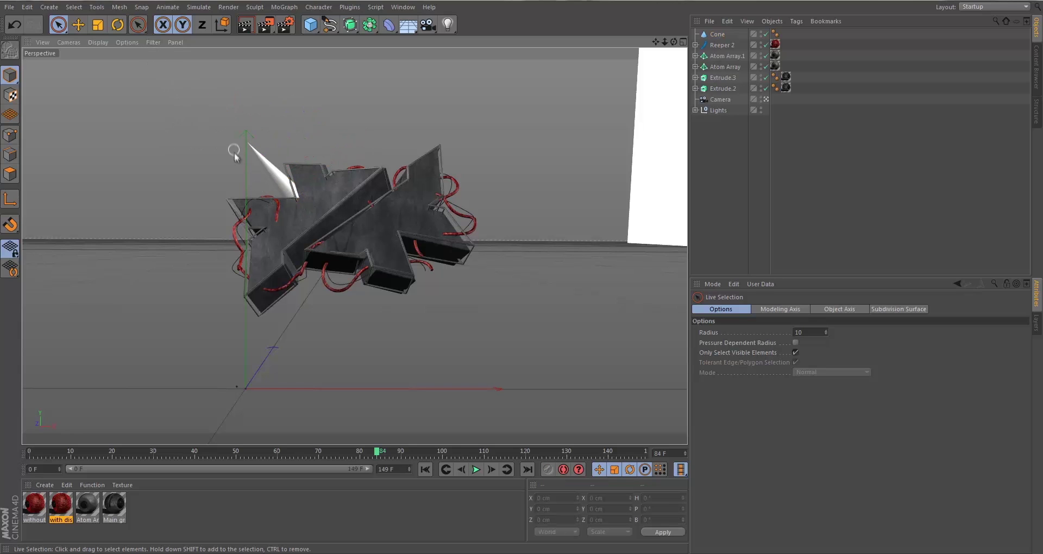
click(261, 162)
drag(357, 136, 355, 138)
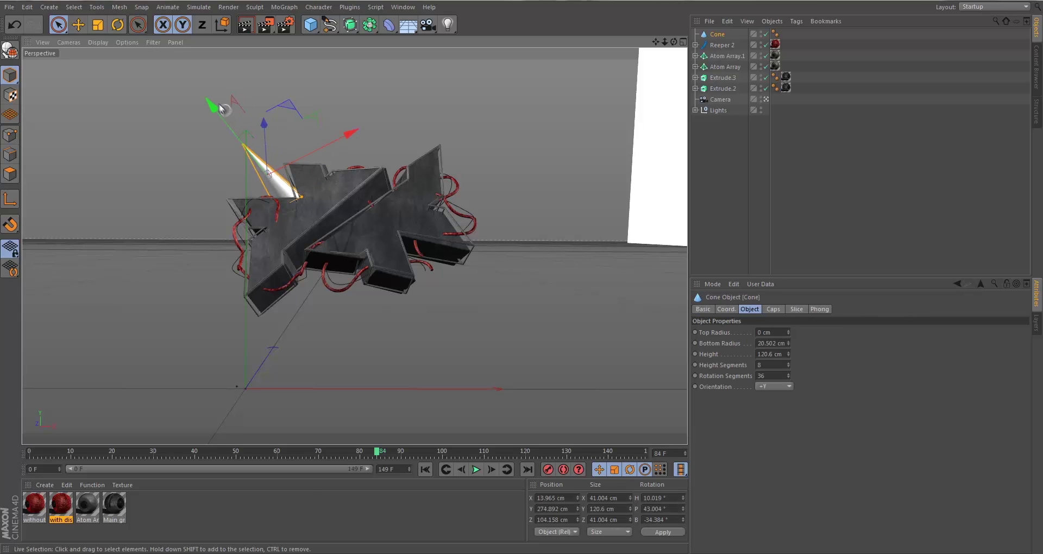
drag(217, 105, 220, 107)
click(147, 92)
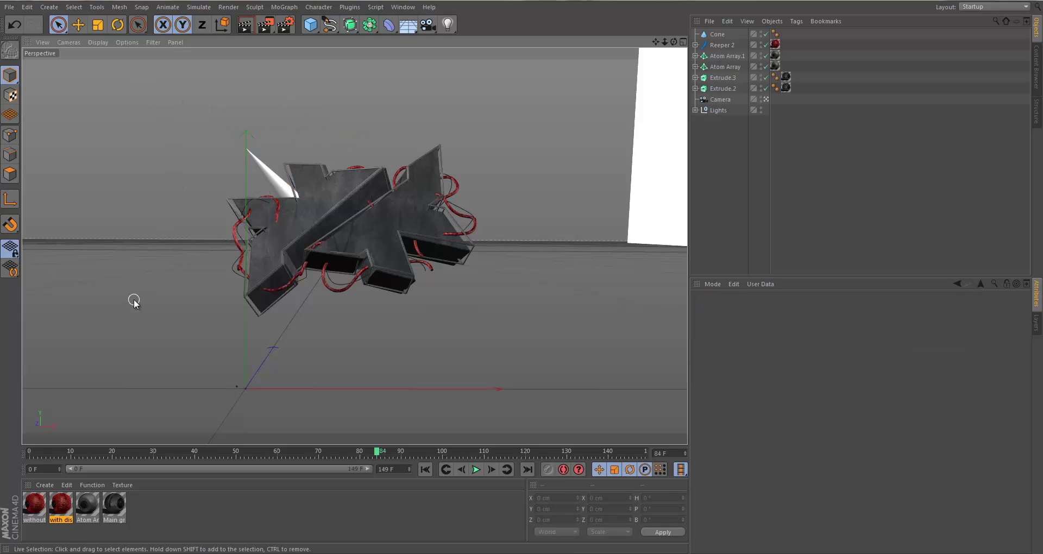
click(262, 169)
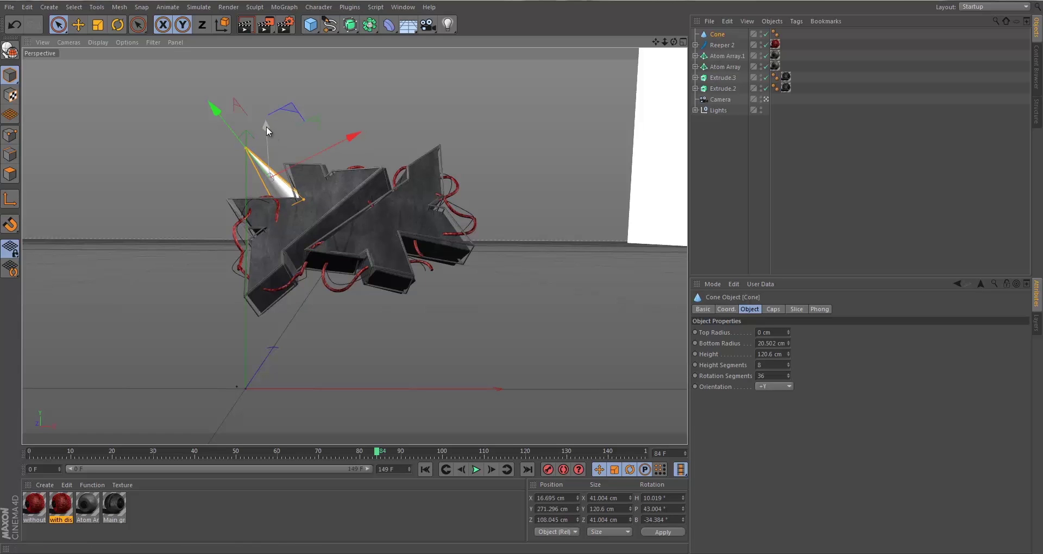
click(144, 130)
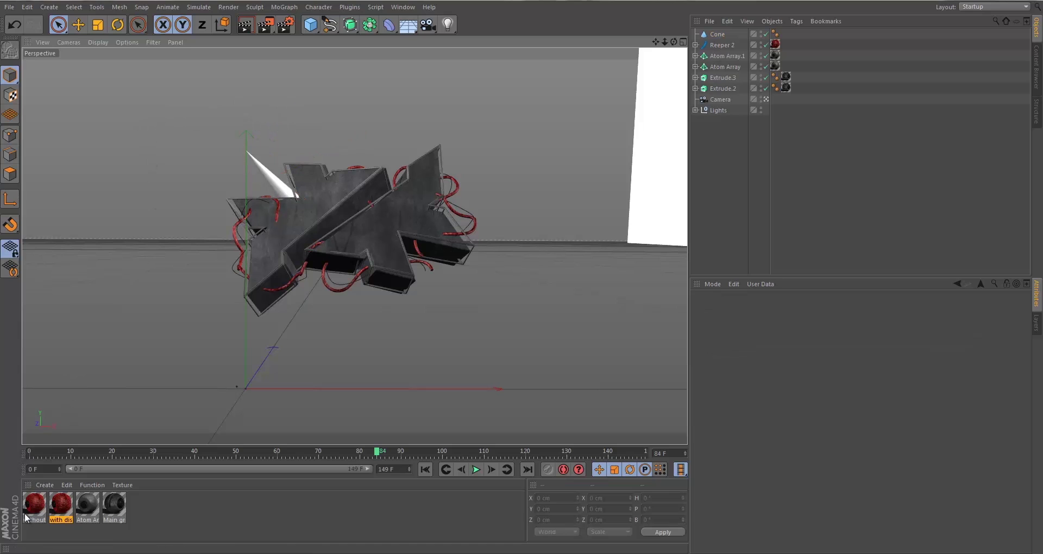
Apply the red "with displacement" material to the cone and set its texture projection to Cubic
drag(49, 530, 125, 353)
drag(260, 181, 262, 180)
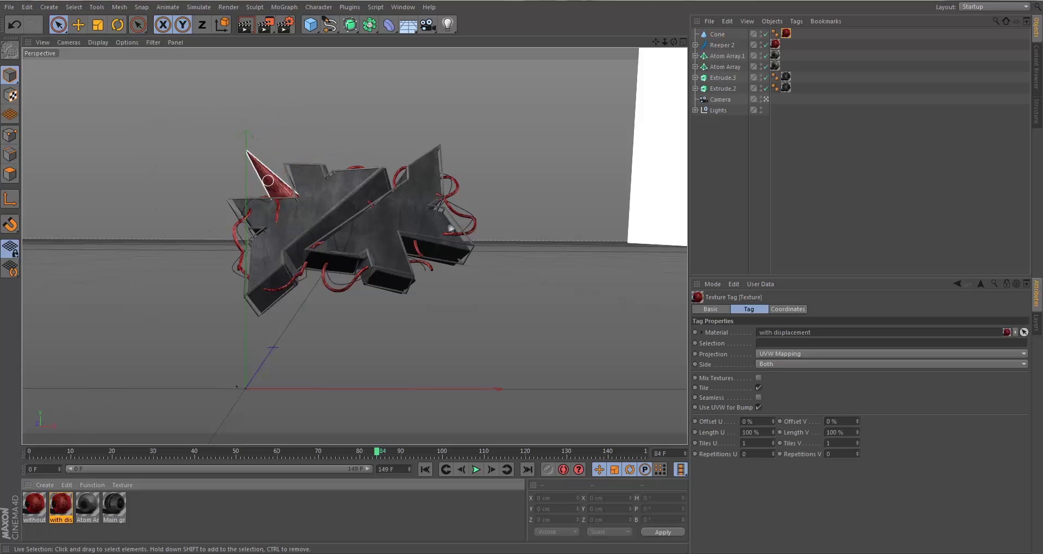
click(771, 353)
click(768, 399)
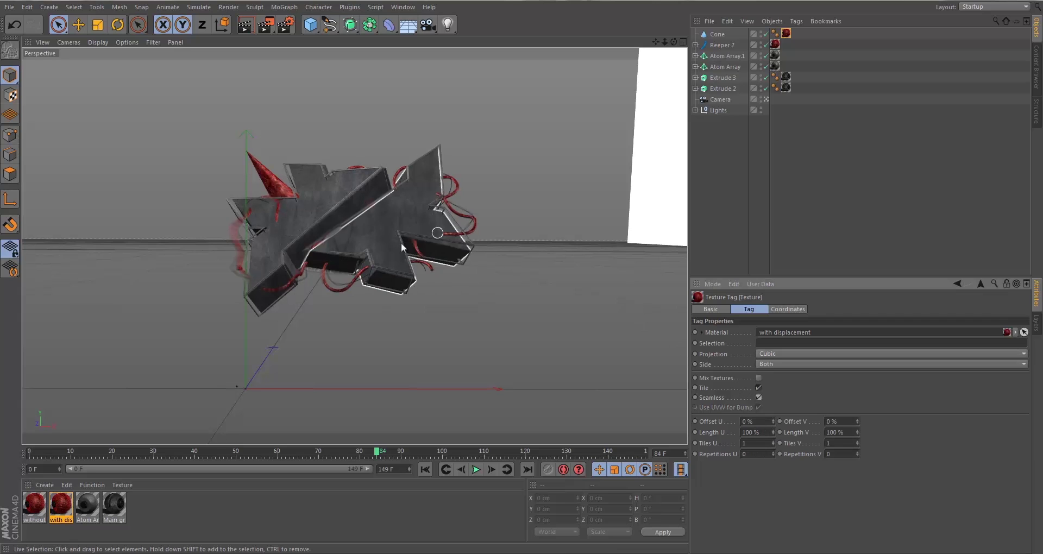
Duplicate the textured cone and move the copy to the logo's right part at about X 252 cm, Y 241 cm and Z 115 cm
click(708, 35)
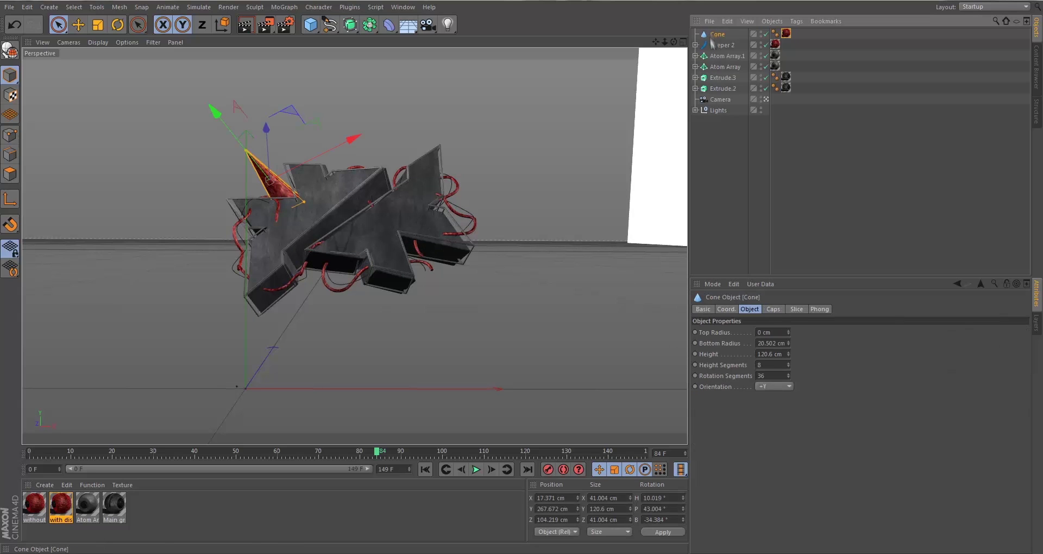
key(ctrl+c)
key(ctrl+v)
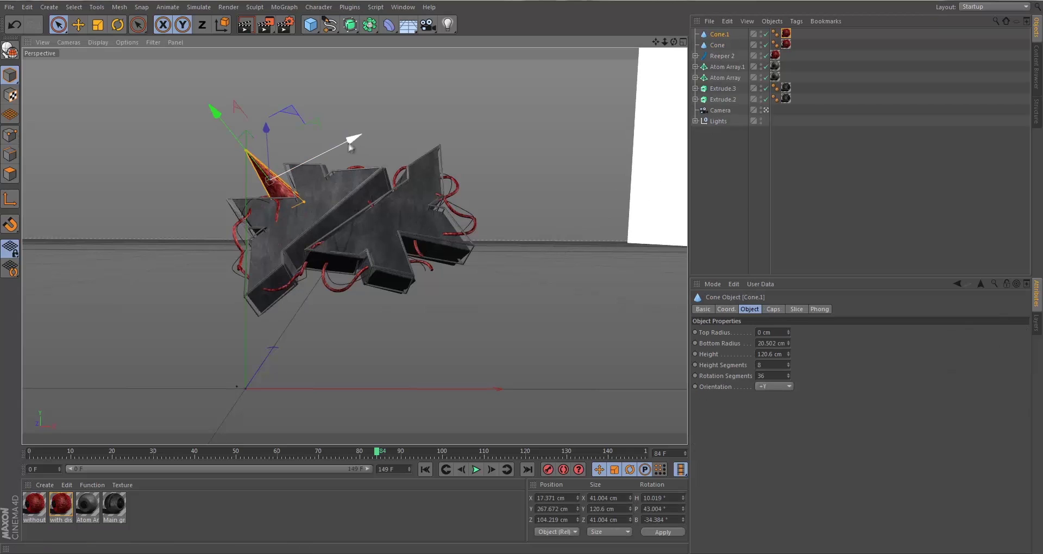
drag(353, 140, 442, 95)
drag(347, 91, 522, 151)
drag(382, 108, 403, 136)
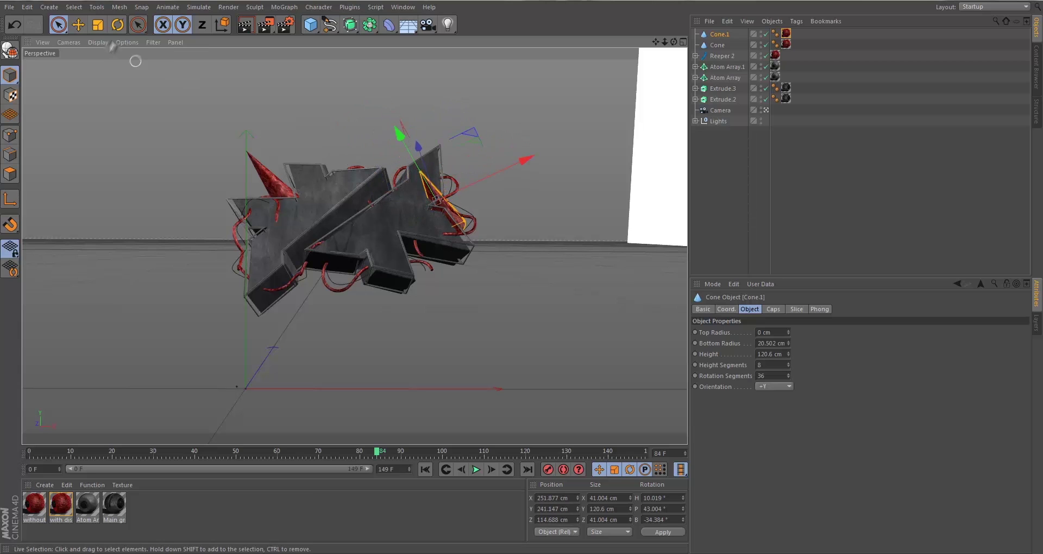
Rotate the copied cone so its tip points up and outward, at about H 77.5°, P 42.6° and B -18.3°
key(r)
click(223, 164)
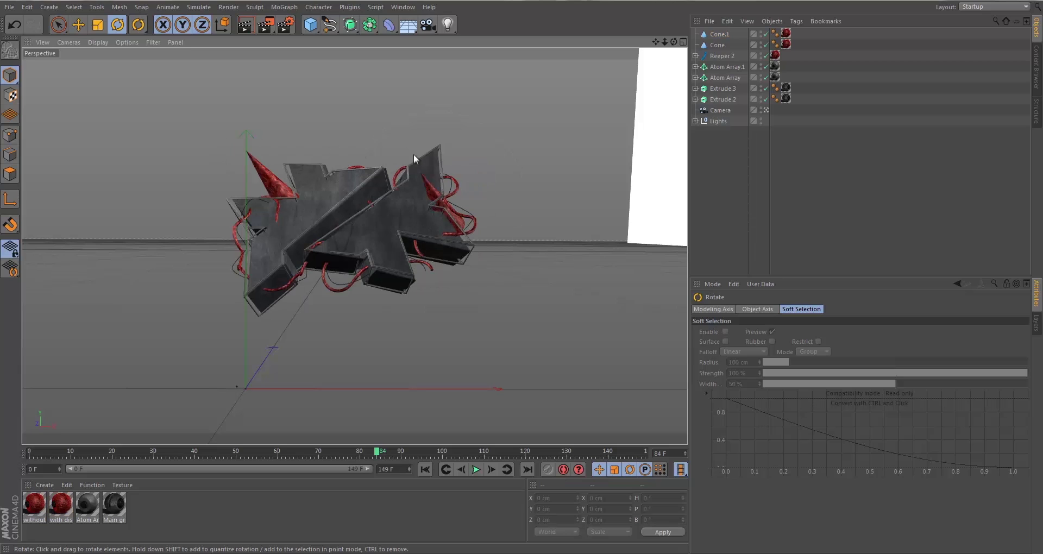
click(718, 35)
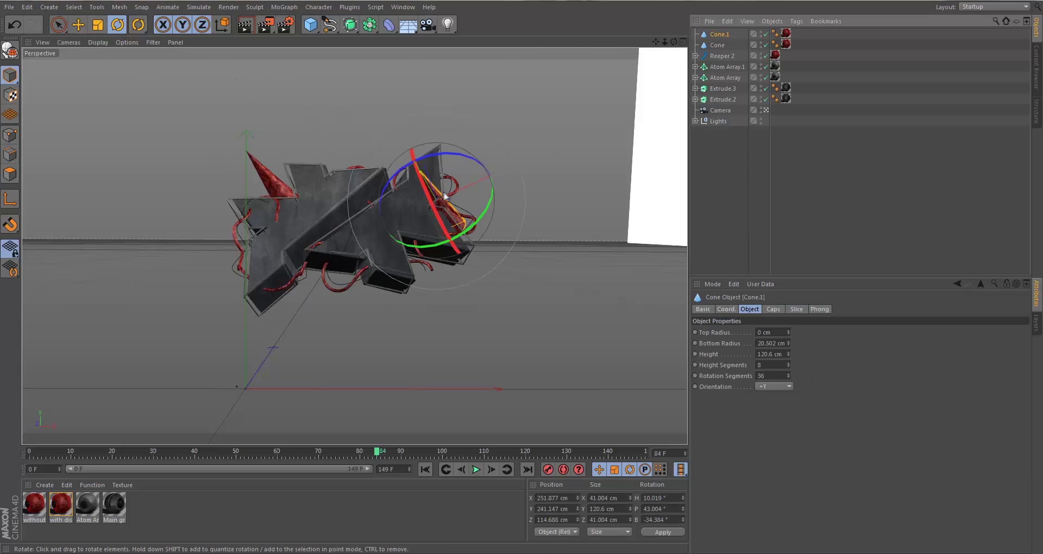
drag(443, 197, 491, 179)
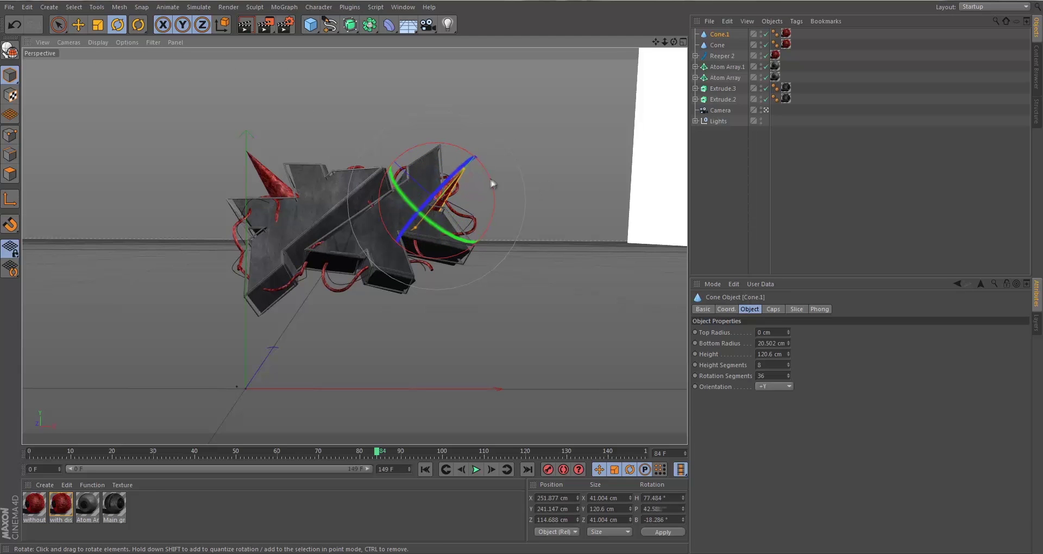
Reposition the right-hand cone so it protrudes from the logo at about X 278 cm, Y 241 cm and Z 110 cm
click(59, 26)
drag(488, 140, 469, 180)
drag(381, 142, 391, 152)
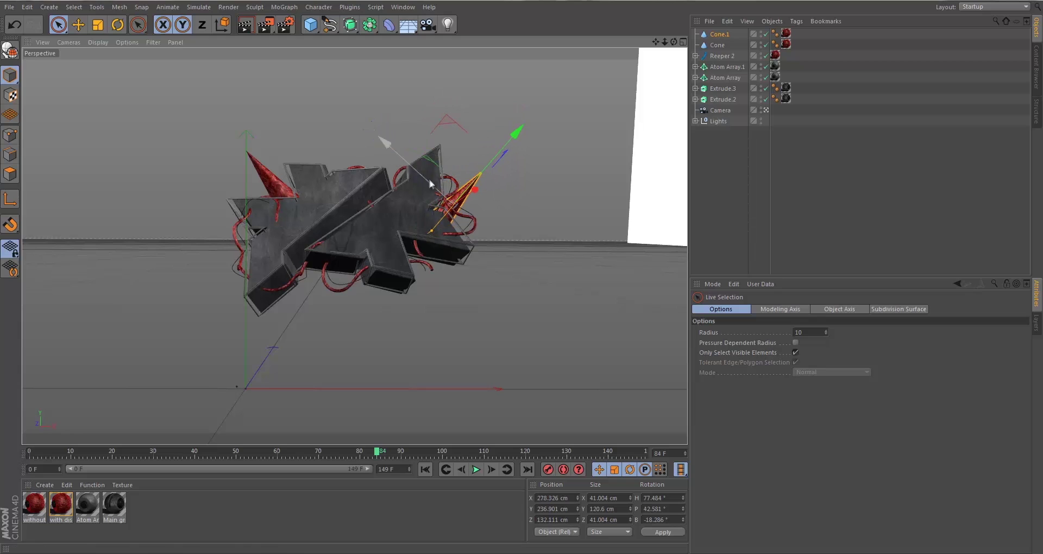
drag(471, 193, 477, 190)
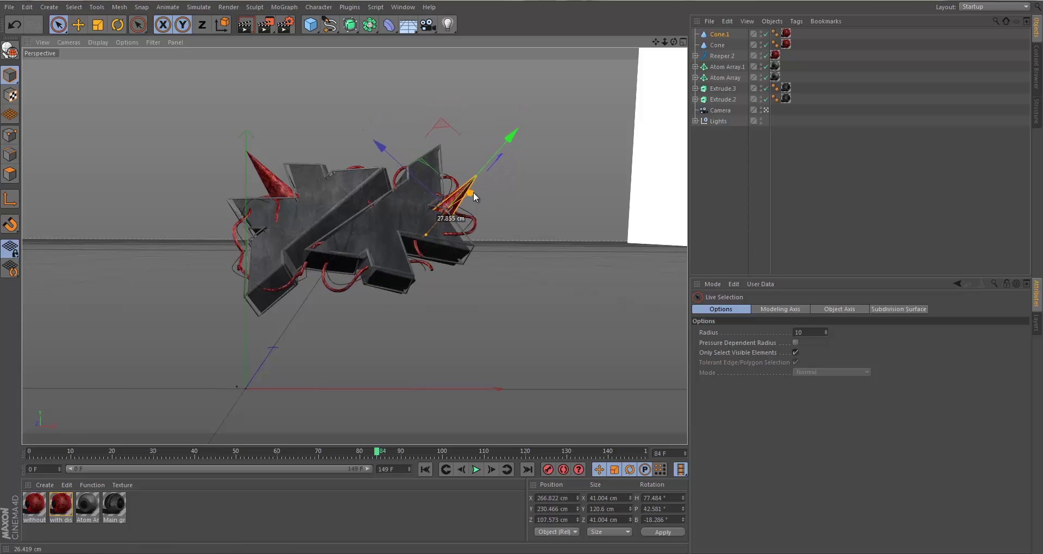
click(536, 206)
click(468, 188)
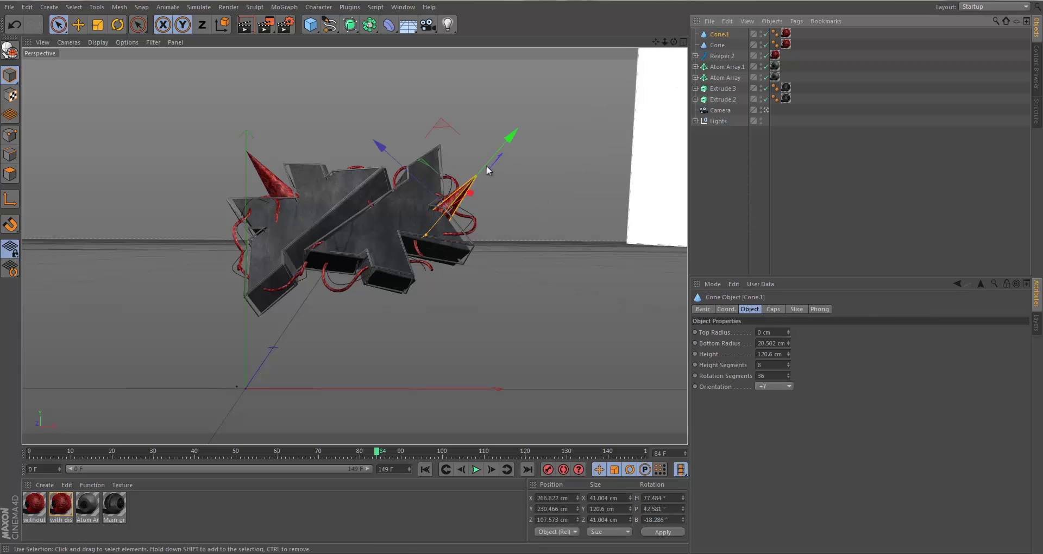
drag(486, 166, 515, 136)
click(577, 193)
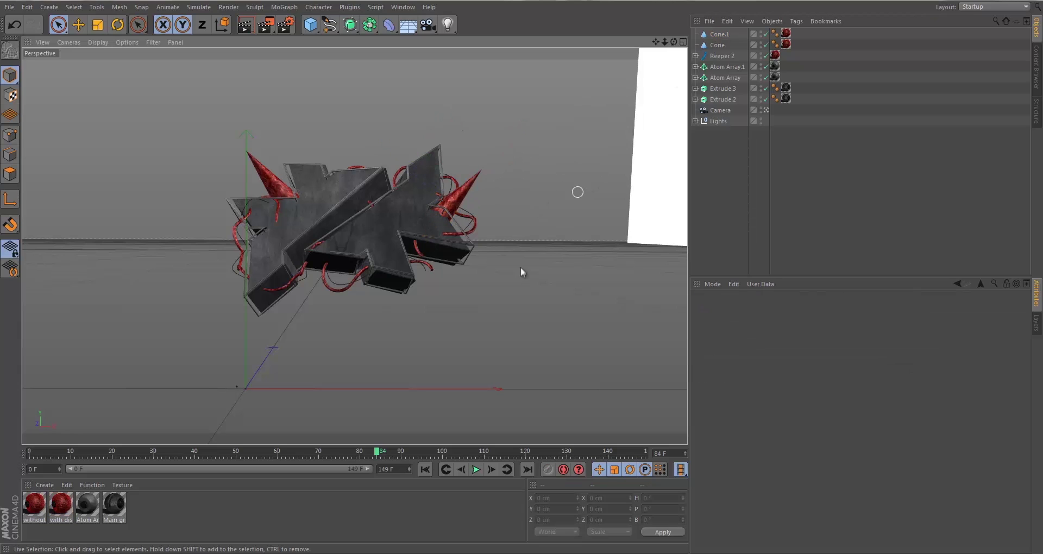
click(468, 191)
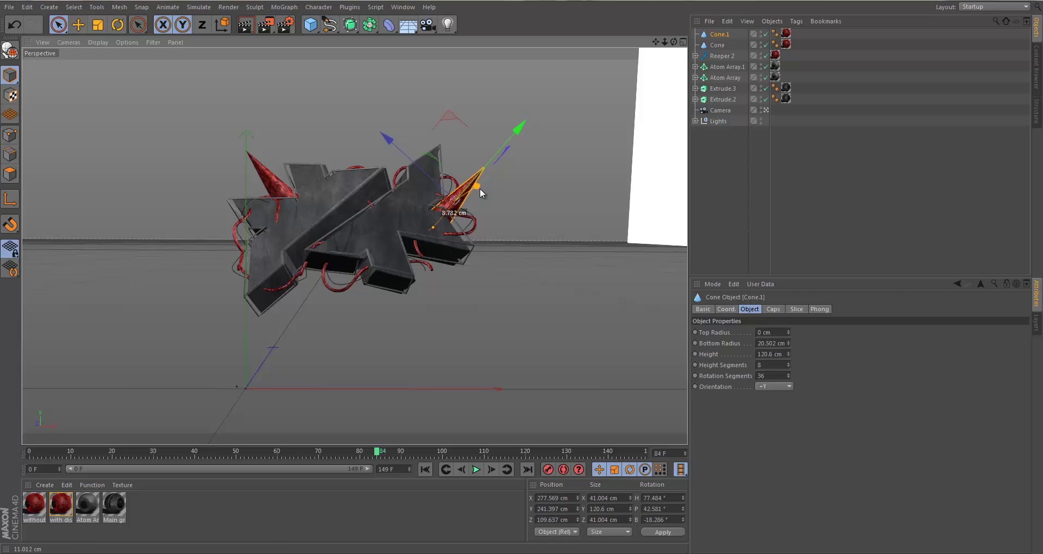
click(520, 205)
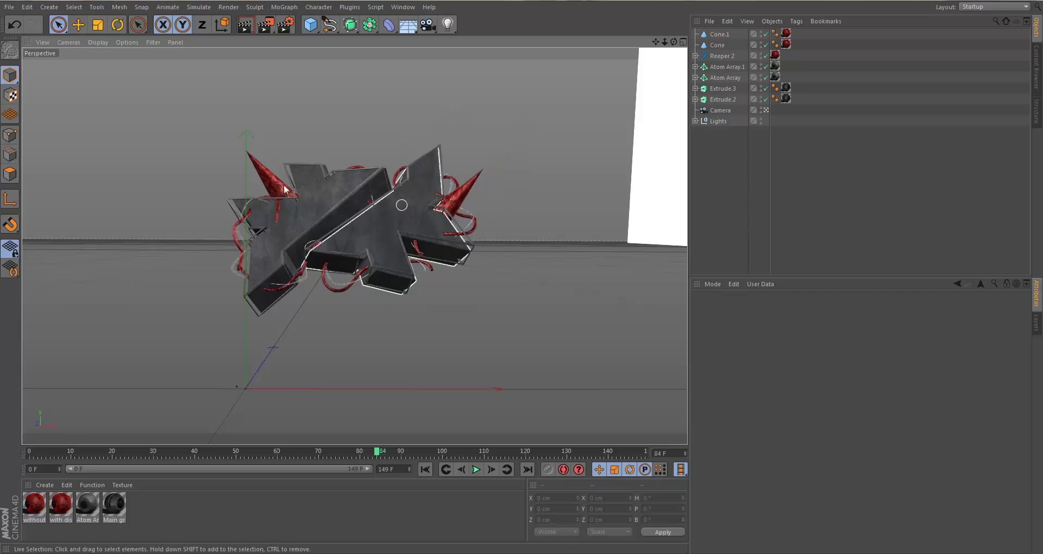
click(483, 230)
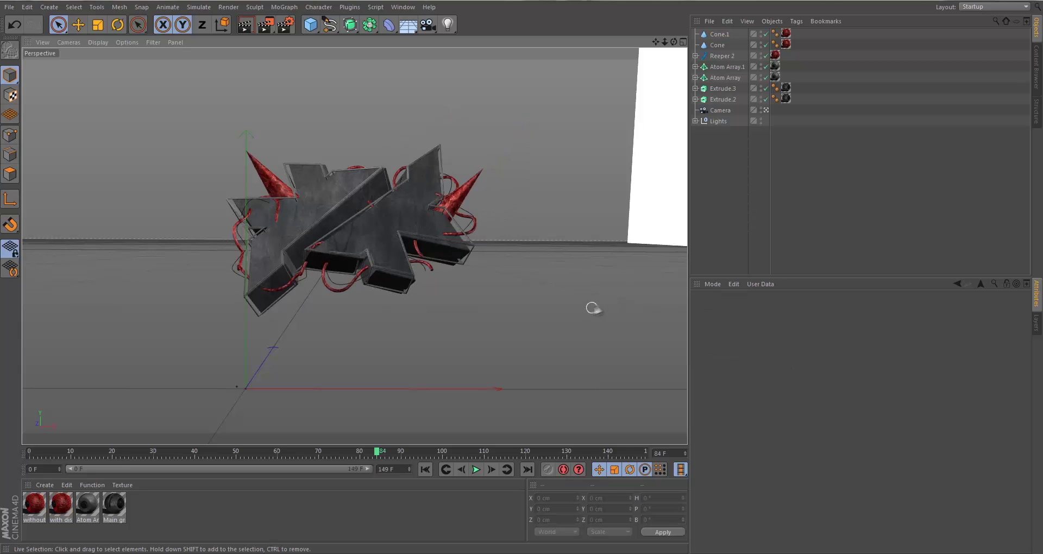
Duplicate the right-hand cone and move the copy to the logo's upper edge at about X 220 cm, Y 299 cm and Z 183 cm
key(F2)
key(F1)
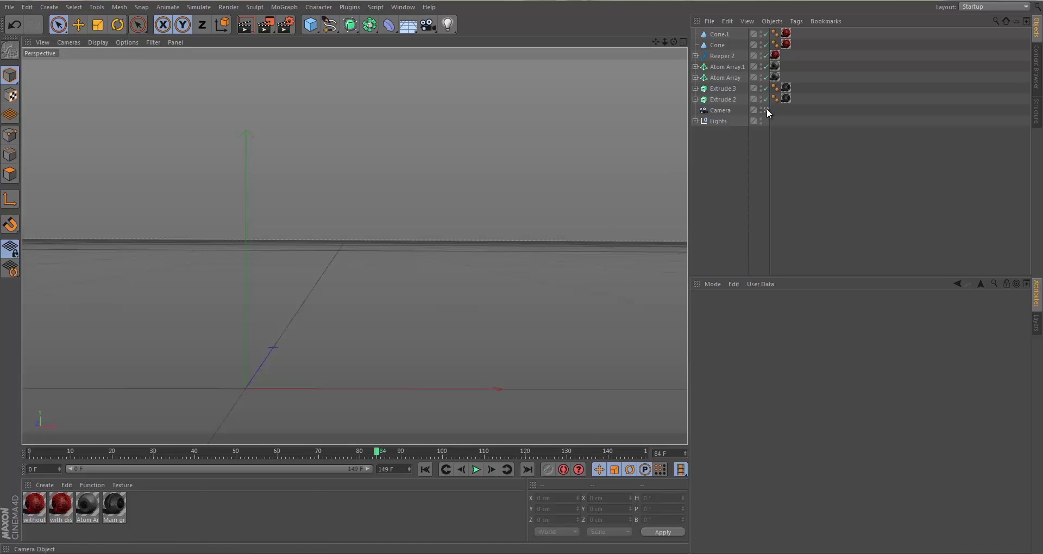
click(766, 109)
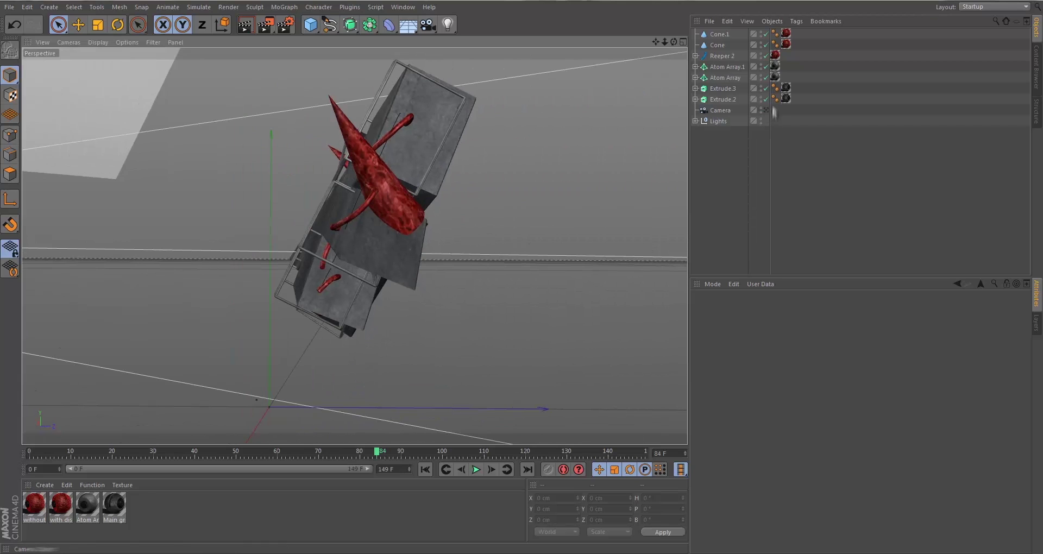
click(766, 109)
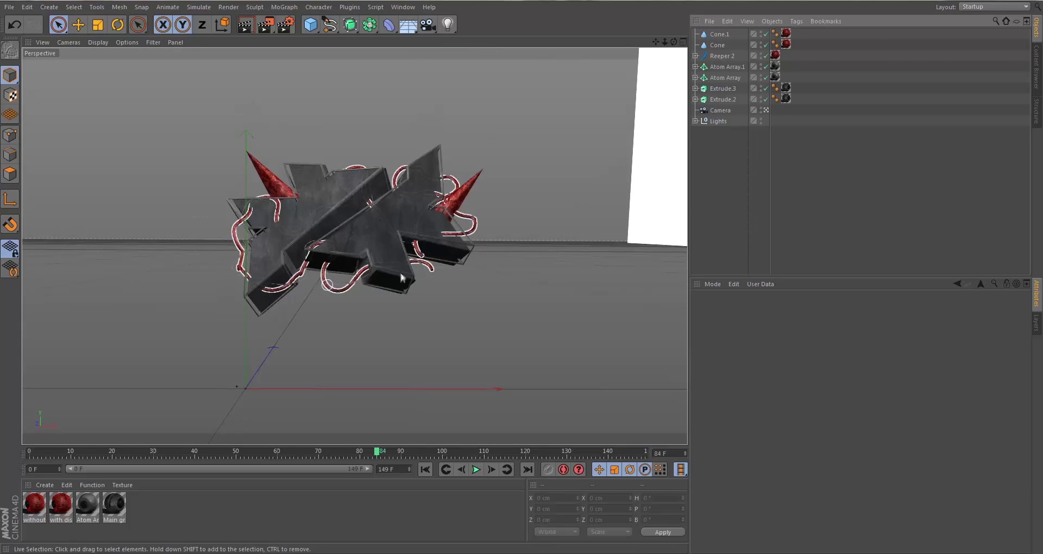
click(457, 195)
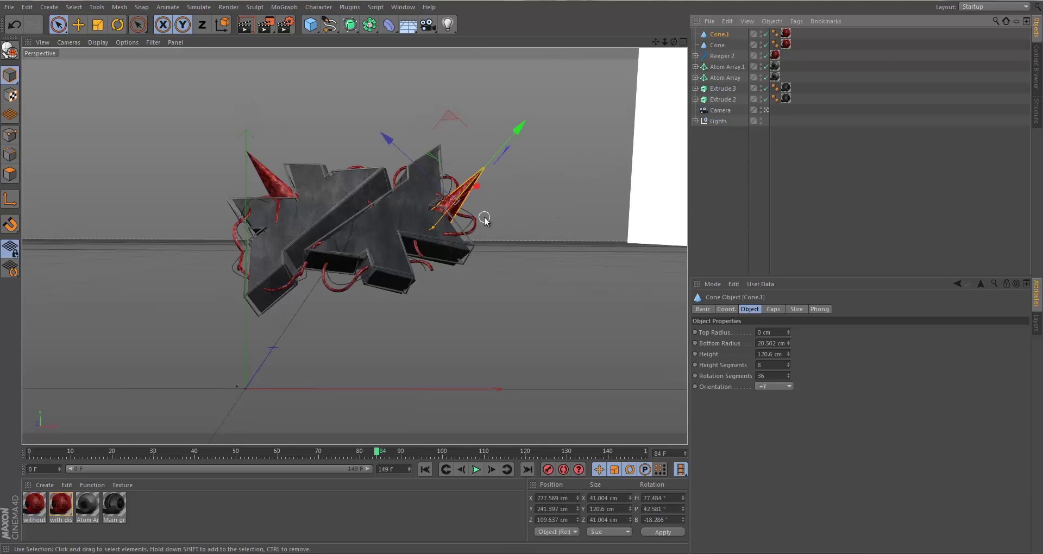
key(ctrl+c)
key(ctrl+v)
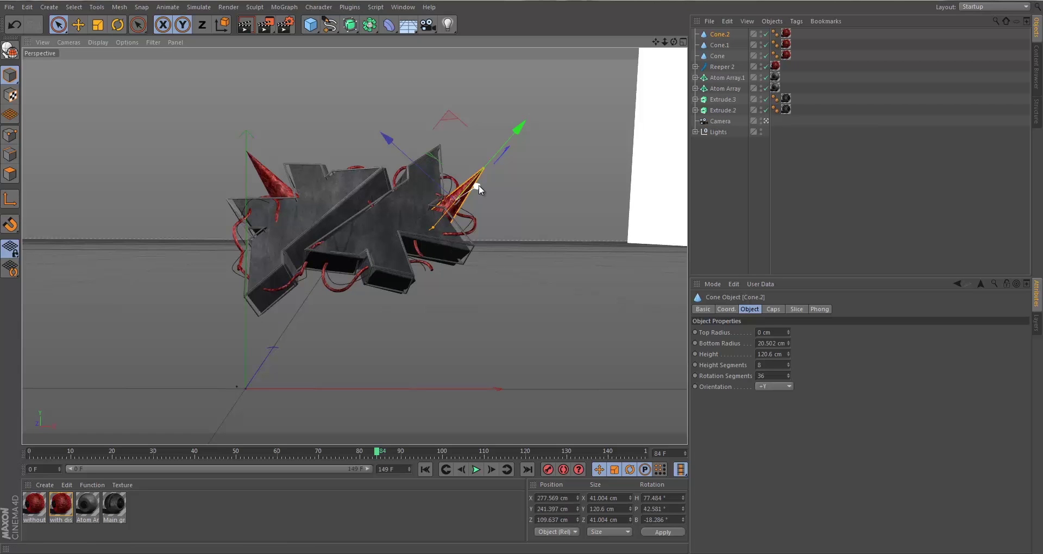
drag(478, 189, 465, 140)
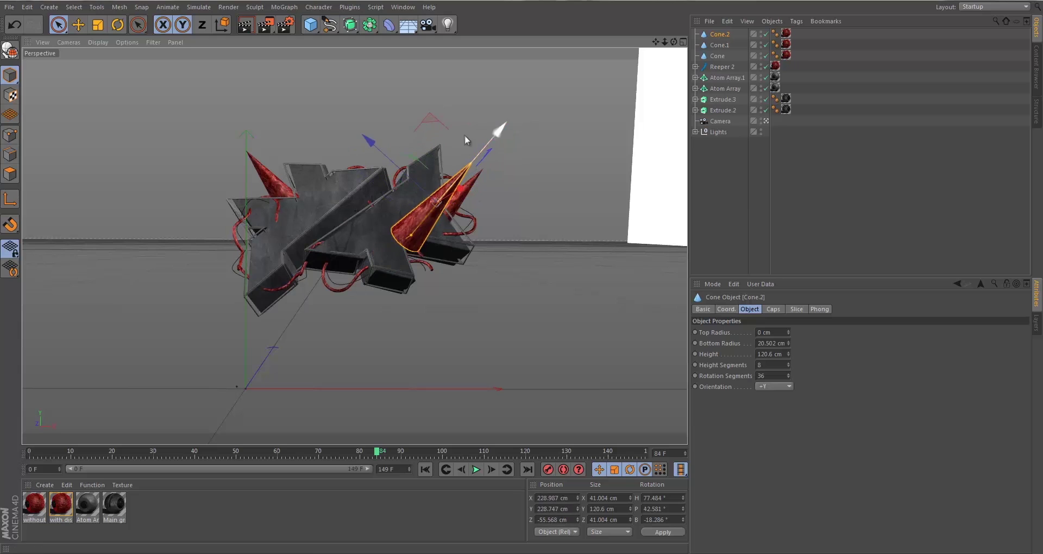
drag(371, 152, 465, 91)
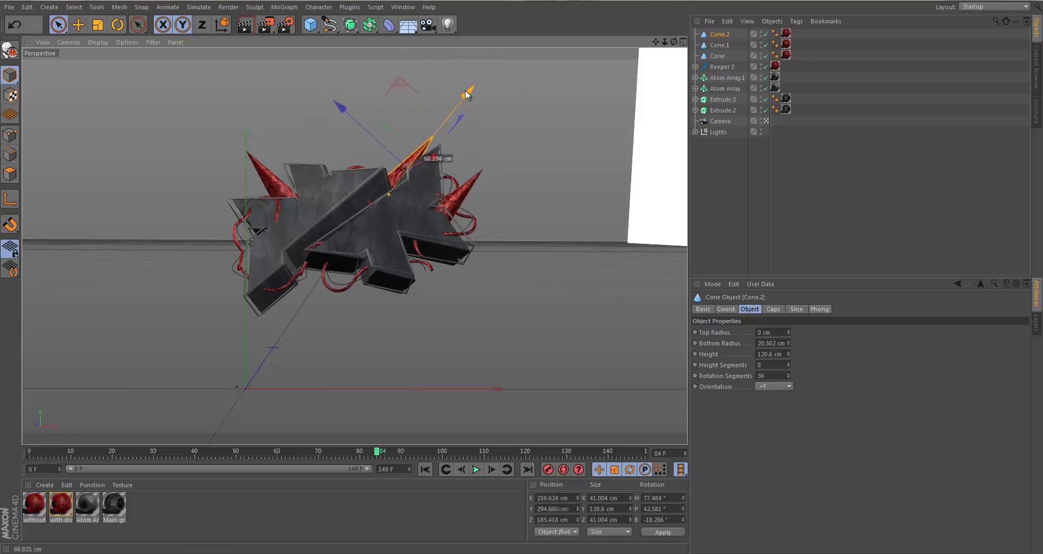
Rotate the upper-edge cone to about H 34°, P 13° and B -26° and move it to about X 185 cm, Y 302 cm and Z 159 cm
click(127, 23)
drag(366, 112, 340, 143)
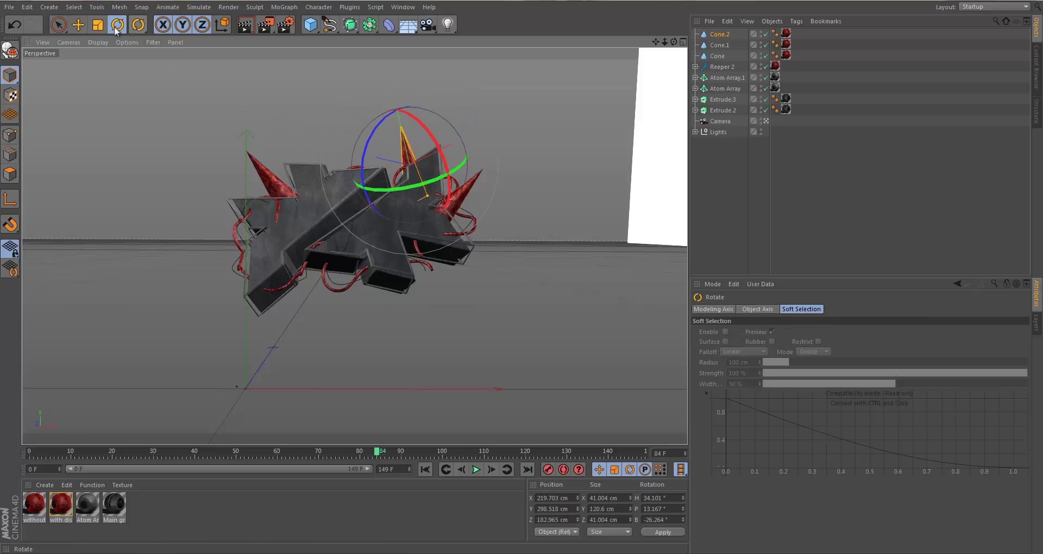
click(59, 25)
drag(479, 129, 458, 139)
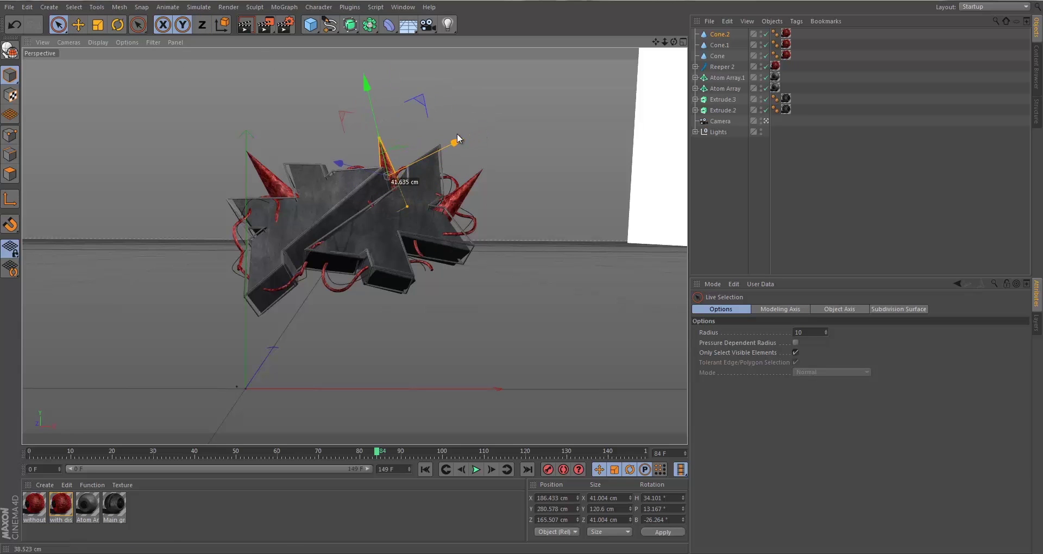
drag(370, 80, 367, 65)
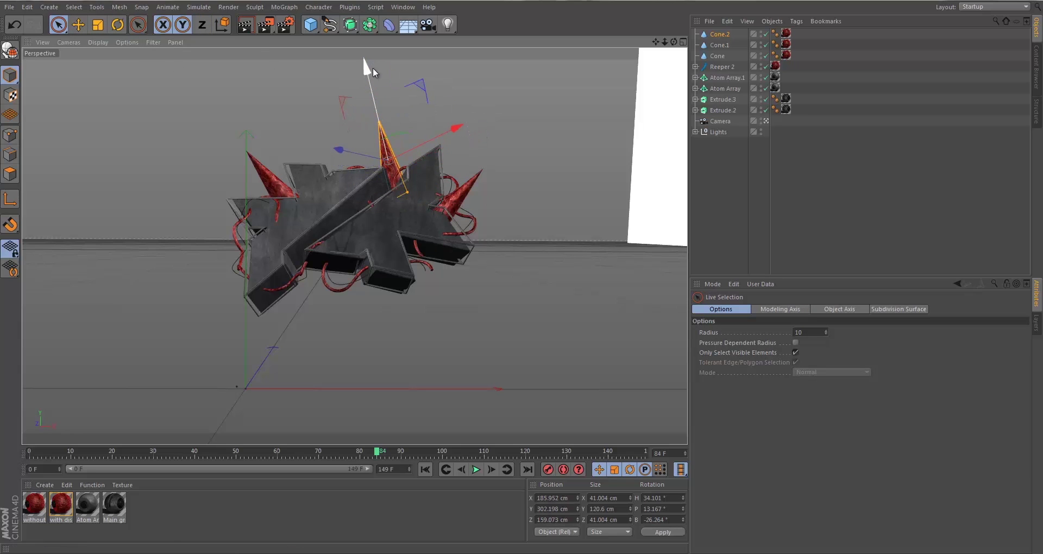
key(F2)
key(F1)
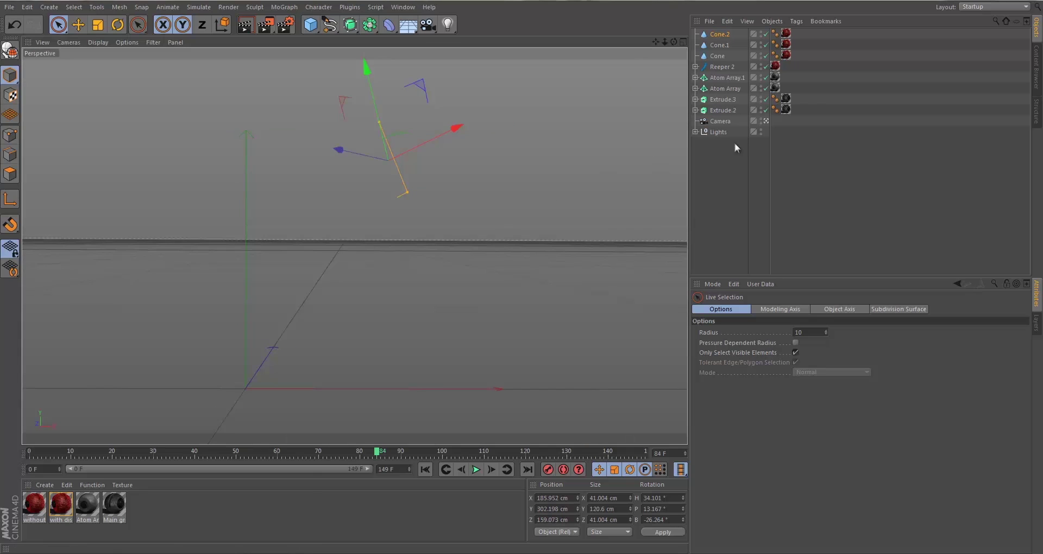
click(766, 121)
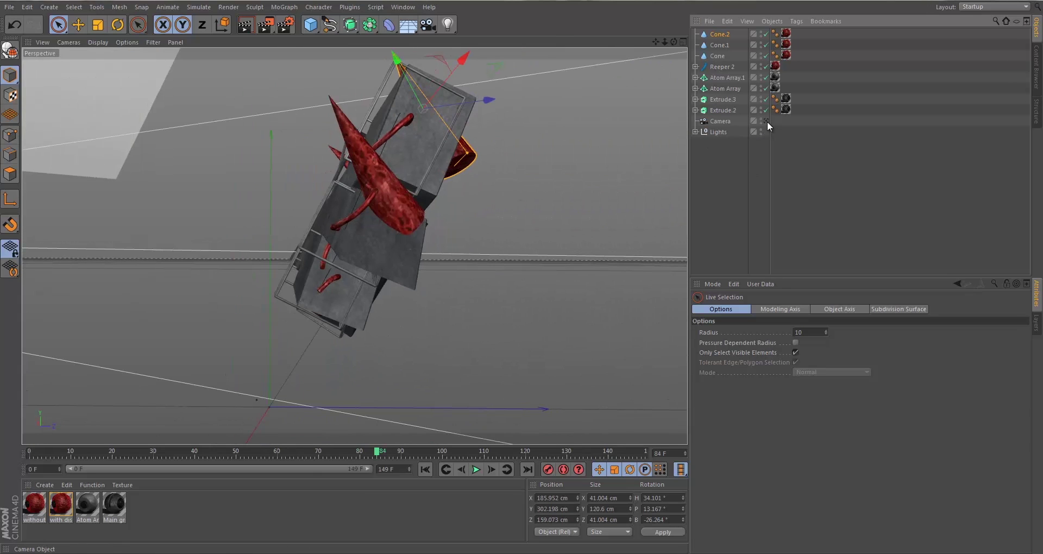
click(767, 121)
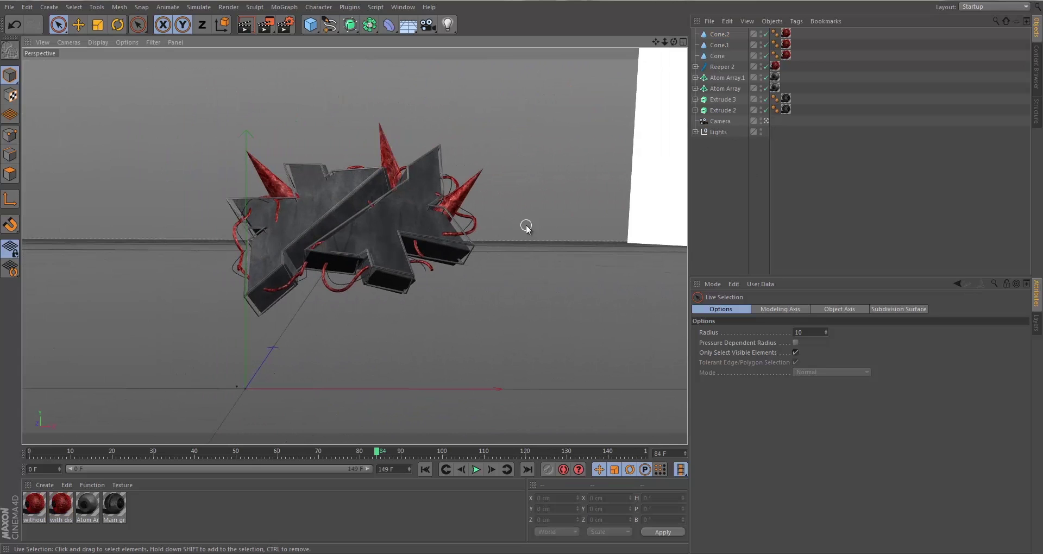
Add a sphere primitive and raise it beside the logo to about Y 175 cm
click(310, 24)
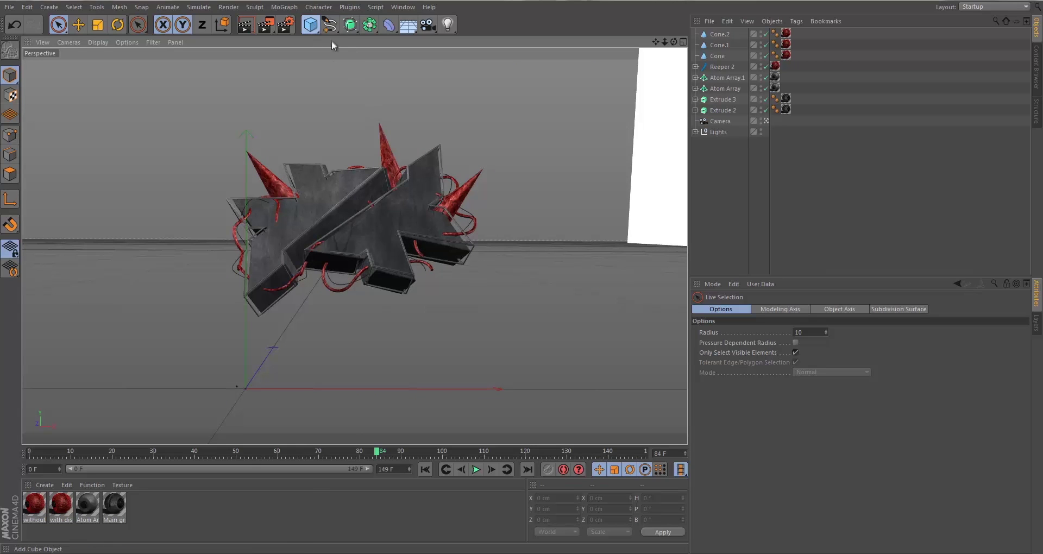
click(538, 59)
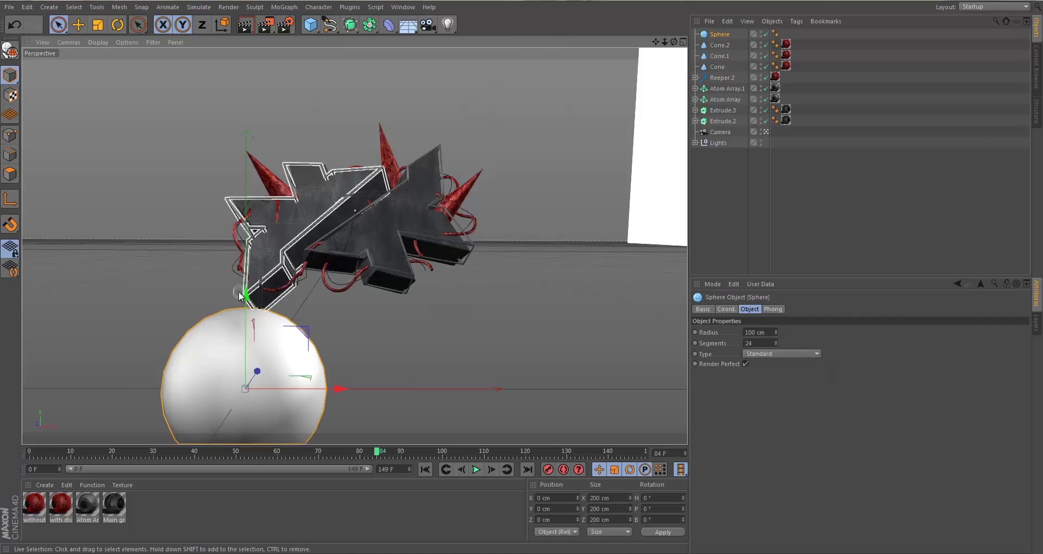
click(268, 228)
click(426, 326)
click(712, 35)
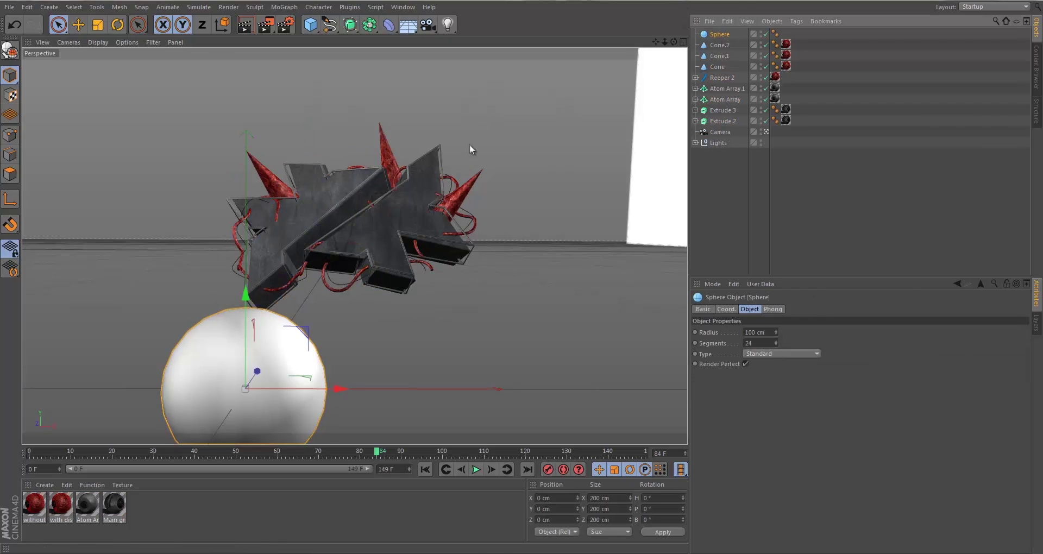
drag(247, 292, 275, 152)
Scale the sphere down to 78 cm and move it back into the logo at about Z 131 cm
click(97, 25)
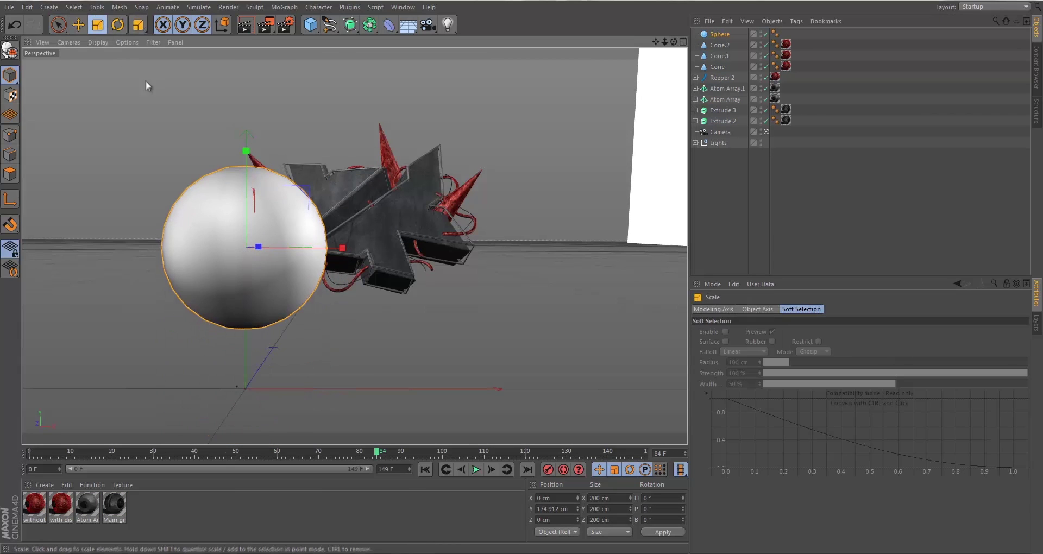
drag(562, 255, 520, 275)
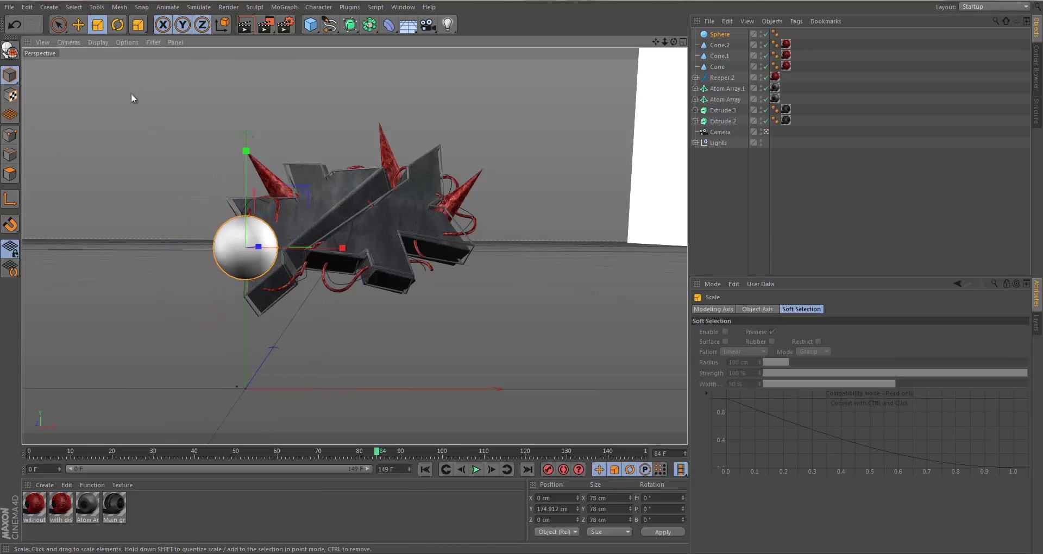
click(58, 25)
drag(258, 247, 271, 246)
click(152, 258)
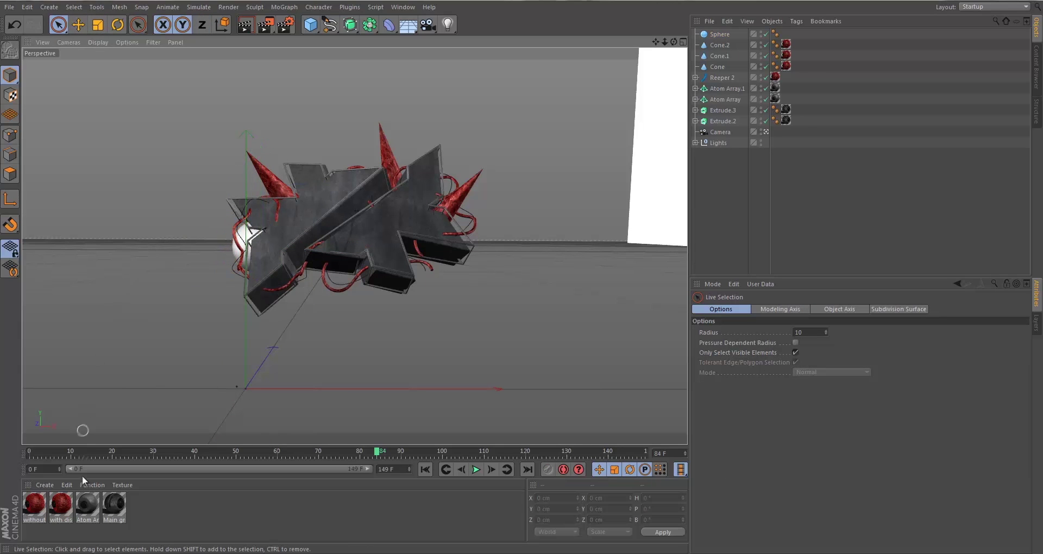
Apply the red "with displacement" material to the sphere with Cubic projection
drag(52, 511, 248, 241)
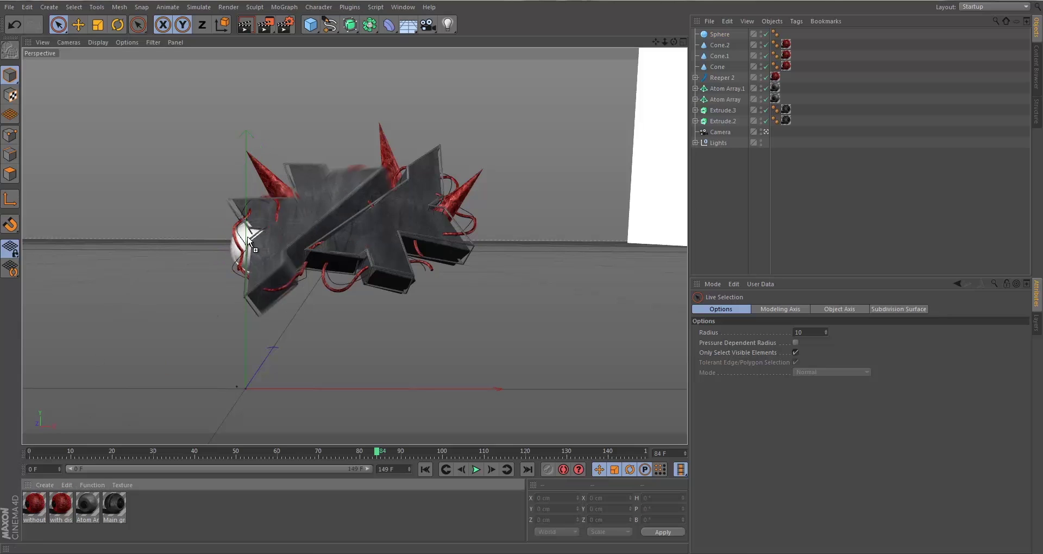
drag(719, 33, 721, 35)
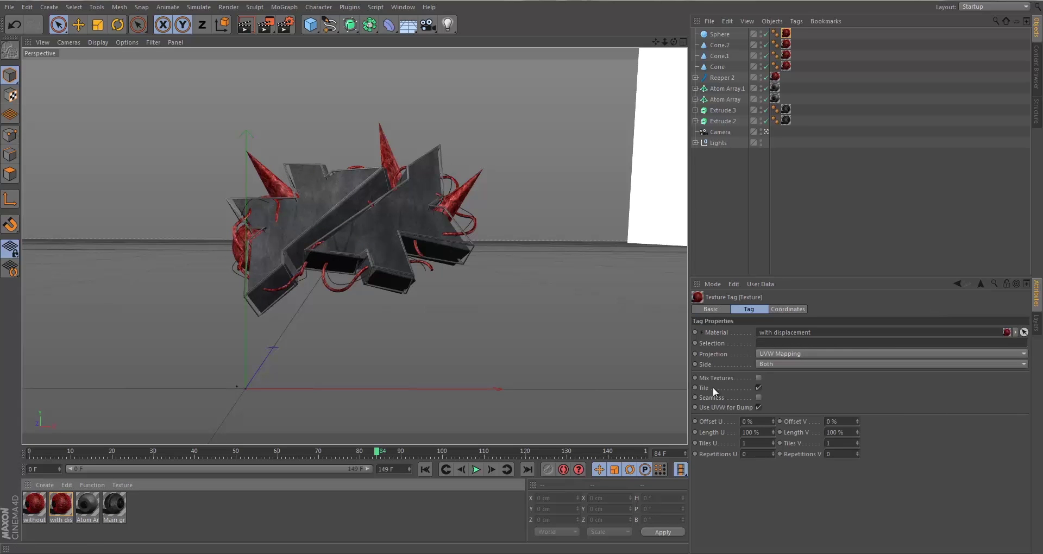
click(770, 354)
click(757, 395)
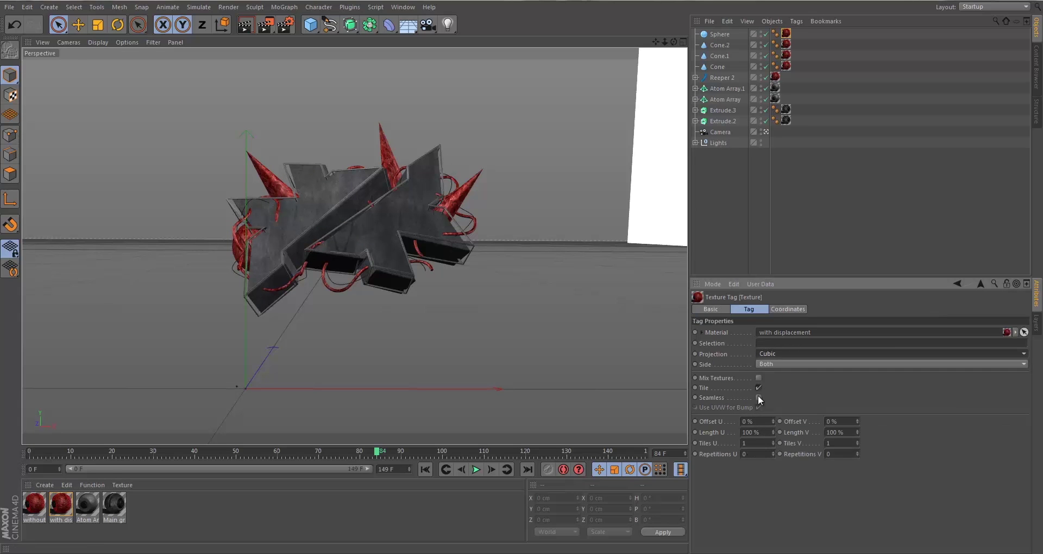
Duplicate the red sphere along X to about X 224 cm, into the logo's lower right part
click(715, 36)
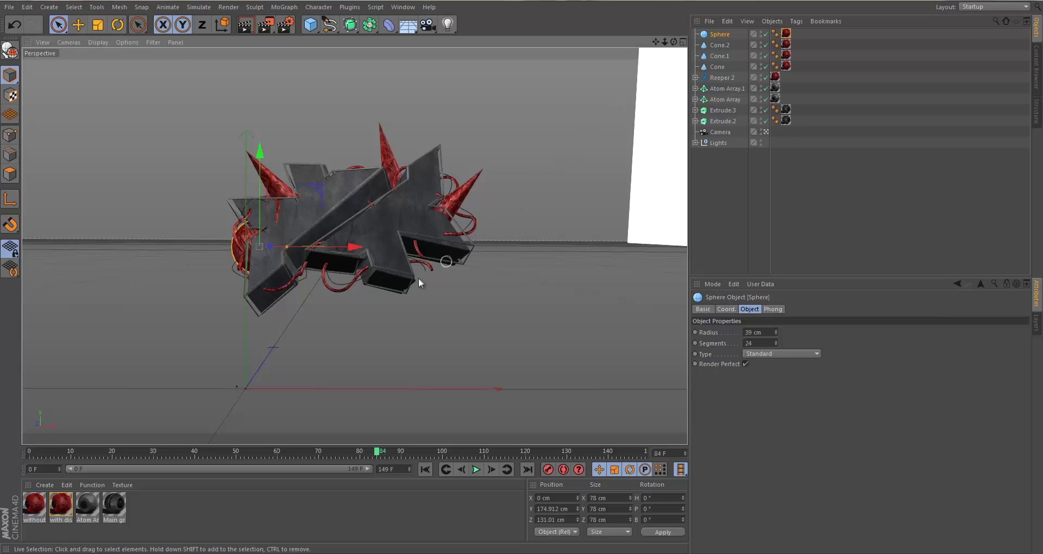
ctrl+drag(353, 246, 509, 251)
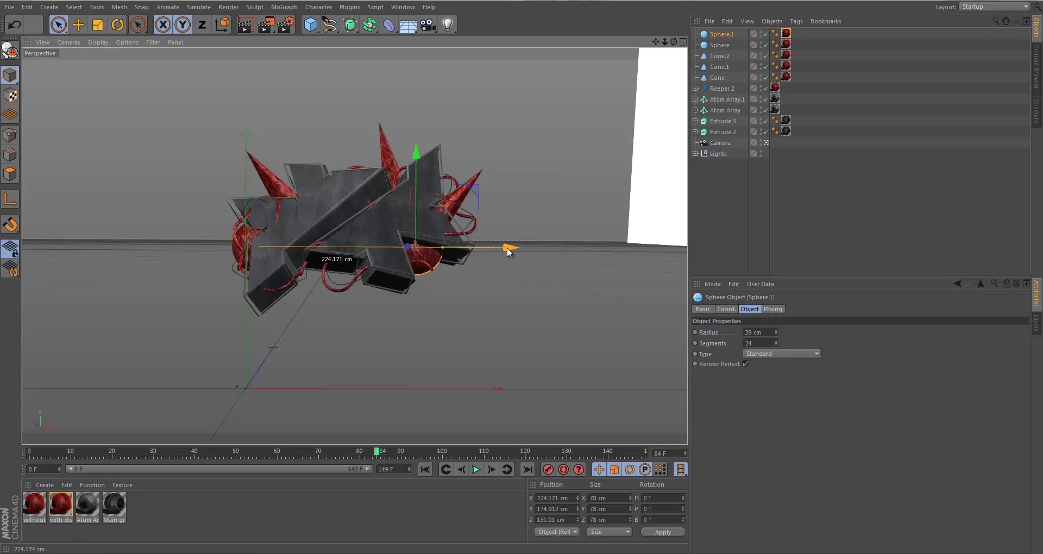
click(421, 308)
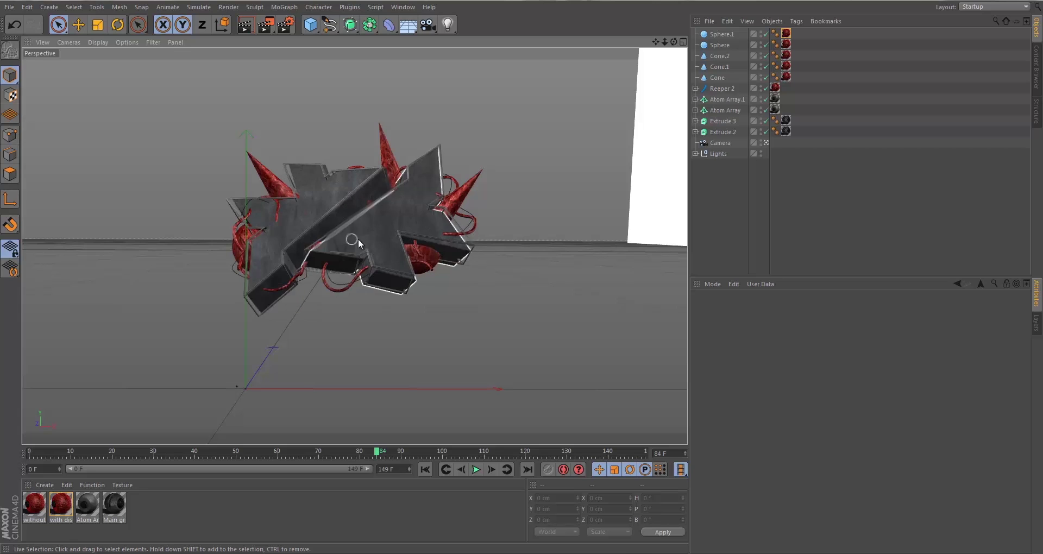
Add a cone, raise it to about Y 214 cm and set its bottom radius to 22 cm
click(311, 24)
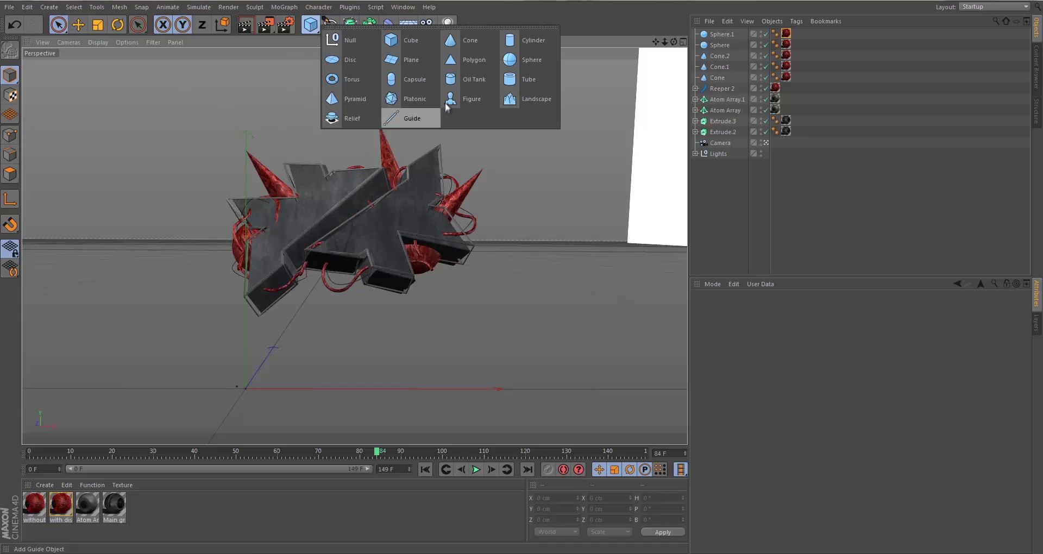
click(468, 43)
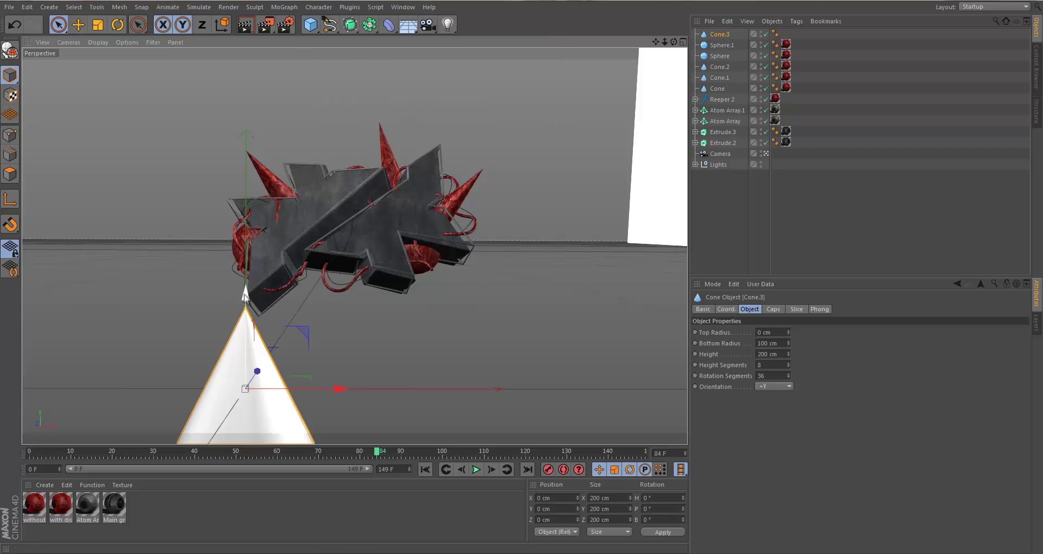
drag(245, 296, 305, 122)
drag(788, 344, 789, 348)
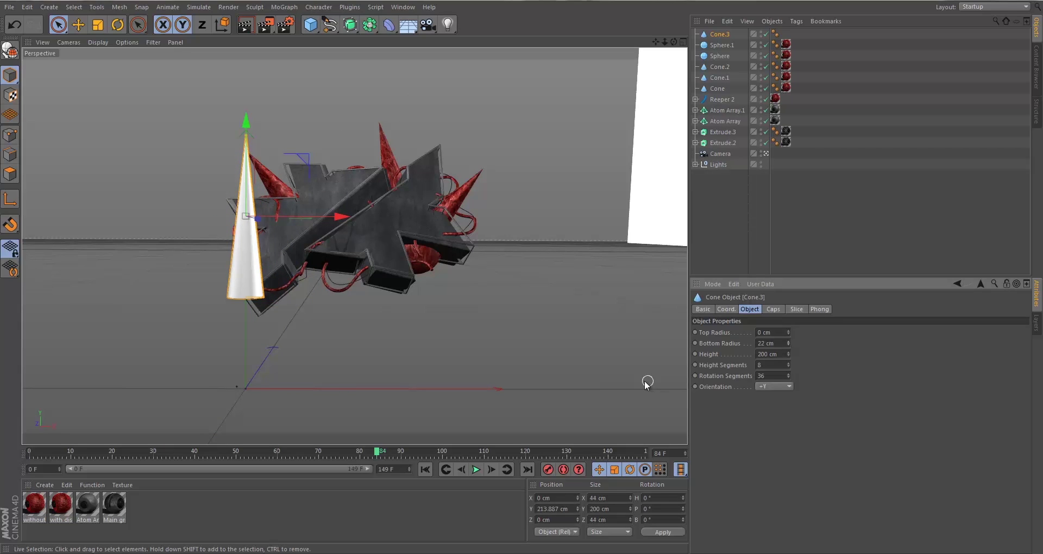
Duplicate the slim white cone, shift the copy to about X 12.7 cm and tilt it to about B 9.2°
key(ctrl+c)
key(ctrl+v)
drag(342, 217, 354, 217)
click(115, 27)
drag(183, 113, 199, 106)
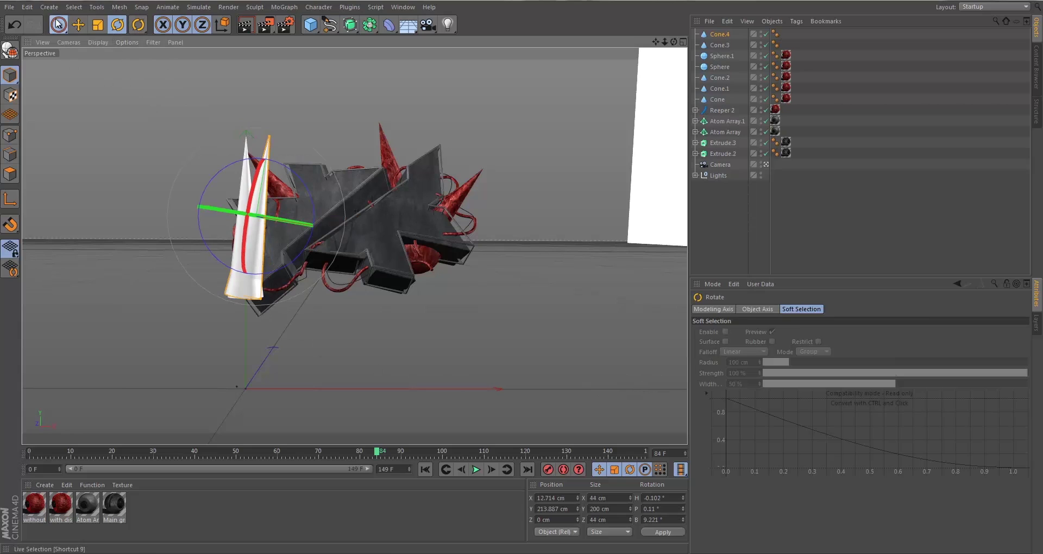
Shrink the tilted copy to 35.2 cm wide and about 117 cm tall, and raise it to about Y 241.5 cm
click(98, 26)
drag(135, 98, 67, 137)
click(59, 25)
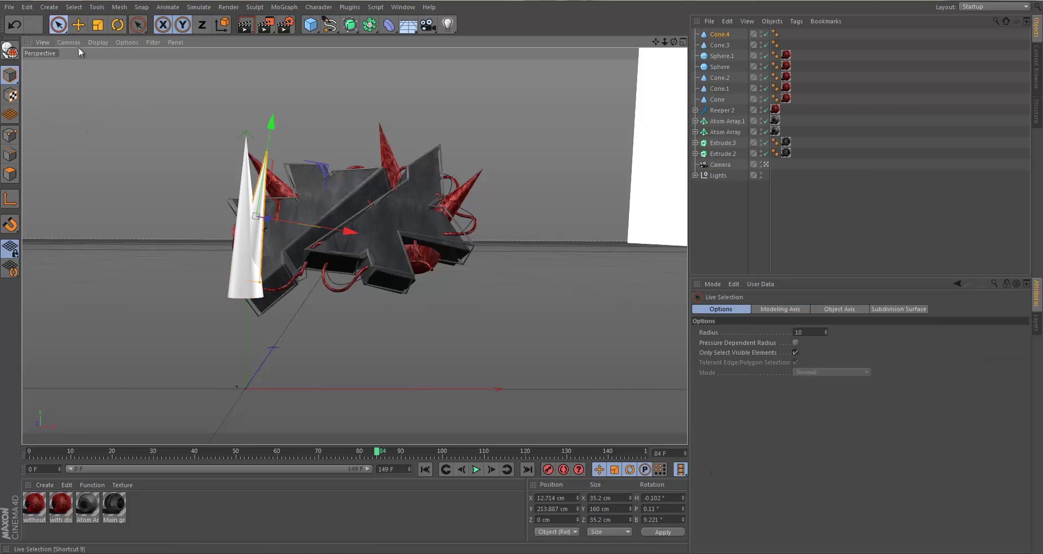
drag(272, 121, 278, 111)
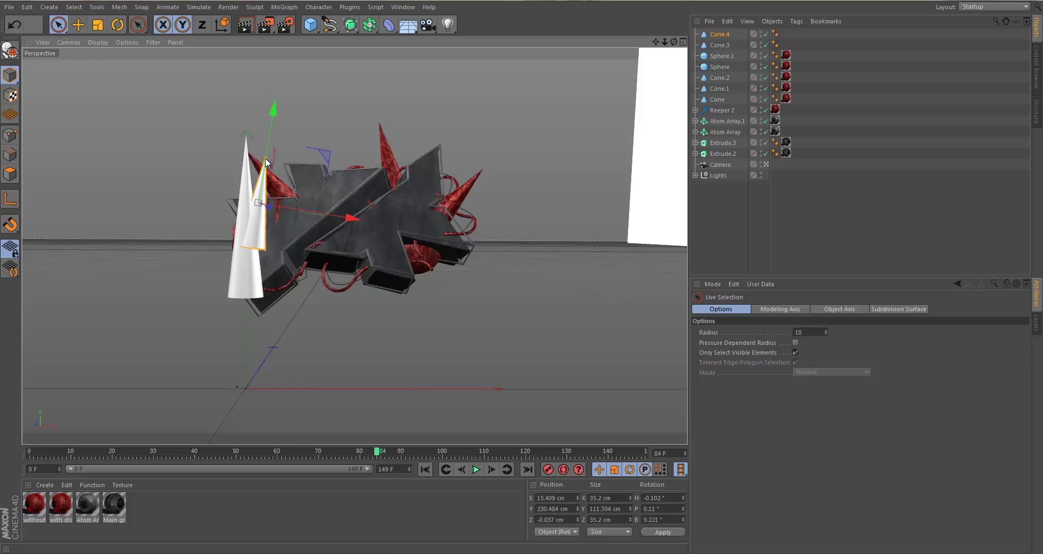
ctrl+drag(266, 158, 269, 107)
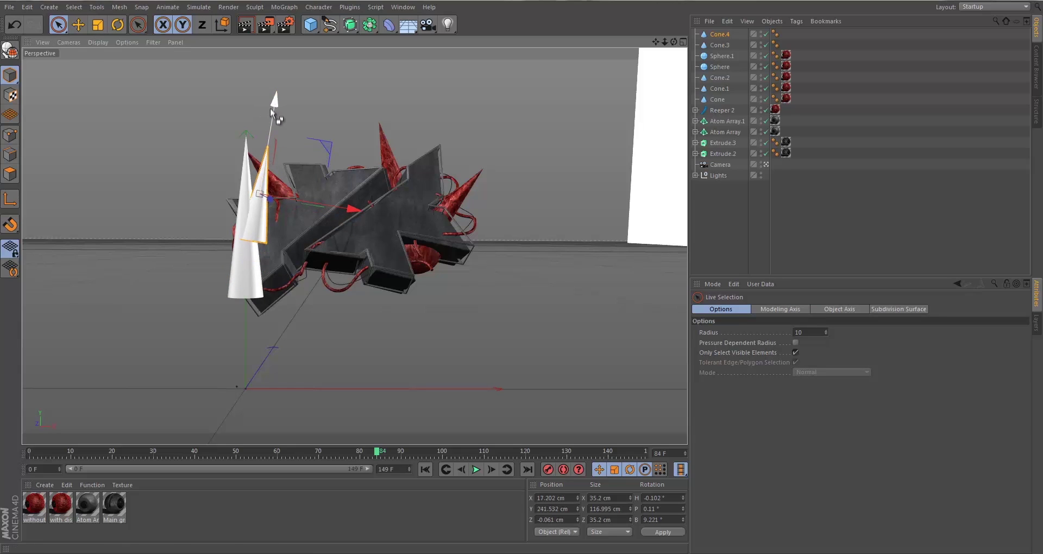
Duplicate the small cone, rotate the copy to about H -26.3°, P 14.2° and B 2.3°, and move it to about X 14.4 cm
click(118, 26)
drag(229, 182, 197, 195)
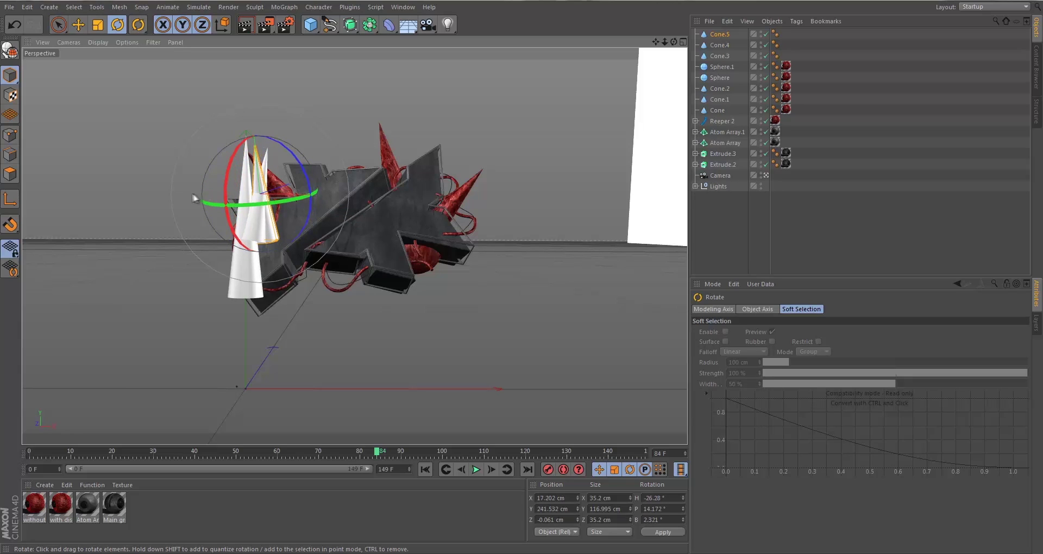
click(60, 25)
drag(348, 196, 333, 197)
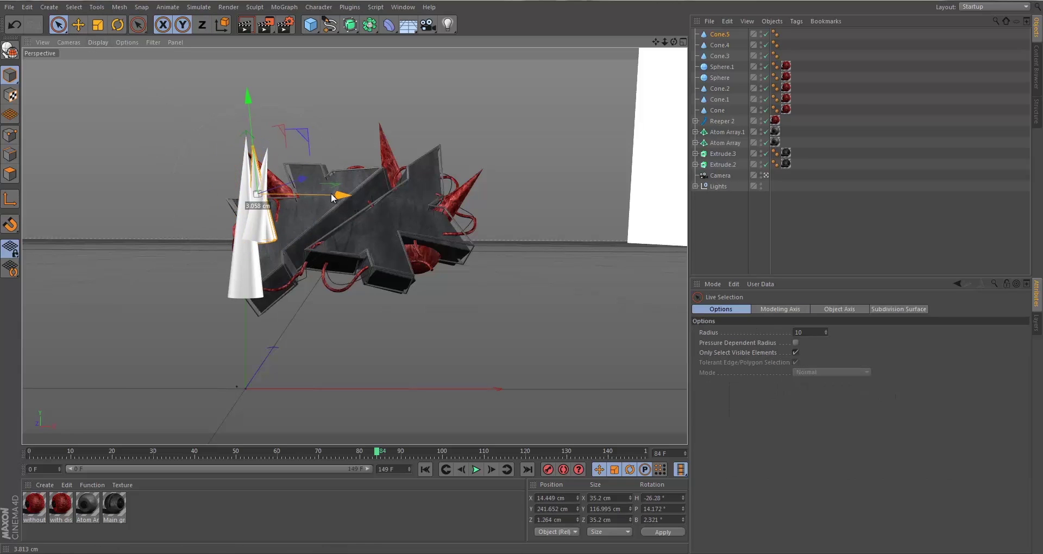
Duplicate the newest small cone, rotate it to about H -25.1°, P -5.6°, B -7.5° and place it at about X 5.9, Y 256.6, Z -10.4 cm
click(766, 175)
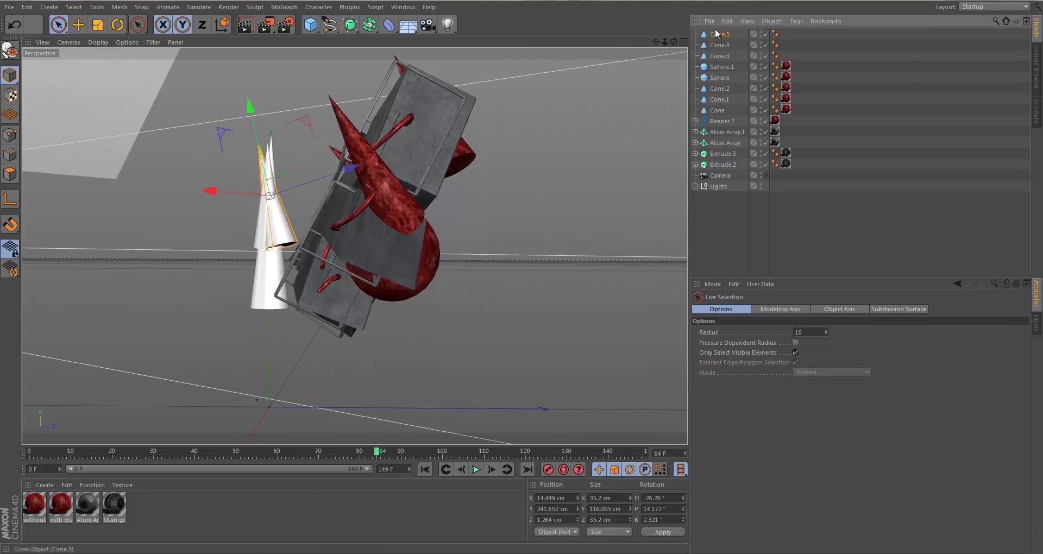
key(ctrl+c)
key(ctrl+v)
drag(350, 168, 336, 169)
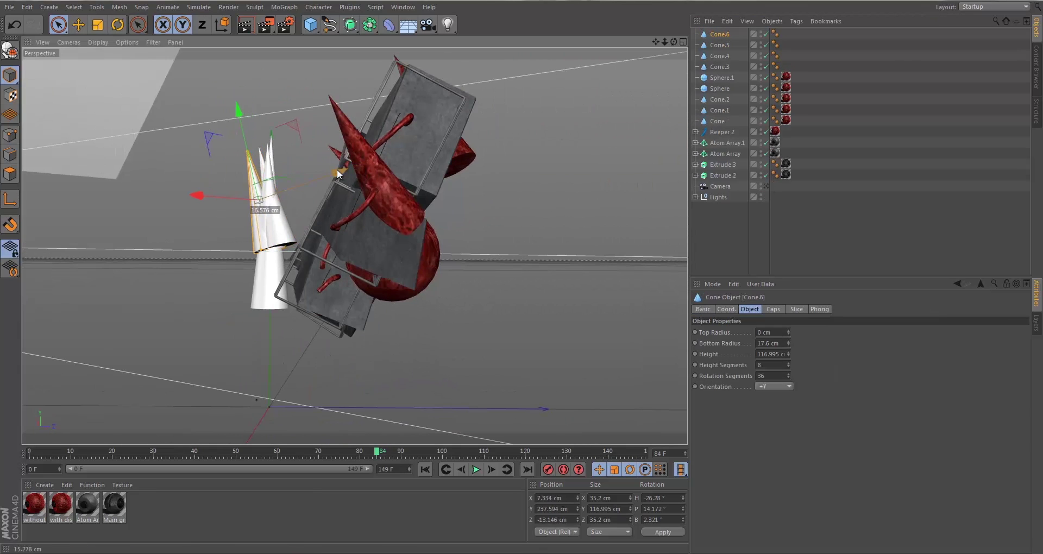
click(118, 25)
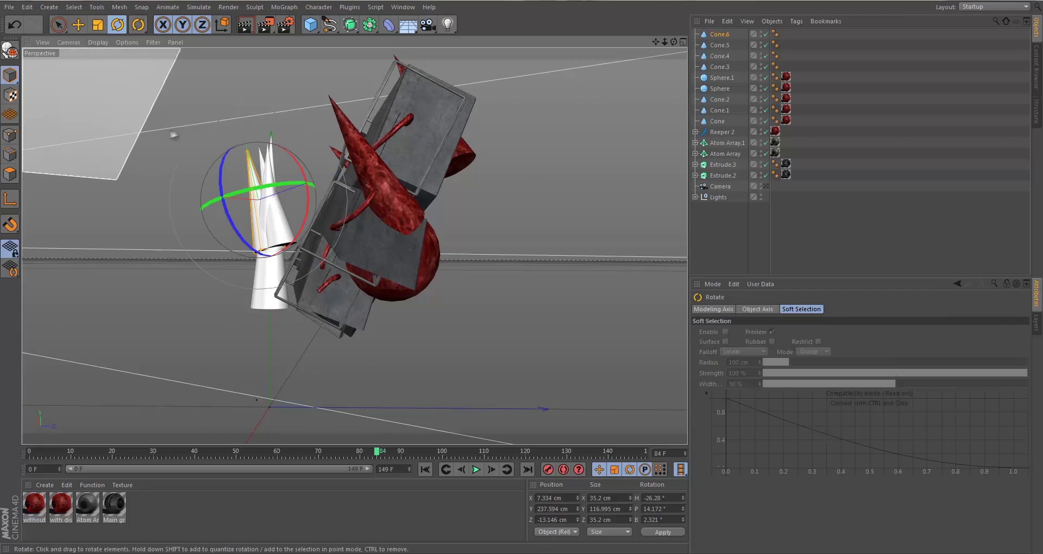
click(58, 24)
drag(268, 110, 278, 95)
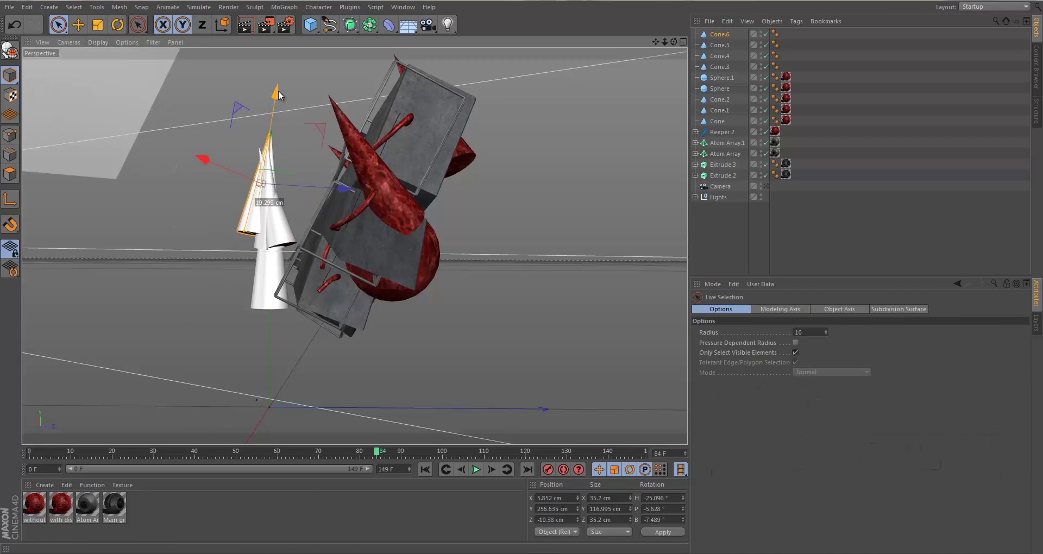
In the camera view, move the last small cone to about X -6.7, Y 254.8, Z -4.7 cm and rotate it to about H -26.2°, P -3.9°, B -8.1°
click(766, 185)
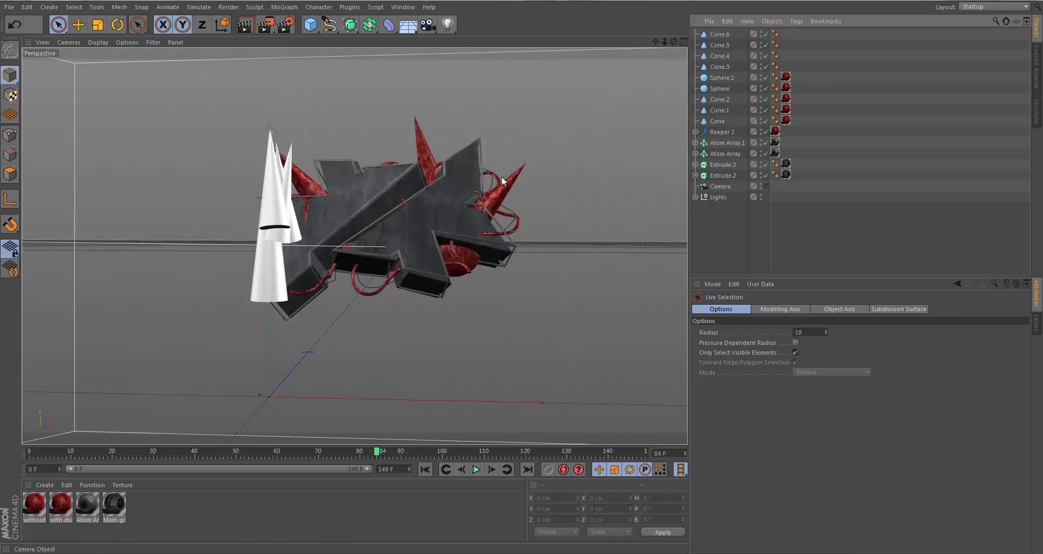
click(251, 232)
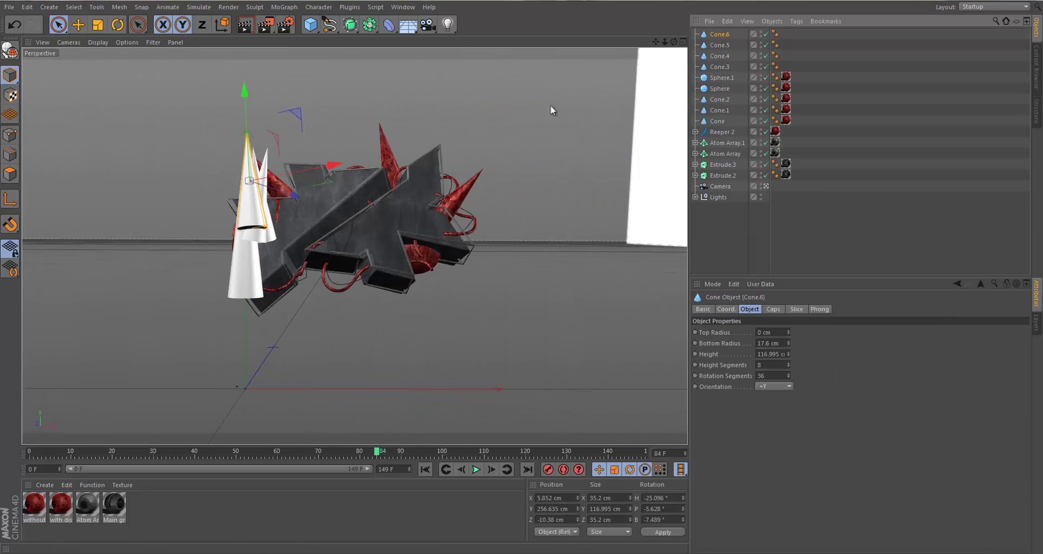
drag(329, 163, 325, 172)
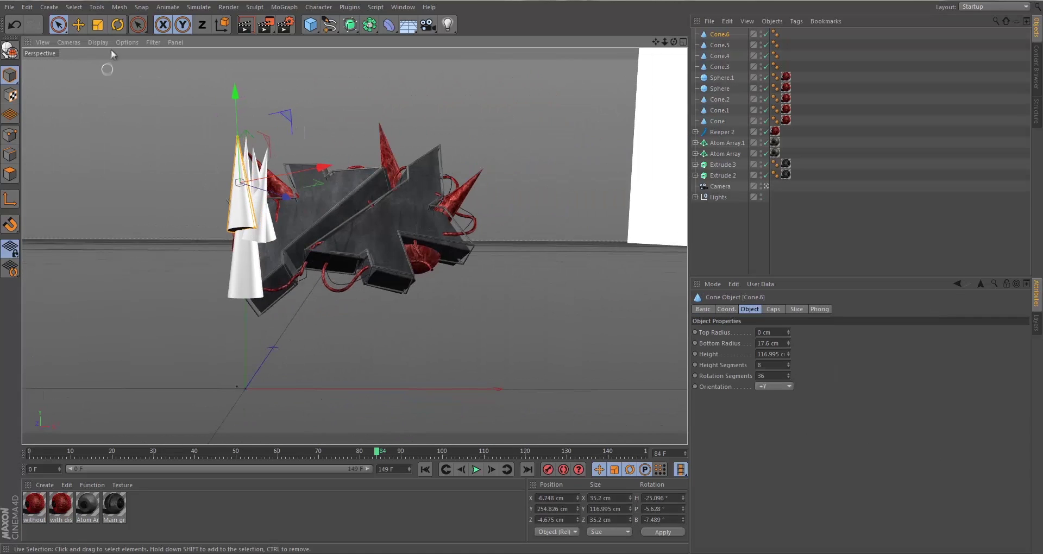
click(118, 24)
drag(199, 151, 194, 149)
click(139, 172)
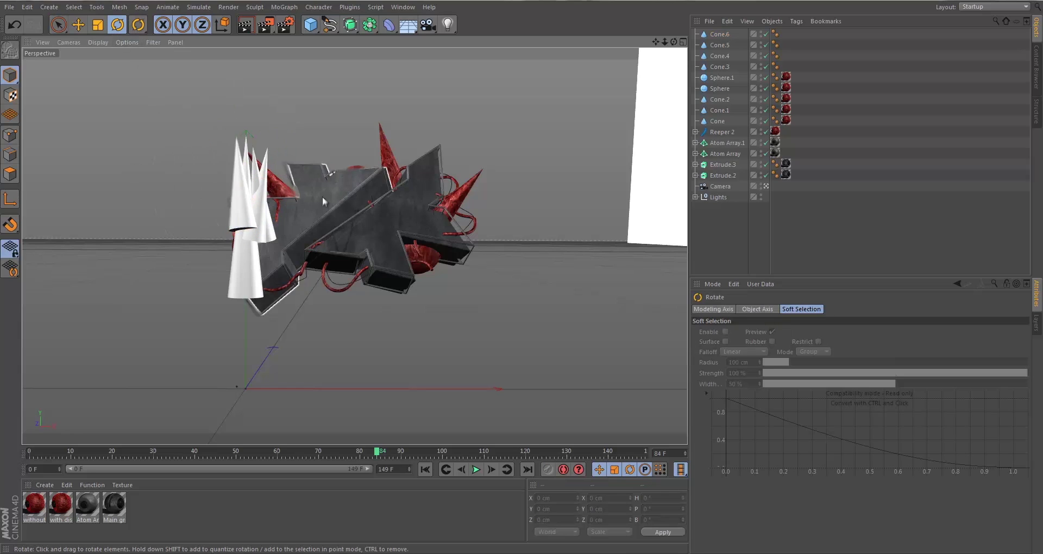
Select the four white cones, move them together to about X 136.8 cm and Z 102.2 cm, and scale the cluster down
click(719, 34)
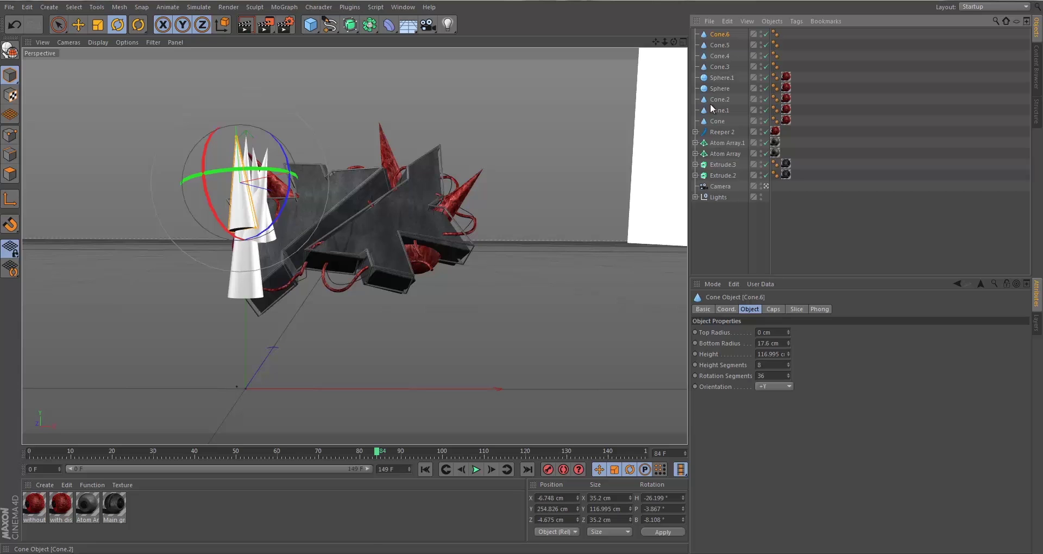
shift+click(718, 67)
click(58, 24)
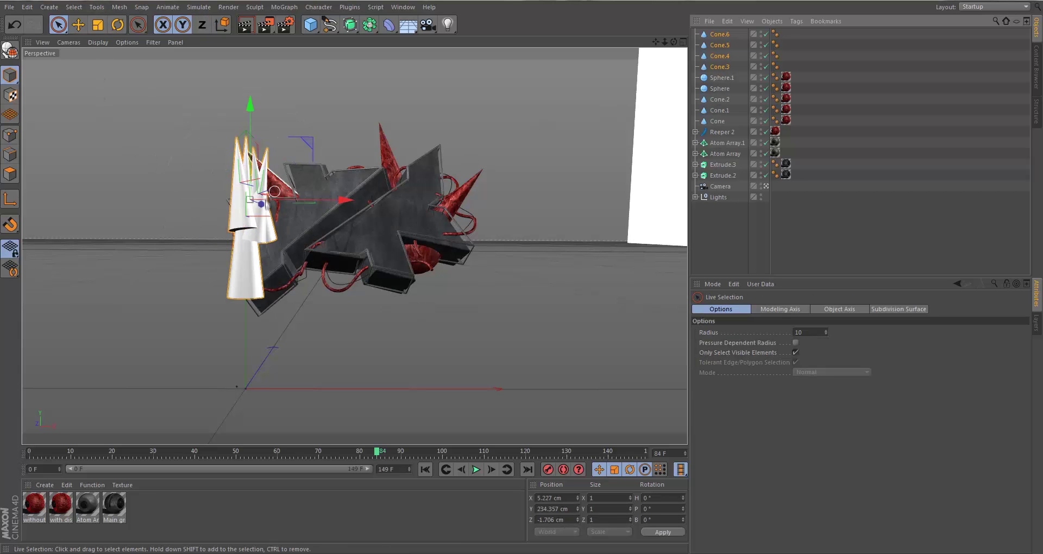
drag(261, 204, 429, 207)
key(t)
drag(141, 158, 65, 166)
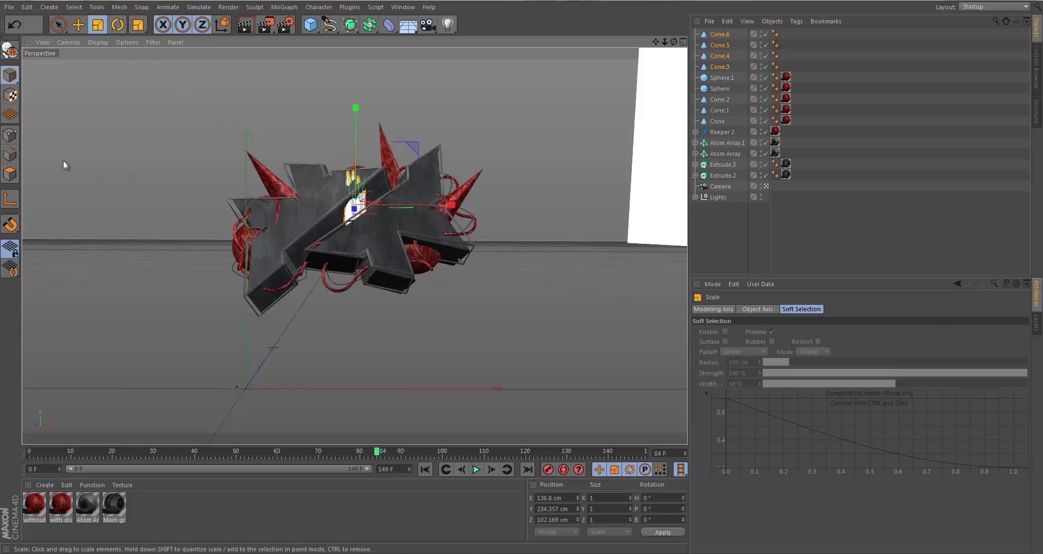
Rotate the white cone cluster to a pitch of about 59.6° so its tips face outward from the logo
click(58, 23)
click(117, 25)
drag(356, 190, 339, 256)
click(58, 24)
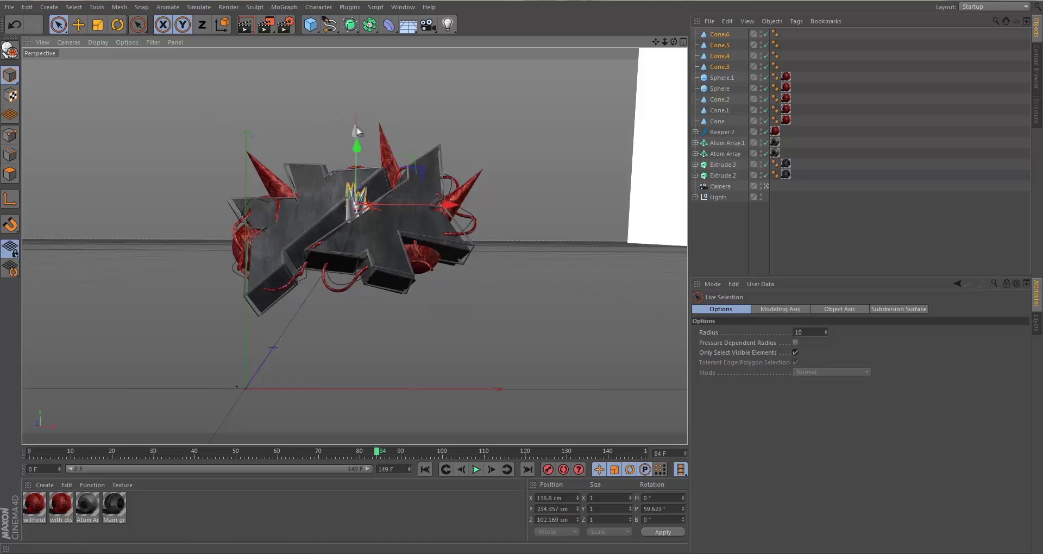
Move the cone cluster to about X 162.4 cm, Y 226 cm and Z 97.3 cm, and leave the camera view to check its placement
drag(356, 130, 356, 136)
drag(449, 212, 470, 211)
key(F2)
key(F1)
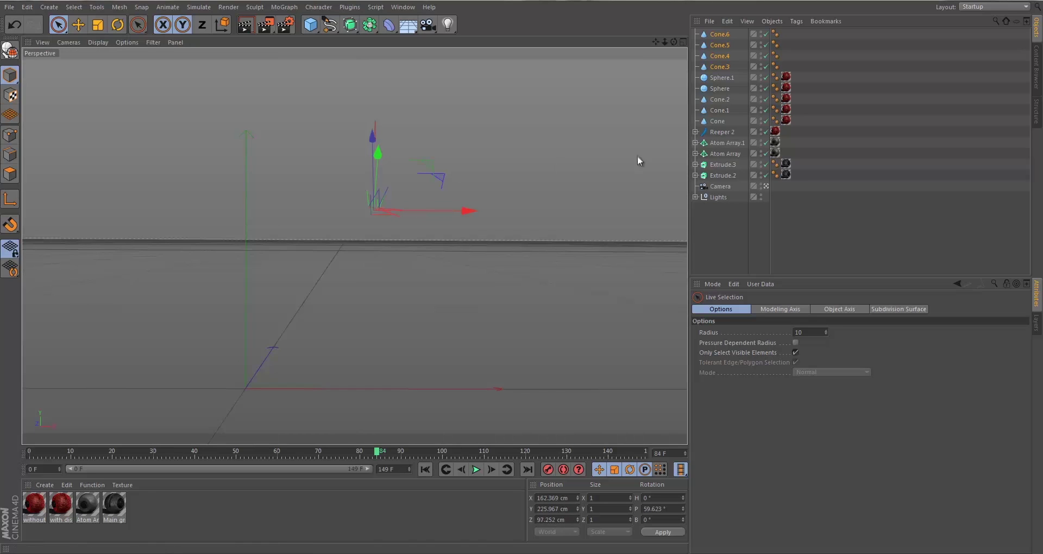
click(766, 187)
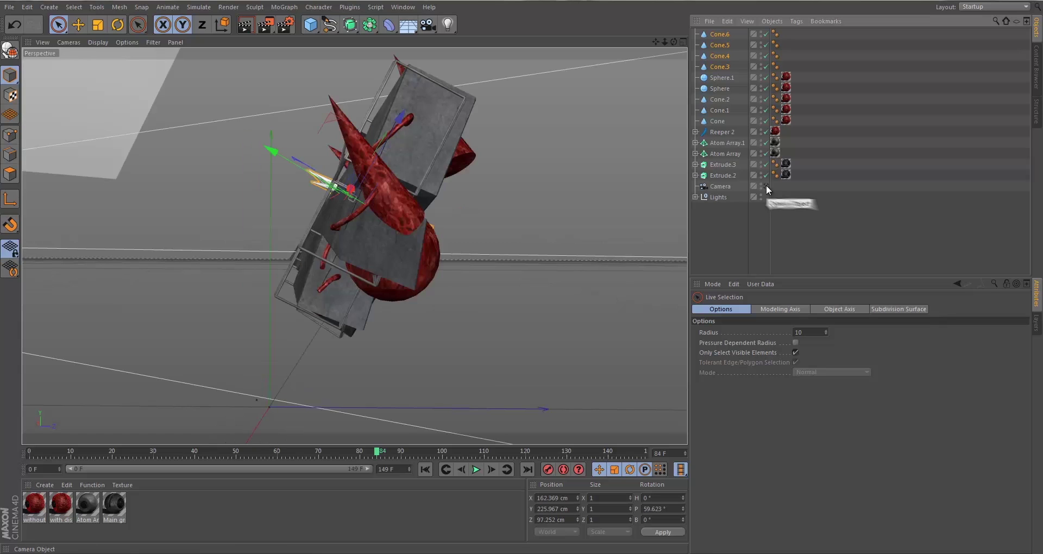
Move the white cone cluster to about Y 251.5 cm and Z 83.7 cm, returning to the camera view for the height adjustment
click(267, 146)
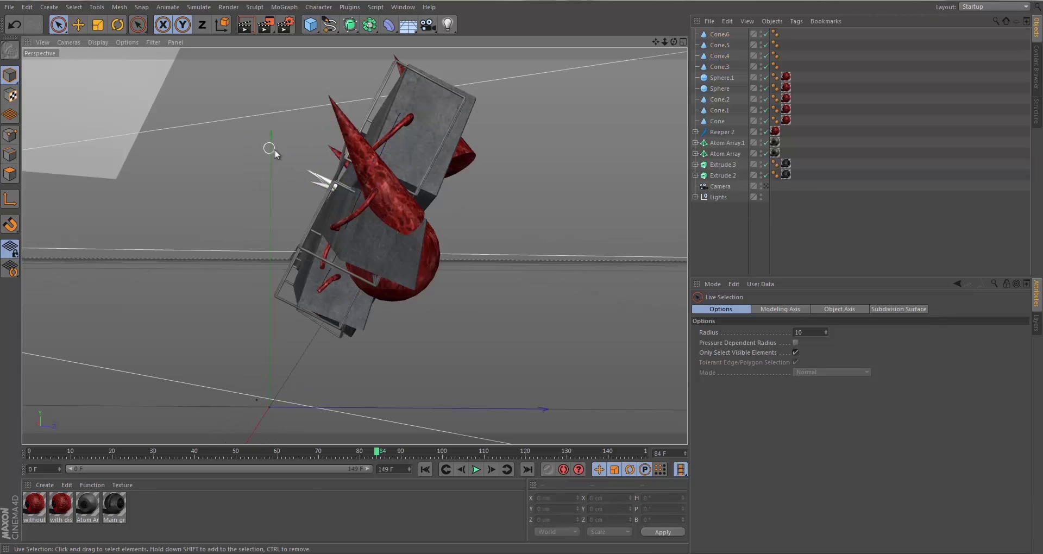
click(715, 34)
shift+click(713, 68)
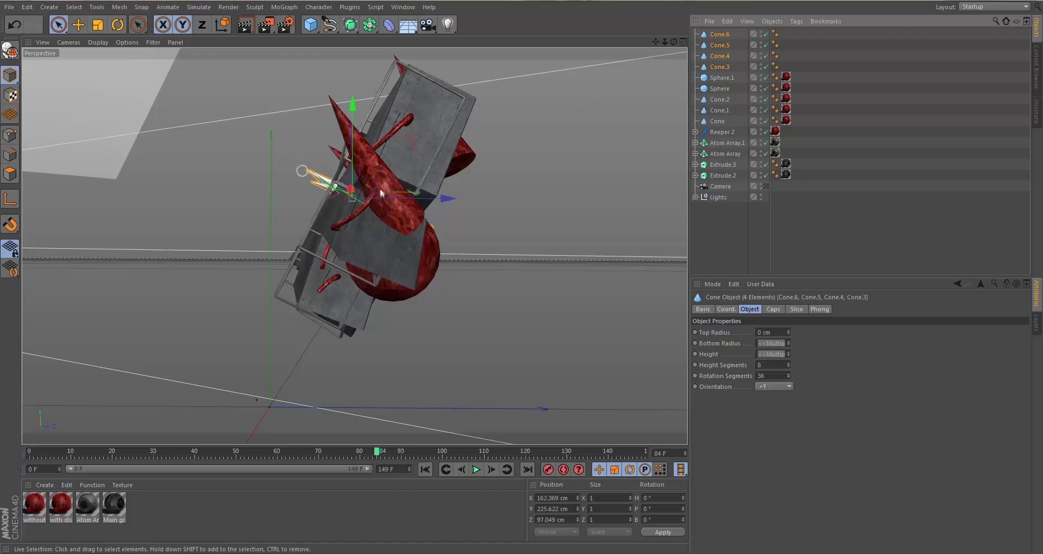
drag(436, 197, 420, 190)
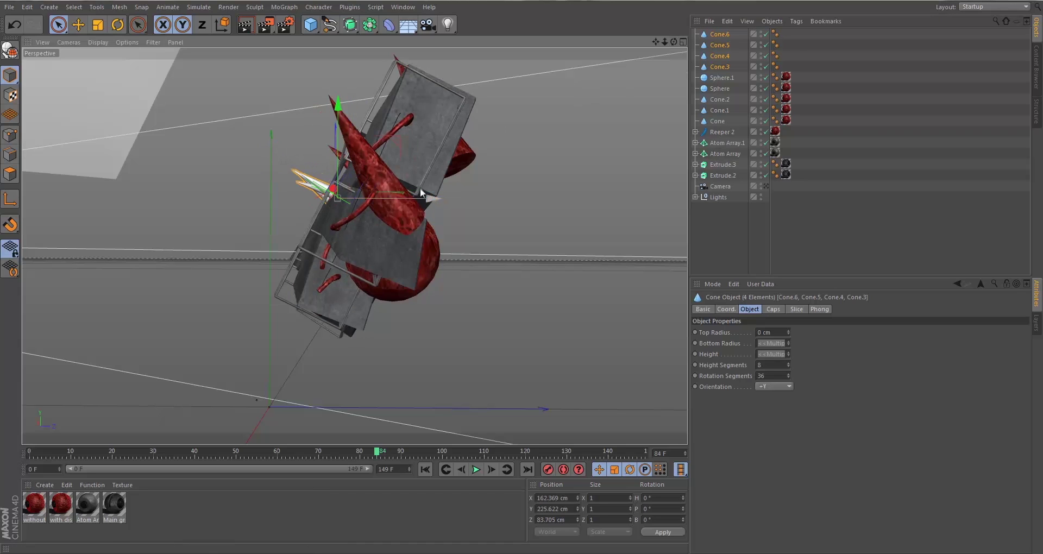
click(765, 186)
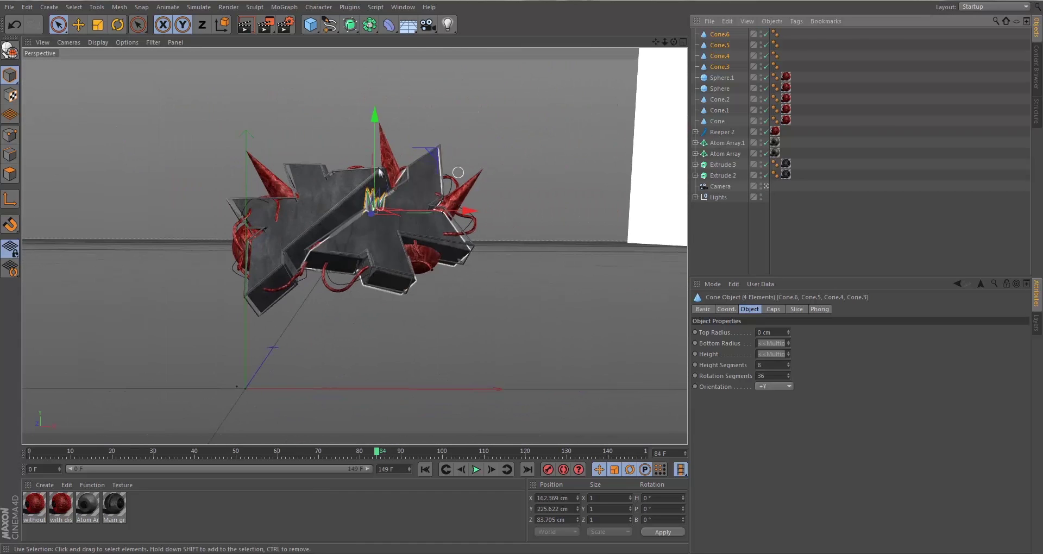
drag(376, 118, 379, 97)
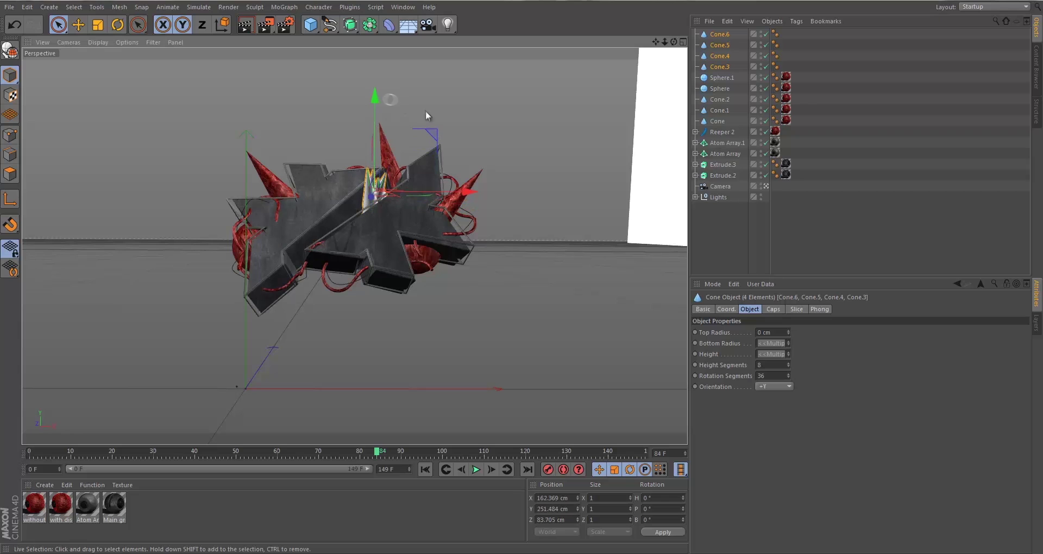
Duplicate the four-cone cluster and move the copy down along the logo's diagonal gap to about X 129.7 cm, Y 224 cm
key(ctrl+c)
key(ctrl+v)
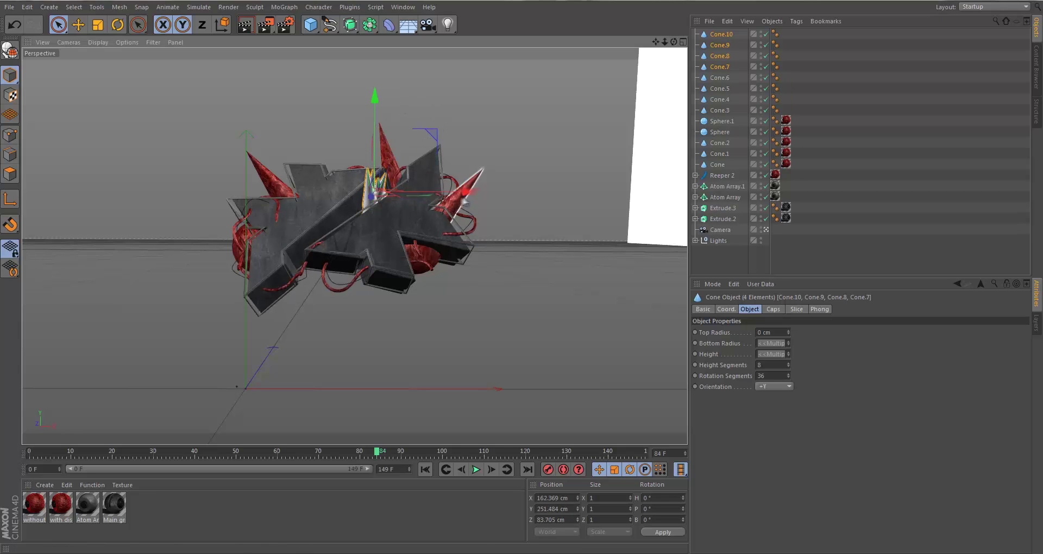
drag(455, 199, 431, 200)
drag(350, 103, 343, 123)
Rotate the copied cluster to about H 9.3°, P -2°, B 3.3° and move it to about X 130.8 cm, Y 219.1 cm, Z 82.6 cm
click(117, 25)
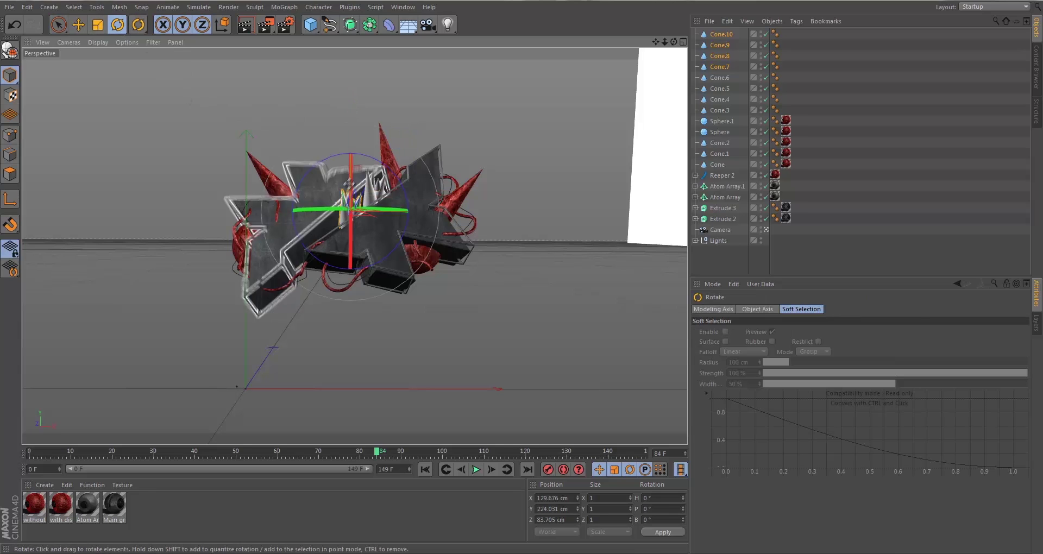
drag(339, 198, 353, 187)
click(58, 24)
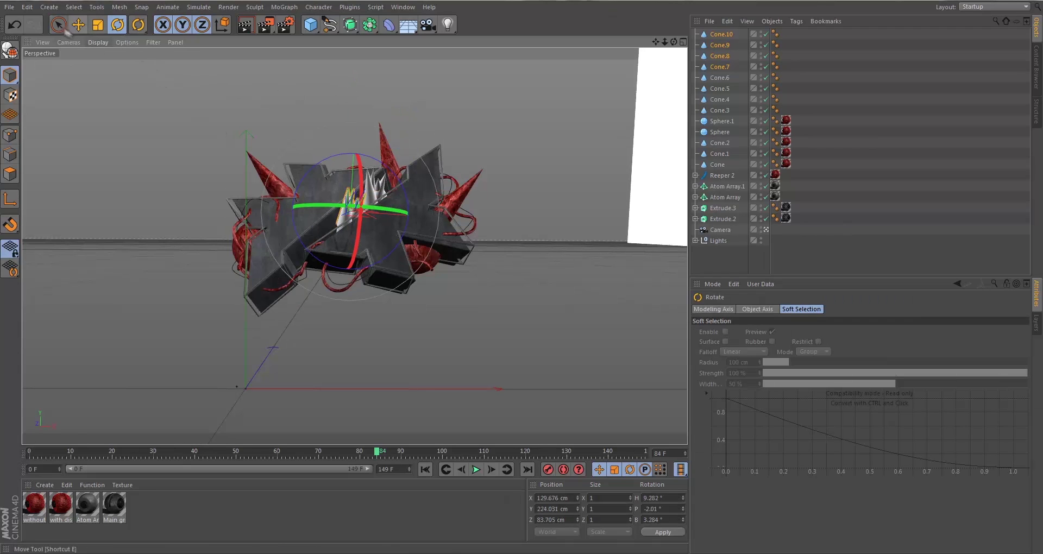
drag(352, 108, 356, 118)
Duplicate the second cone cluster, move the copy further down the diagonal gap, and tilt it outward to follow the edge
key(ctrl+c)
key(ctrl+v)
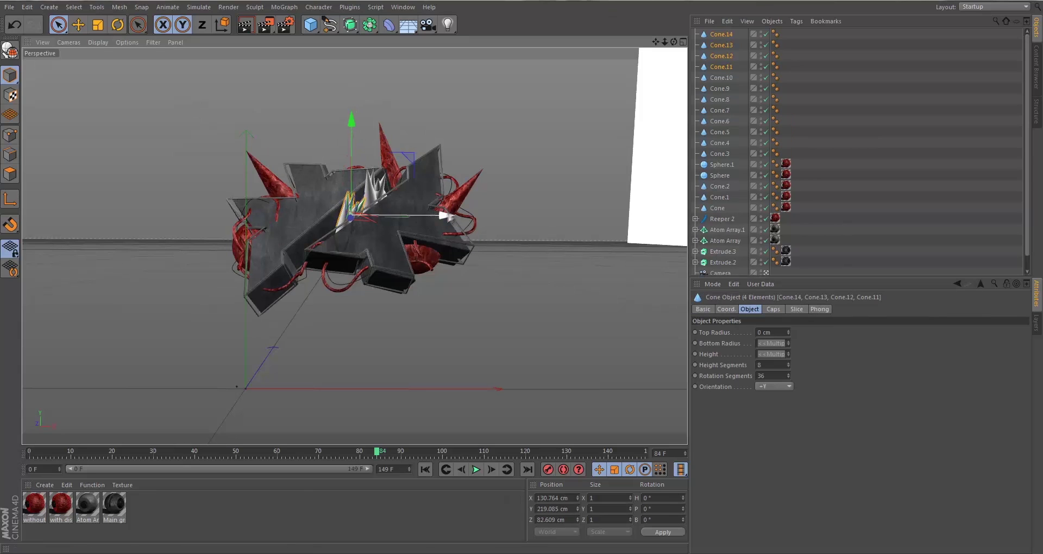
drag(447, 217, 422, 224)
drag(326, 117, 324, 135)
click(117, 24)
drag(304, 228, 274, 249)
click(142, 171)
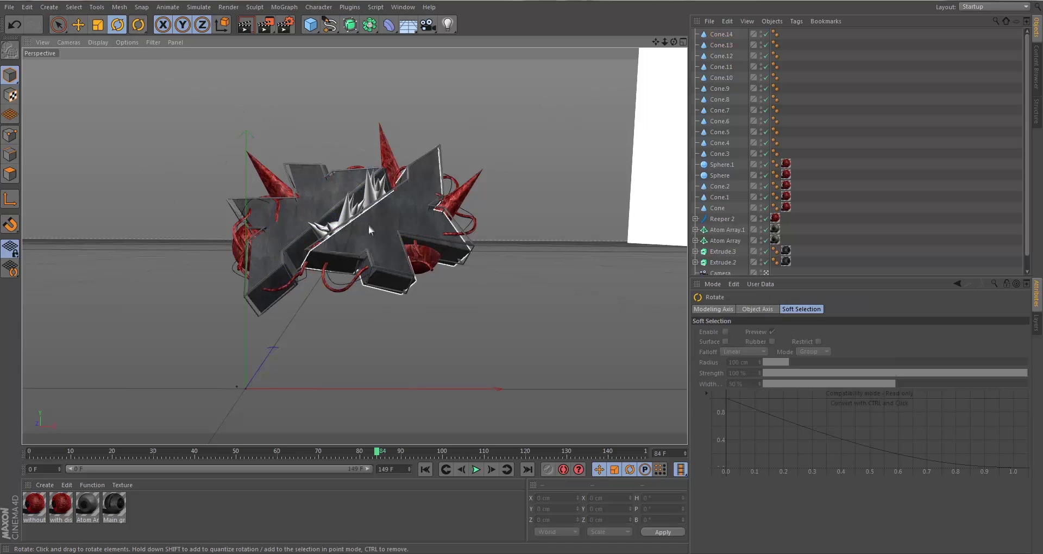
Apply the red "with displacement" material to all twelve small white cones, Cone.3 through Cone.14
click(722, 34)
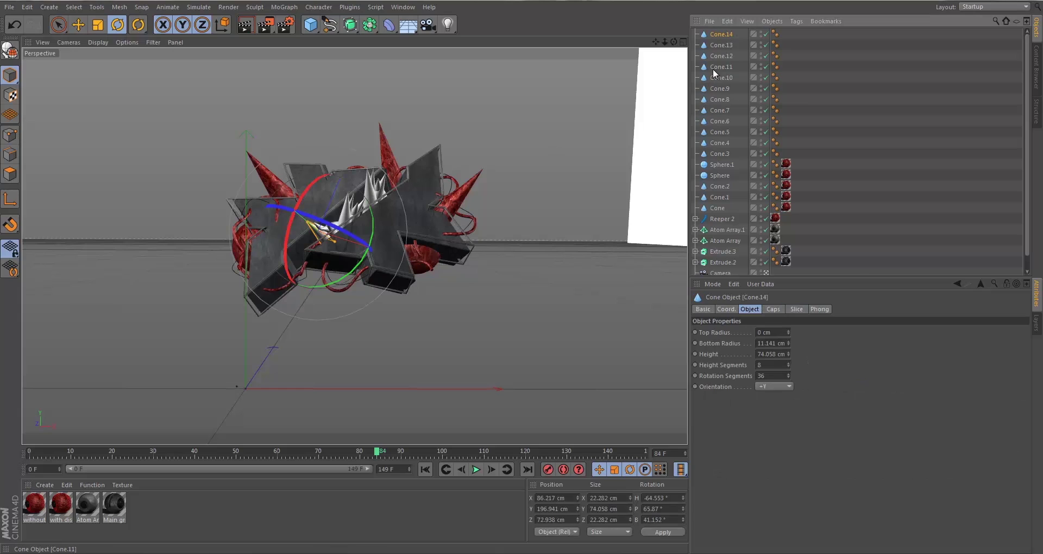
click(151, 166)
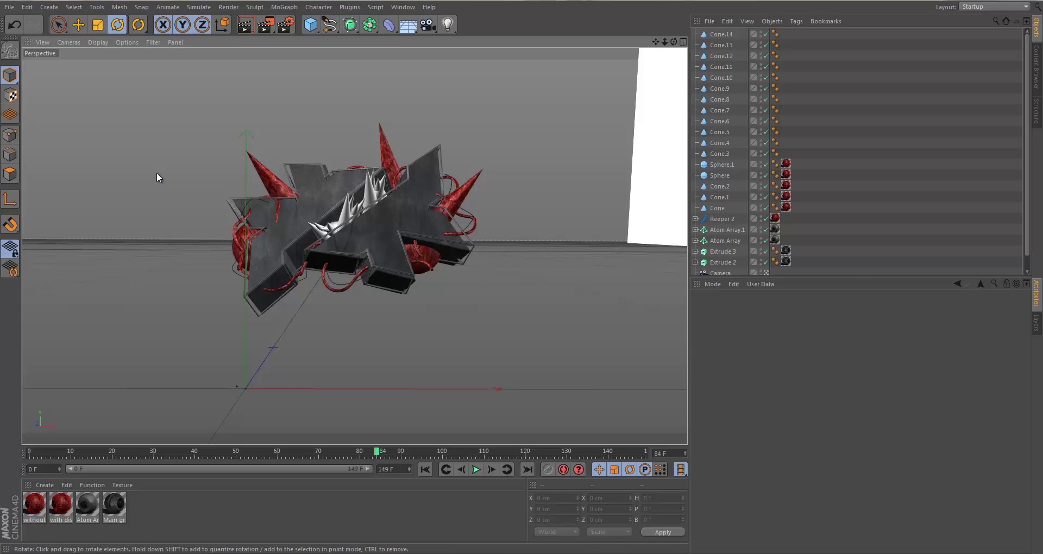
click(61, 504)
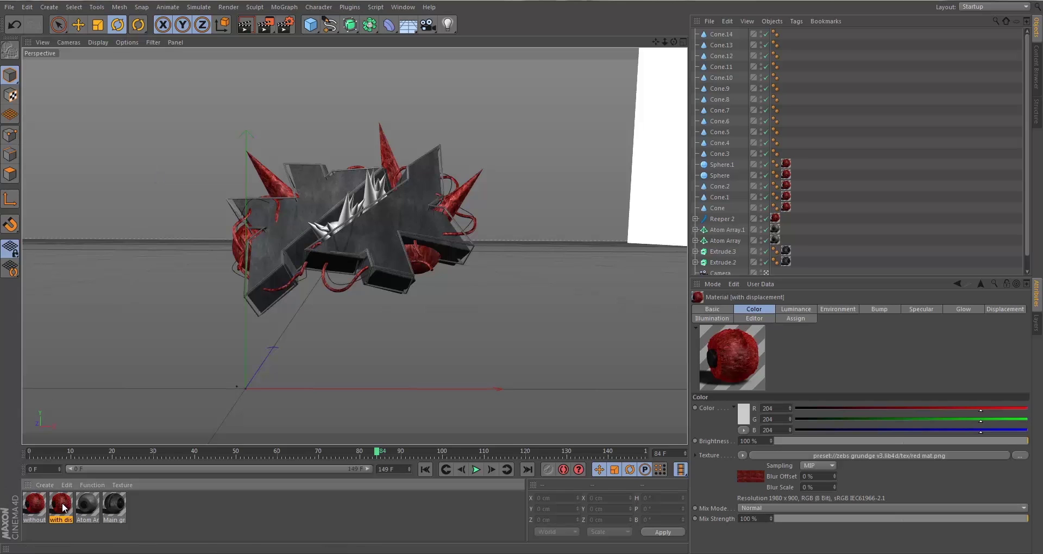
drag(62, 503, 725, 36)
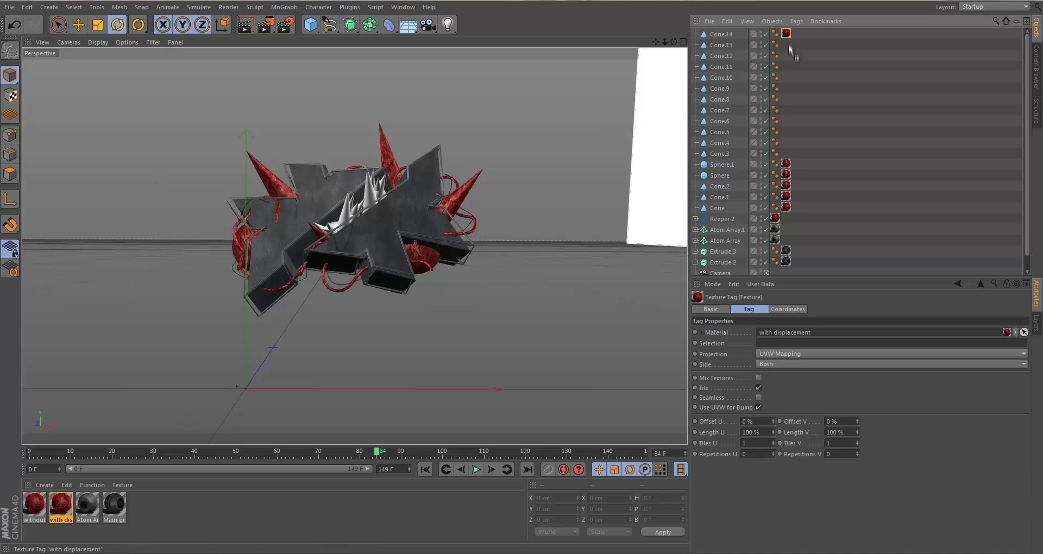
ctrl+drag(790, 47, 788, 45)
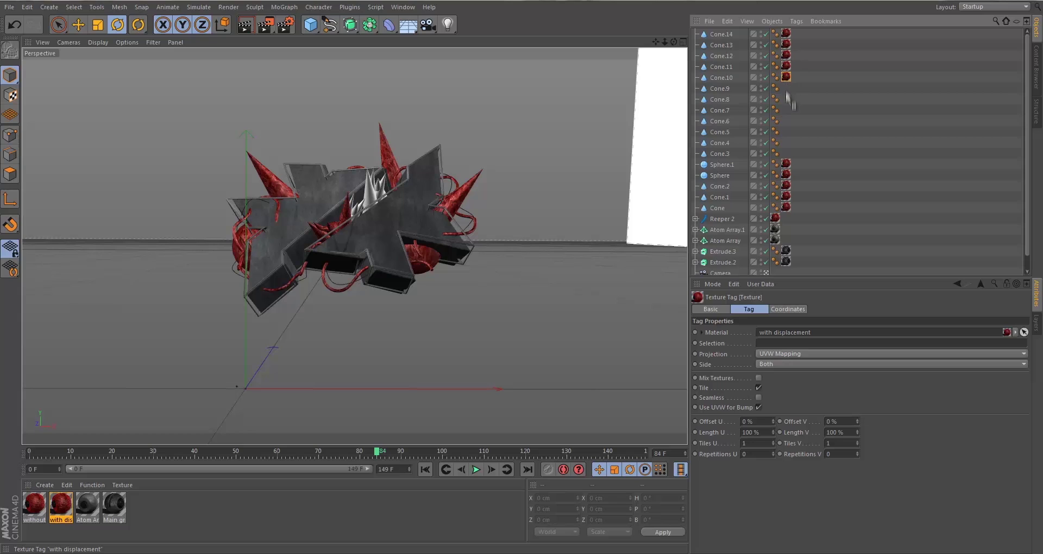
ctrl+drag(784, 102, 784, 116)
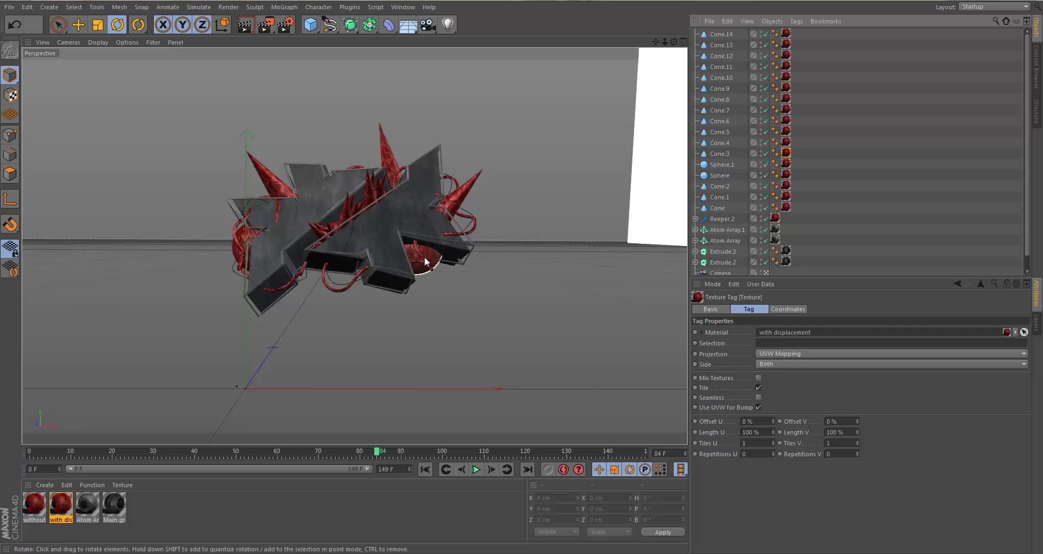
Select the texture tags of all cones and spheres together, set their projection to Cubic and enable Seamless
click(785, 208)
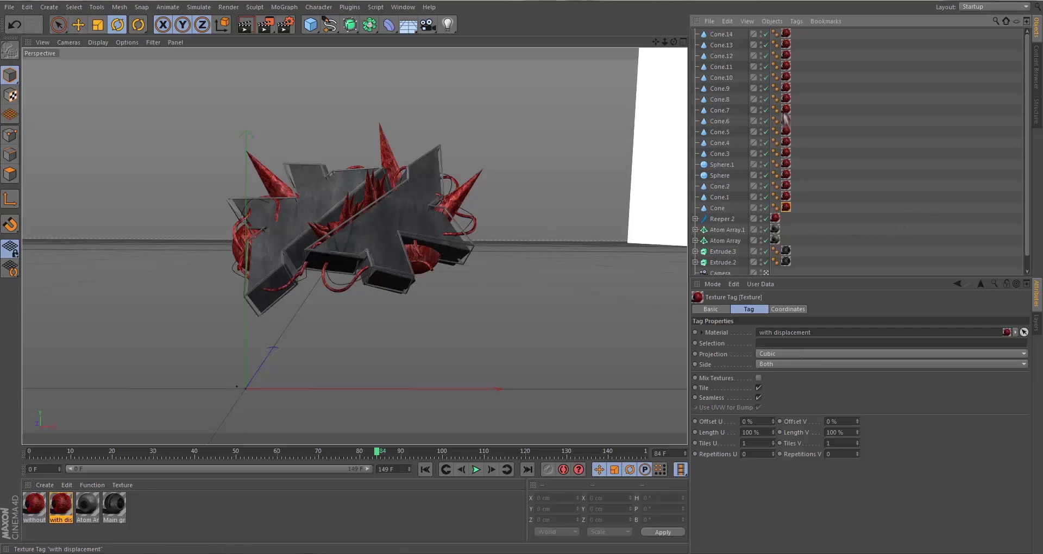
shift+click(787, 34)
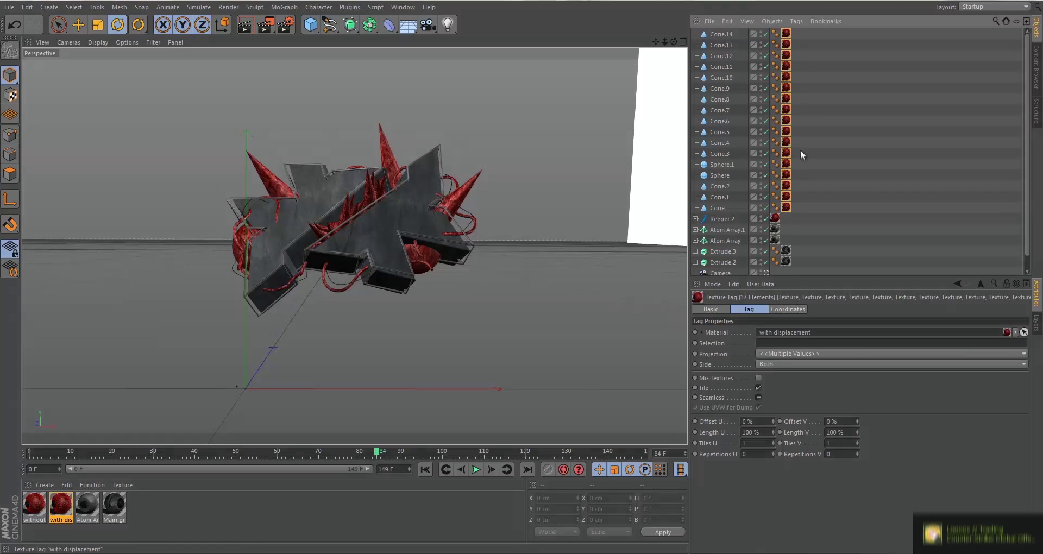
click(776, 353)
click(765, 411)
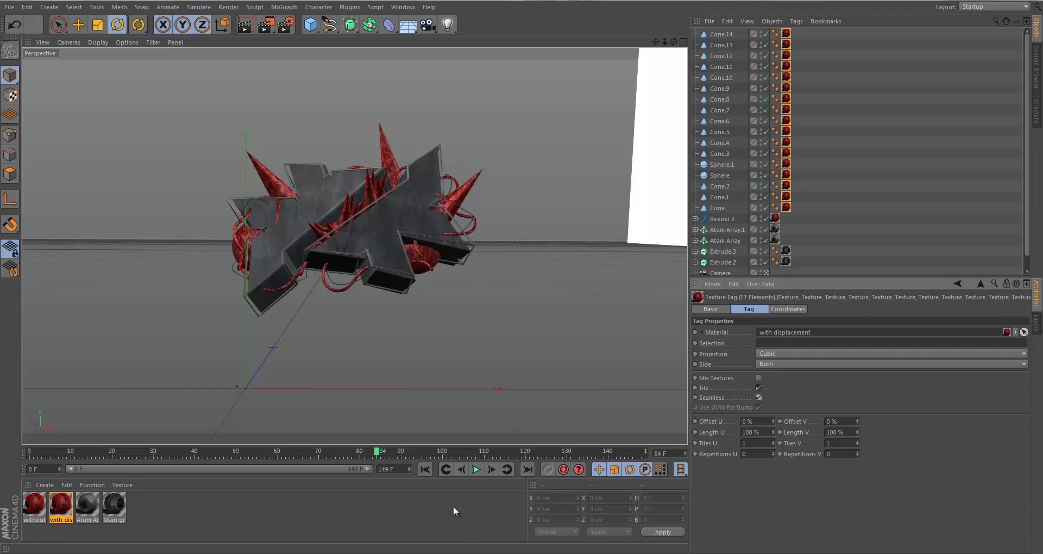
click(458, 553)
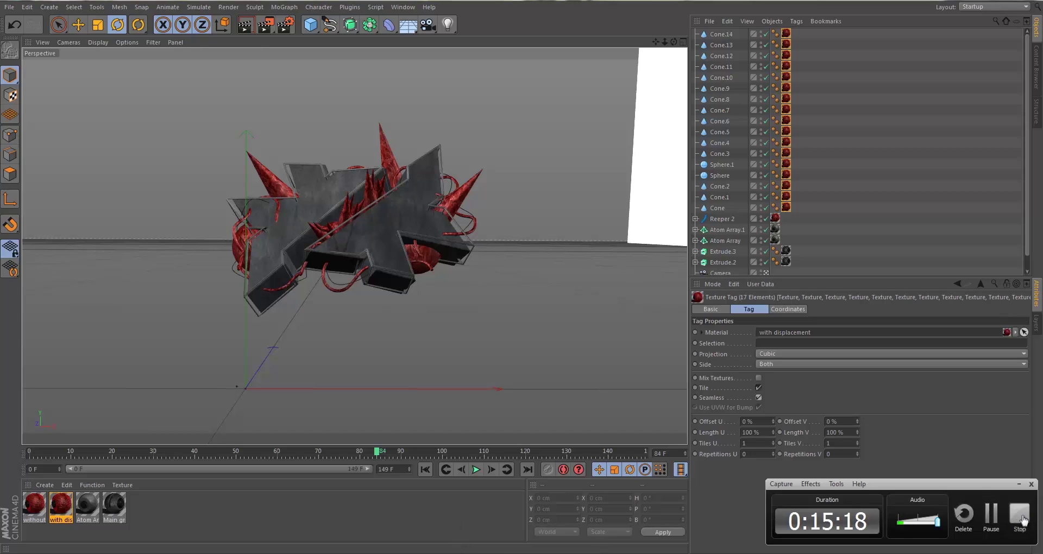